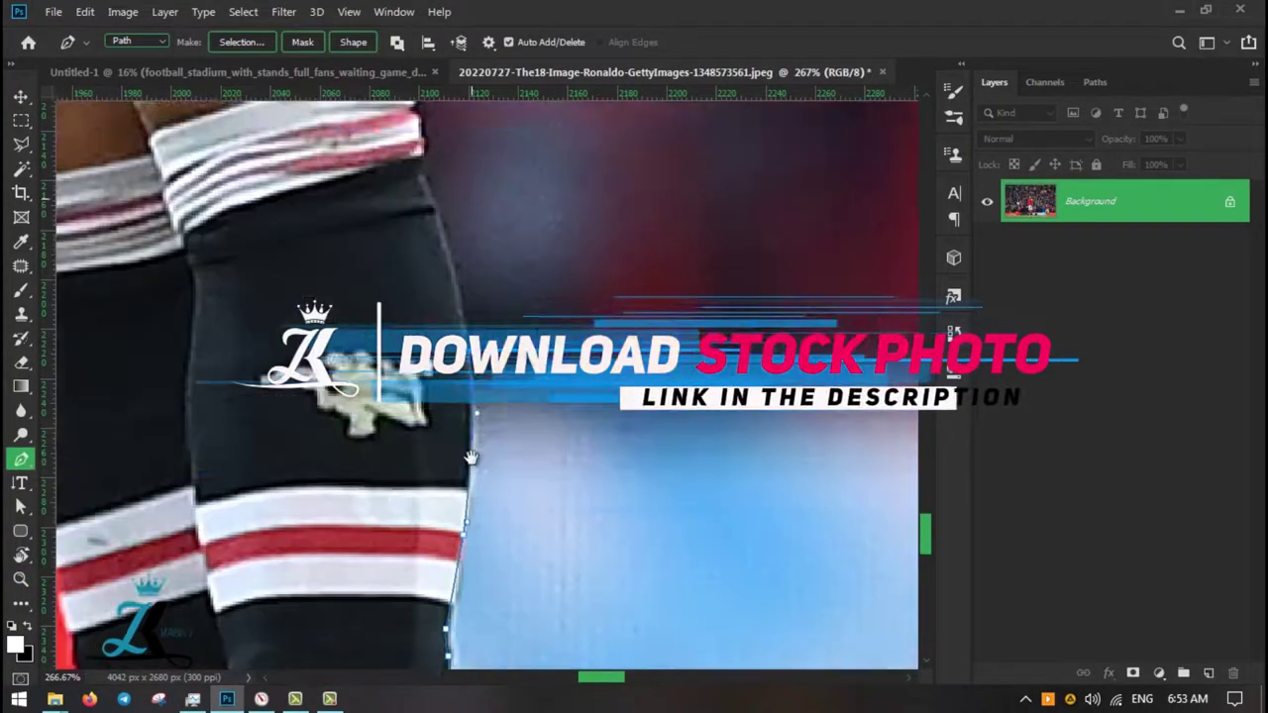
Zoom into the player's head and place the first path anchor below his ear
scroll(449, 439, "up", 2)
scroll(449, 439, "up", 2)
scroll(449, 439, "up", 2)
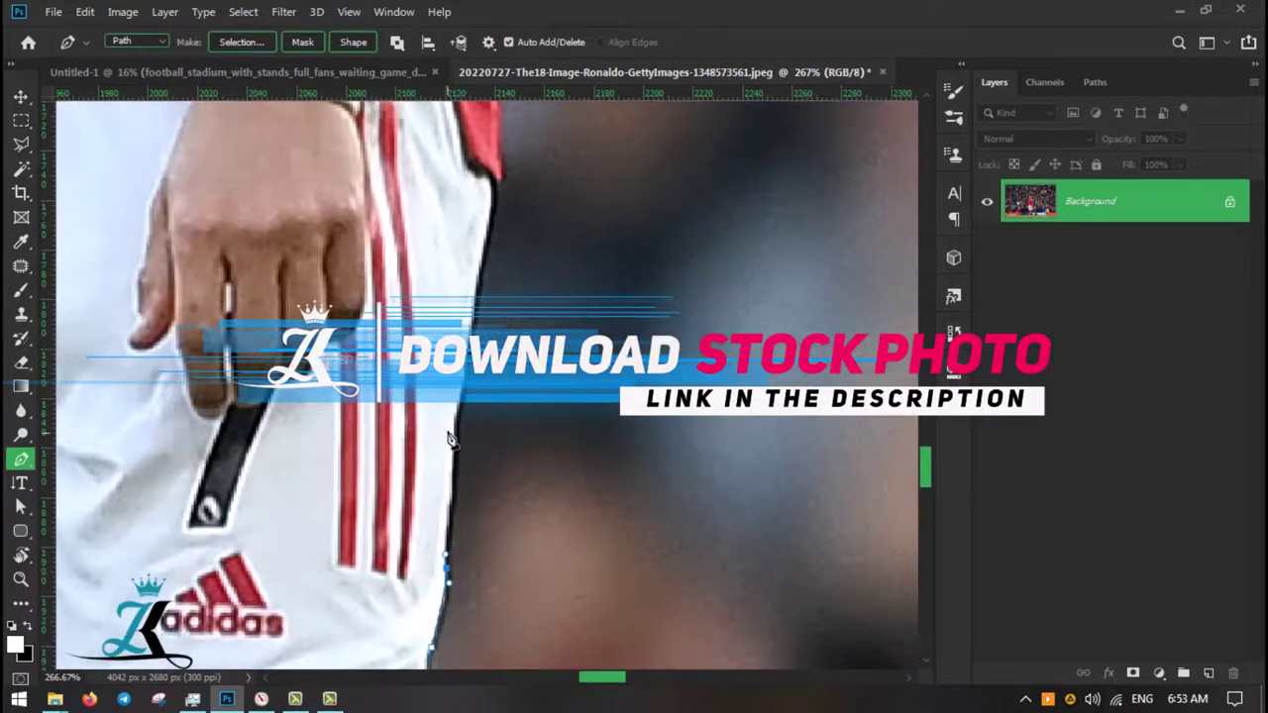
scroll(495, 282, "up", 2)
scroll(475, 297, "up", 2)
scroll(451, 317, "up", 2)
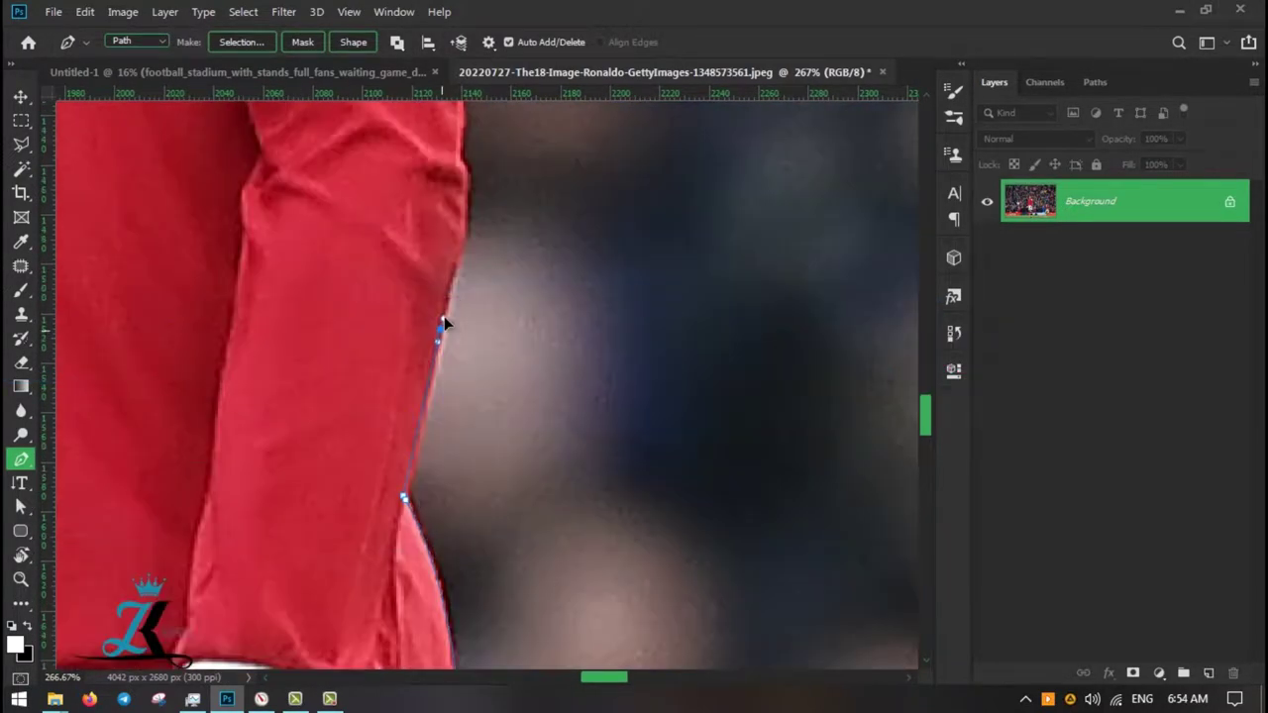
scroll(458, 384, "up", 2)
scroll(461, 391, "up", 2)
scroll(475, 401, "up", 2)
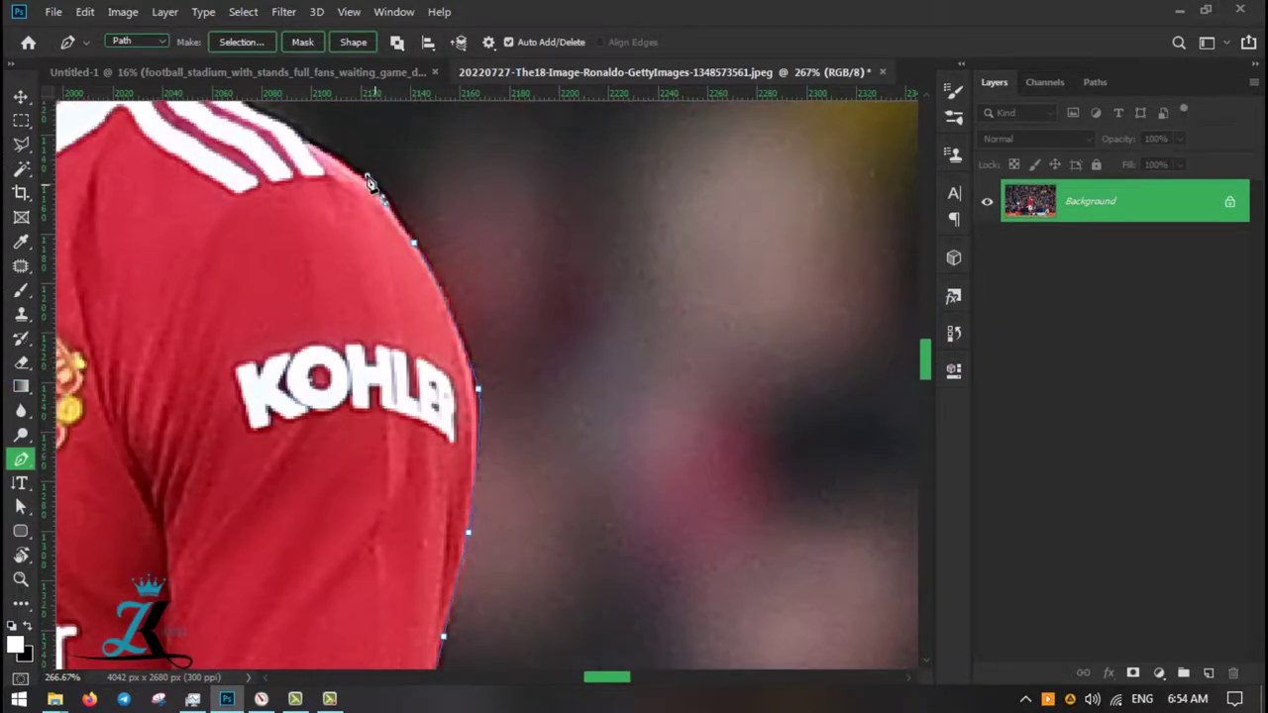
scroll(368, 182, "up", 3)
scroll(416, 298, "left", 3)
scroll(411, 327, "up", 3)
left_click(443, 456)
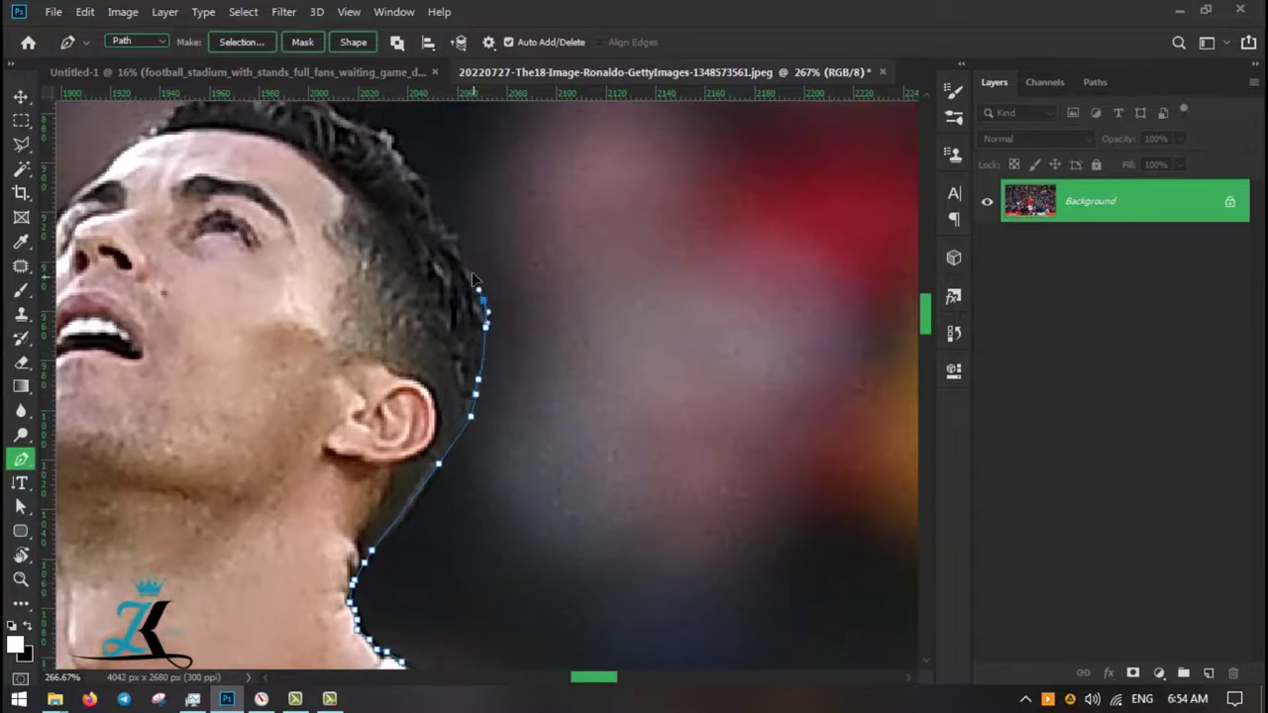
scroll(485, 313, "up", 3)
scroll(485, 313, "left", 3)
scroll(262, 523, "up", 2)
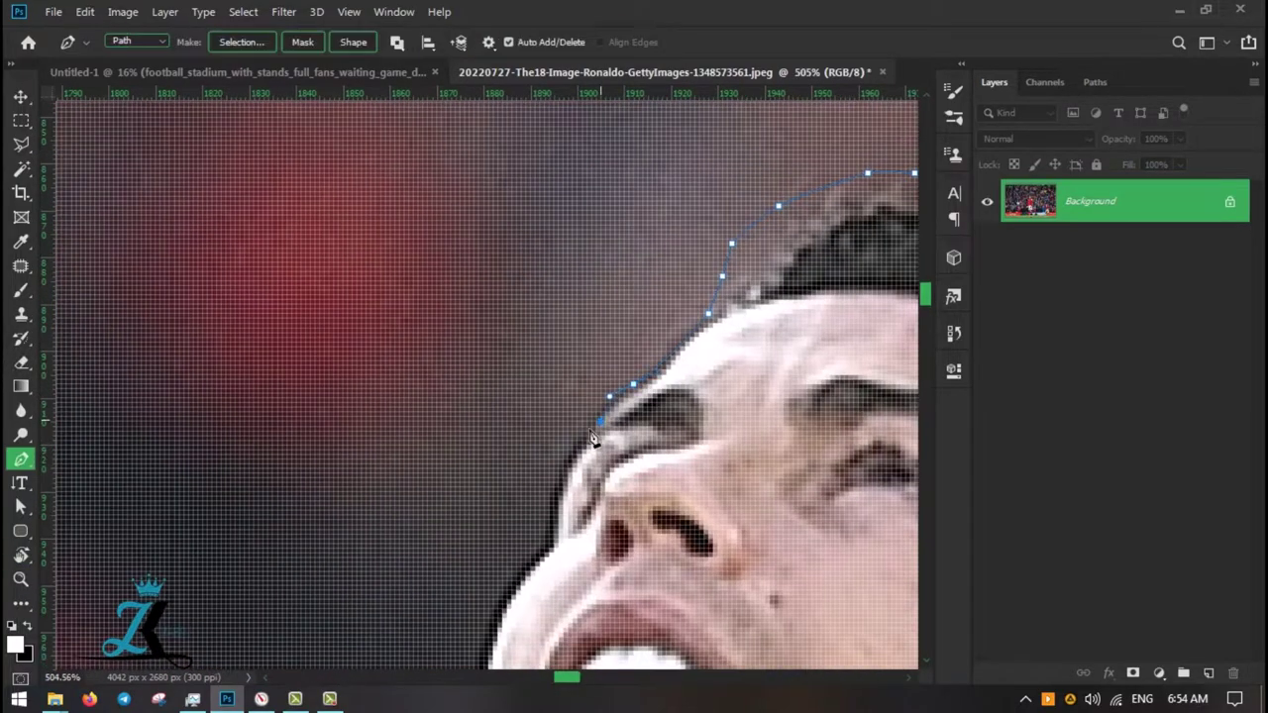
scroll(542, 572, "down", 3)
scroll(535, 396, "down", 1)
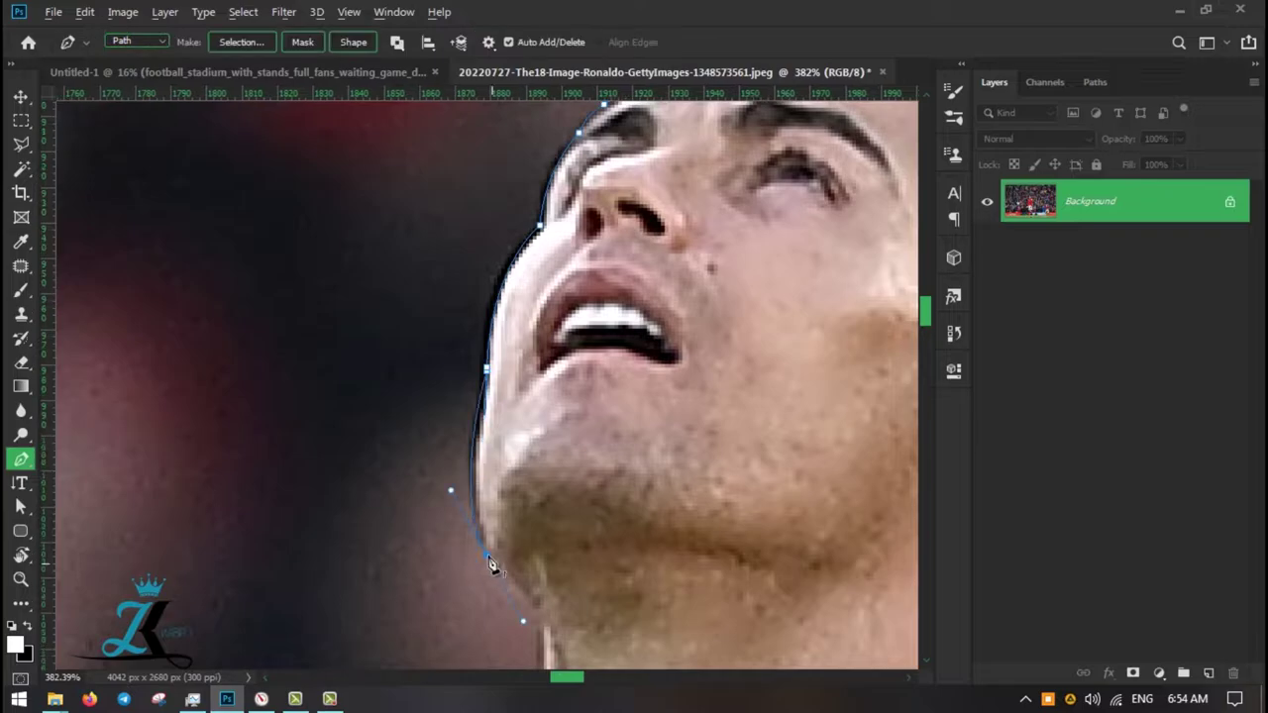
scroll(538, 265, "down", 3)
scroll(561, 462, "down", 3)
scroll(560, 462, "left", 3)
scroll(514, 581, "down", 3)
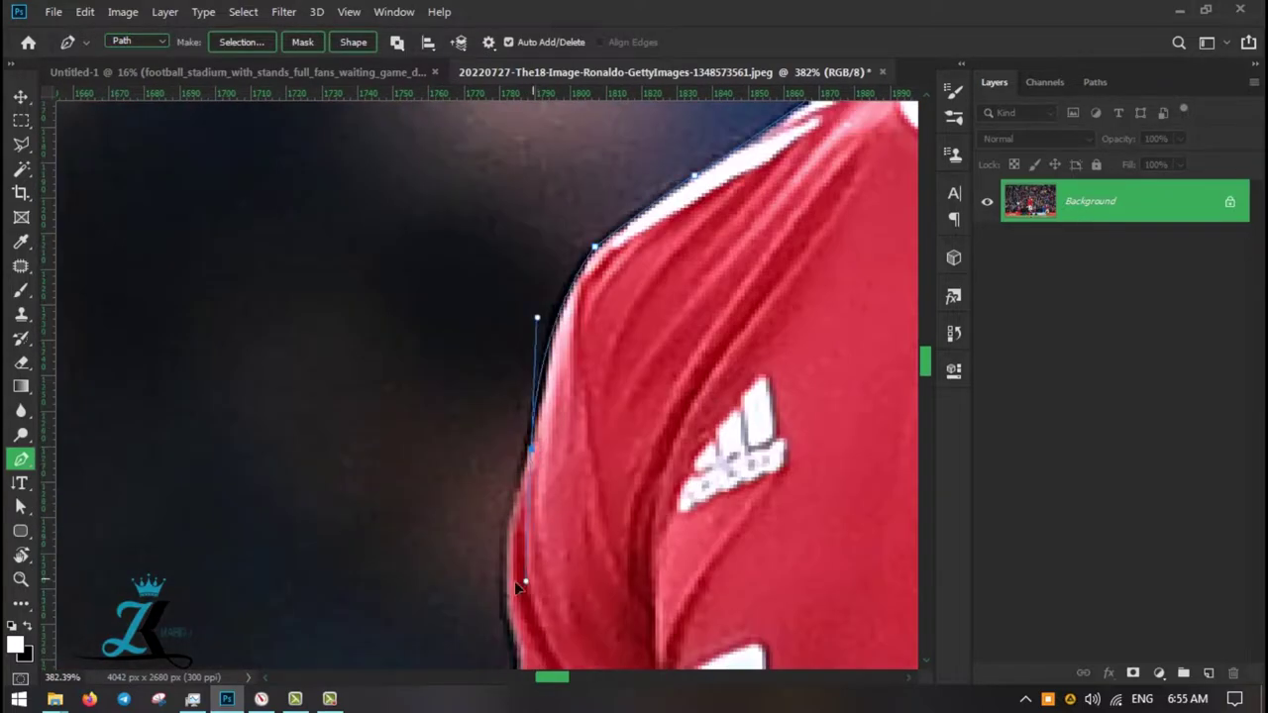
scroll(514, 581, "down", 3)
scroll(540, 614, "down", 2)
scroll(540, 614, "down", 3)
Trace the cuff edge and up along the fingertips with Pen anchors
left_click(525, 599)
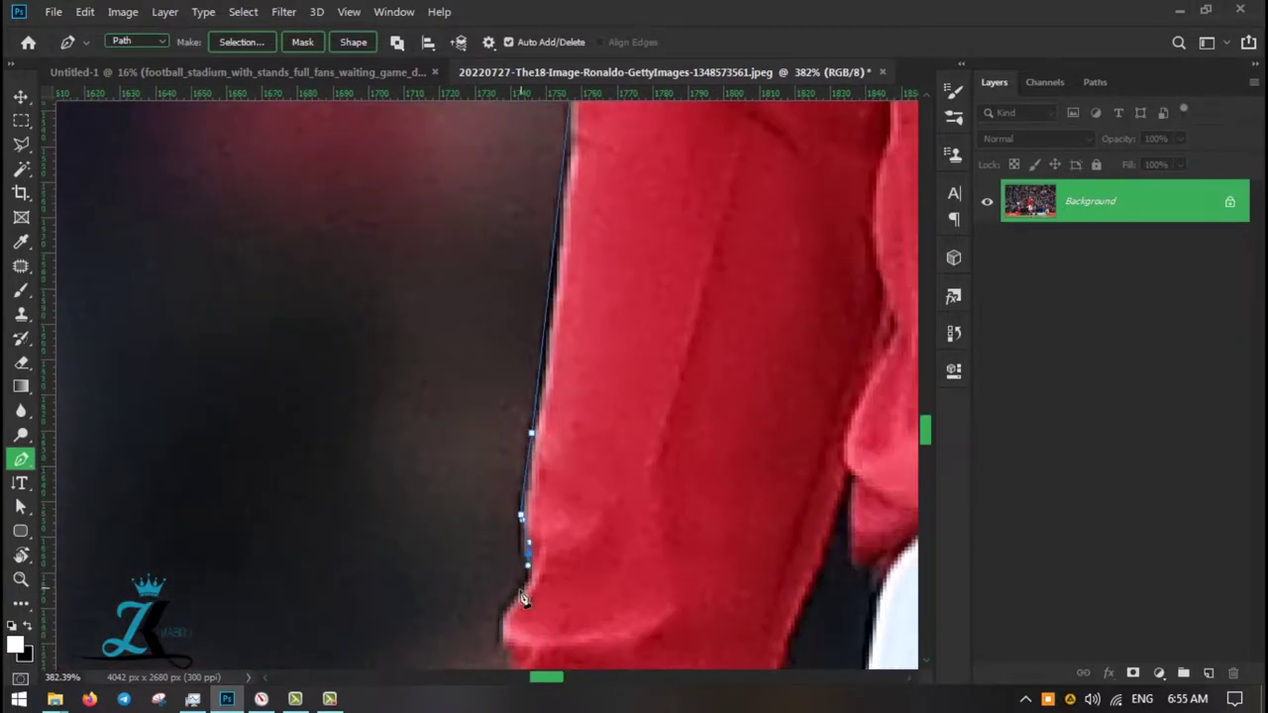
scroll(535, 554, "down", 3)
left_click(546, 489)
scroll(595, 476, "down", 3)
left_click(631, 429)
scroll(637, 458, "down", 3)
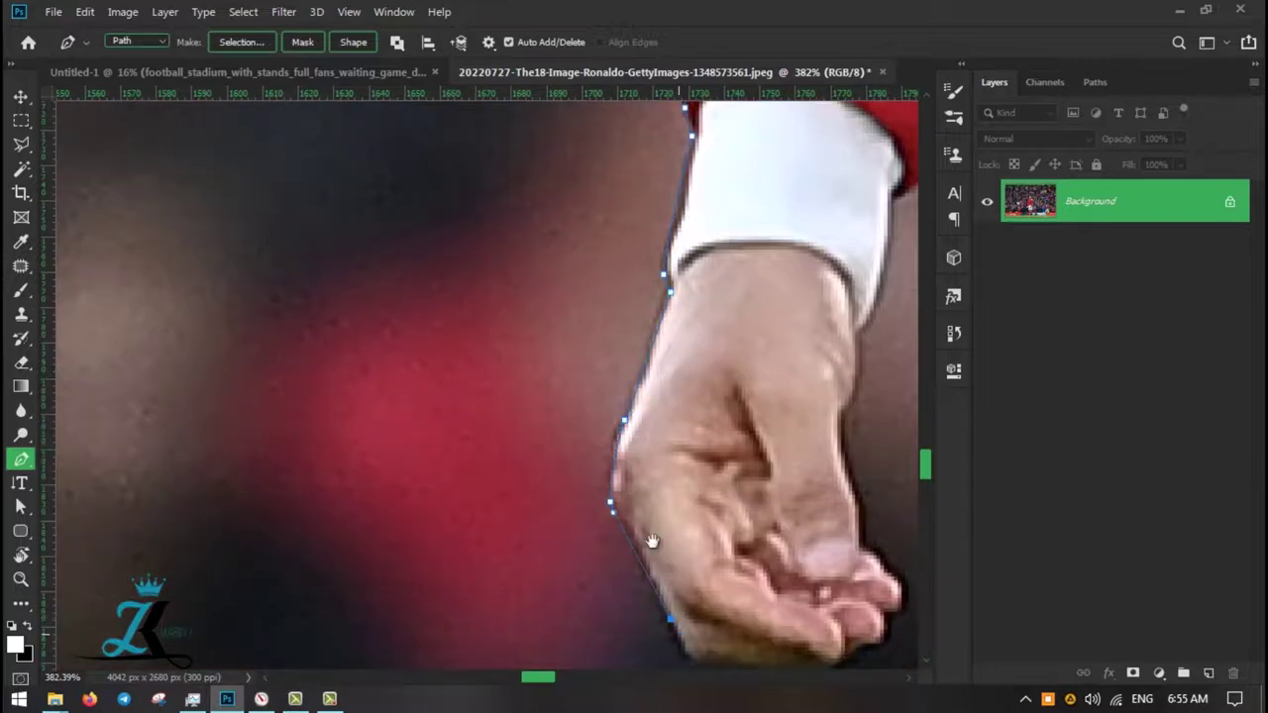
scroll(652, 541, "down", 3)
scroll(644, 515, "right", 1)
left_click(626, 473)
left_click(826, 417)
left_click(821, 393)
left_click(801, 363)
left_click(786, 345)
scroll(468, 408, "up", 2)
scroll(468, 408, "right", 3)
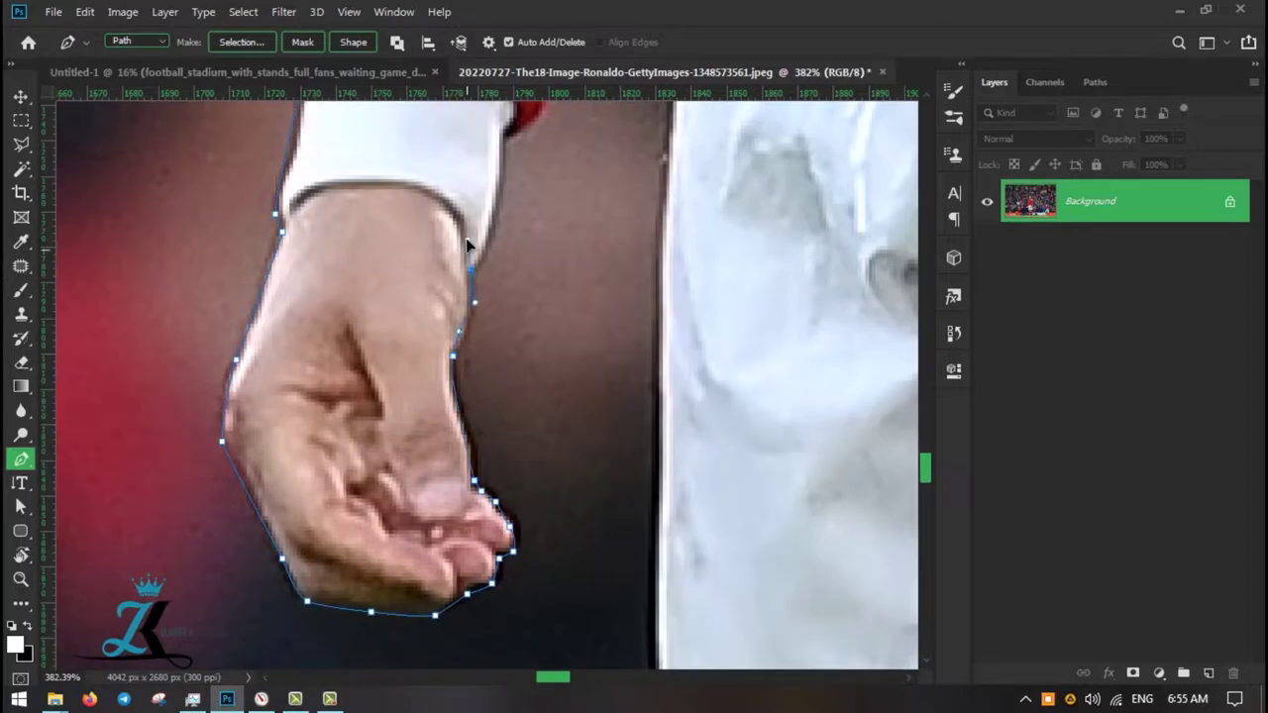
scroll(466, 238, "up", 3)
Continue the path along the sleeve, shirt edge and arm to the white cuff
left_click(503, 421)
left_click(518, 391)
scroll(496, 417, "up", 2)
scroll(496, 417, "right", 1)
scroll(532, 456, "down", 3)
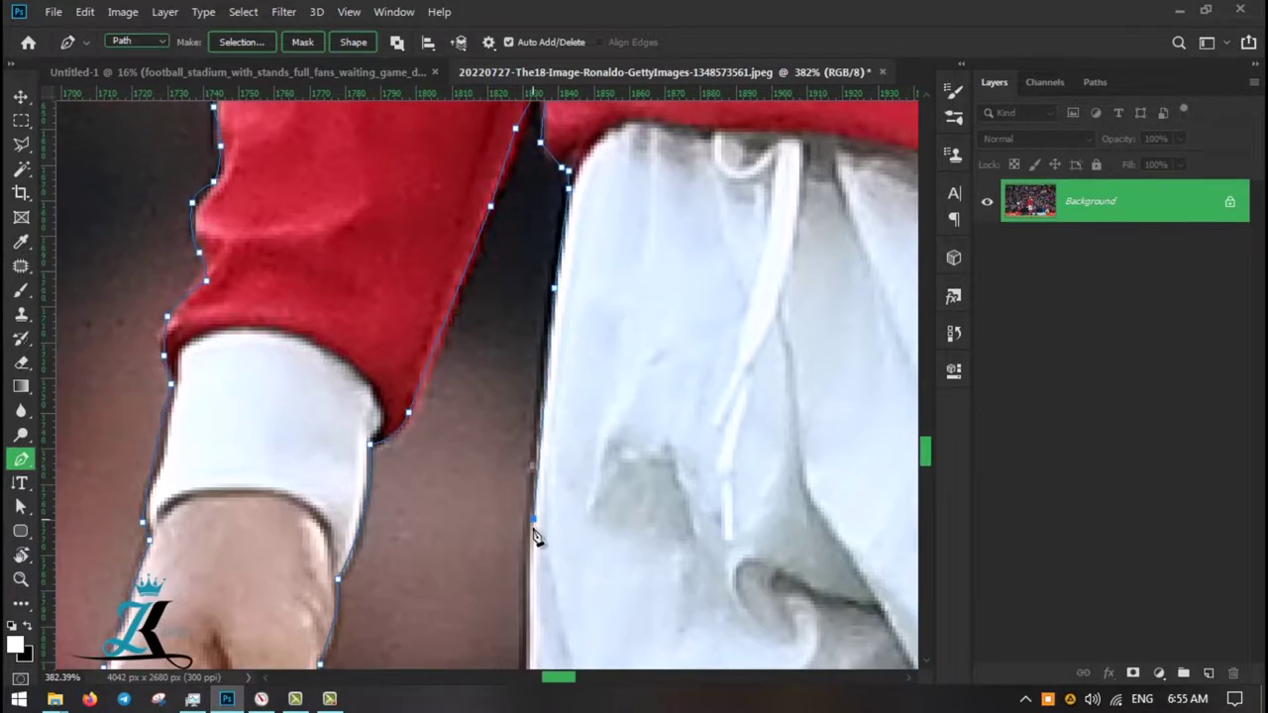
scroll(530, 476, "down", 5)
scroll(528, 446, "down", 4)
left_click(527, 421)
scroll(750, 532, "down", 5)
left_click(638, 259)
left_click(645, 307)
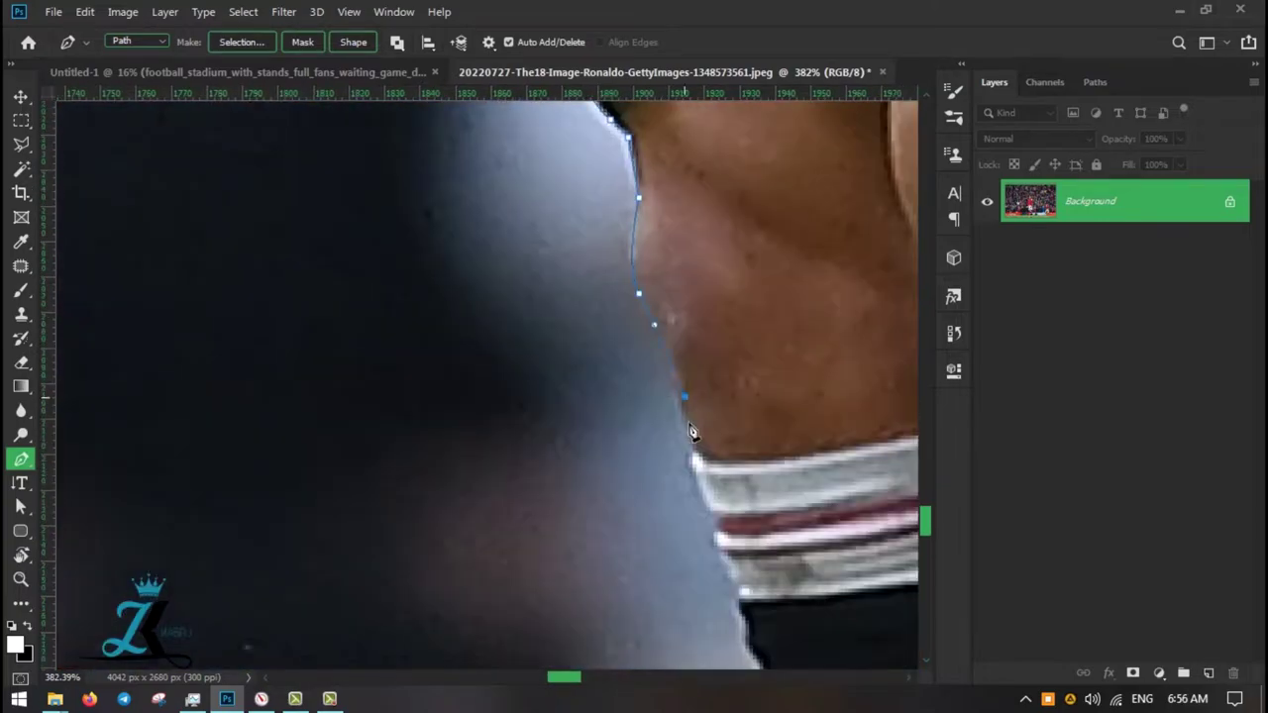
left_click(694, 435)
left_click(713, 523)
left_click_drag(737, 566, 570, 412)
Extend the path down the lower arm and shin to the top of the boot
scroll(601, 535, "down", 5)
left_click(596, 344)
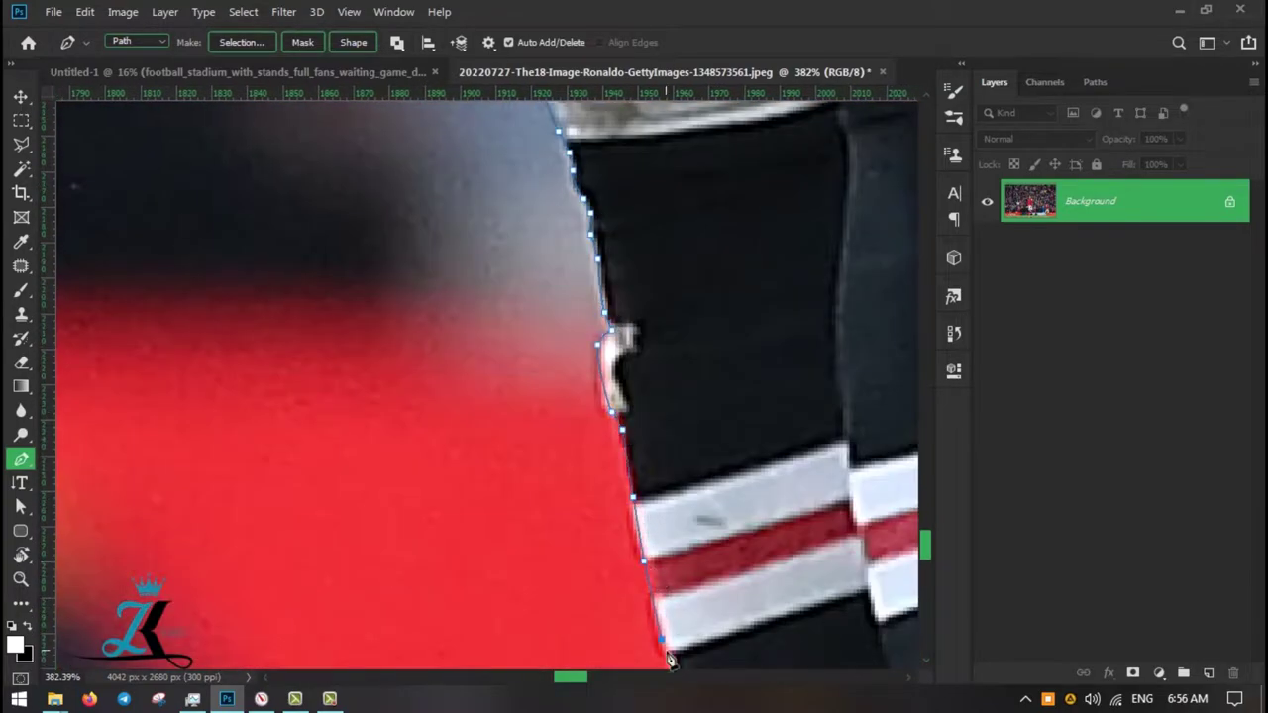
scroll(657, 396, "down", 5)
scroll(693, 396, "down", 5)
scroll(615, 377, "down", 5)
left_click(472, 428)
left_click(405, 438)
left_click(358, 476)
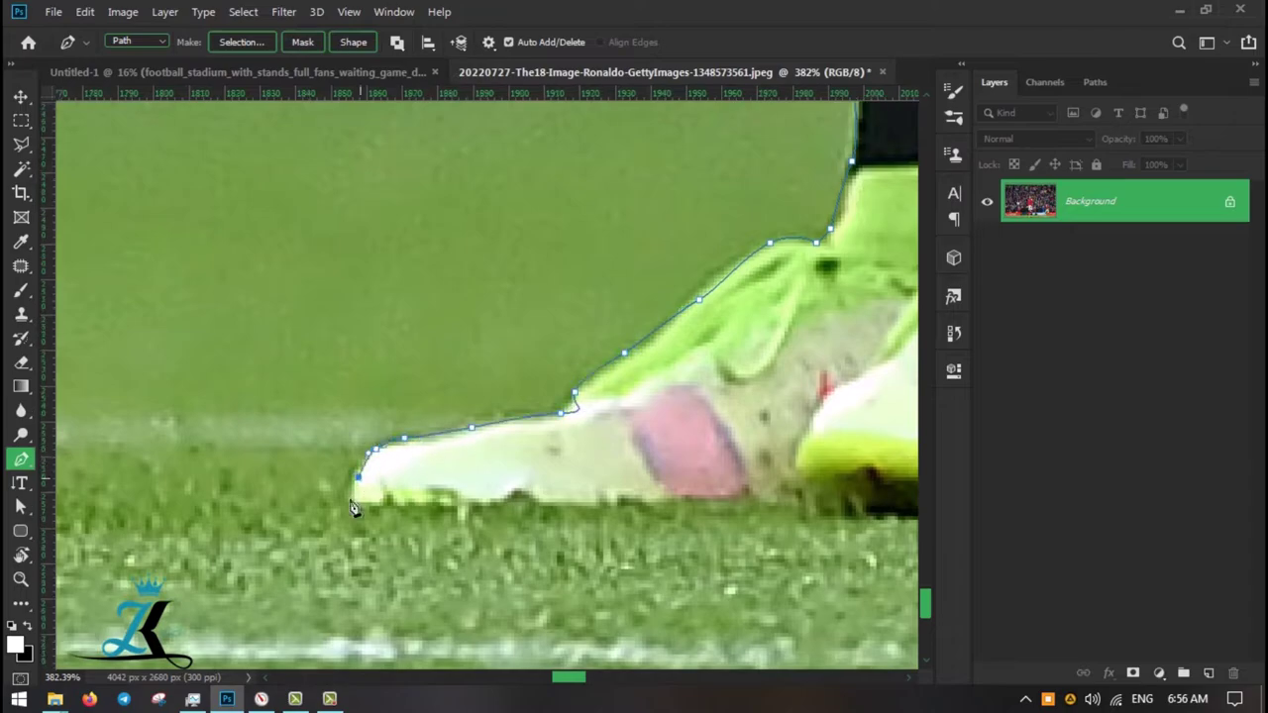
Make a selection from the path and use it to mask Layer 0
key("ctrl+0")
right_click(465, 362)
left_click(466, 348)
left_click(1133, 673)
Add a black Solid Color fill layer and place it below Layer 0
left_click(1159, 673)
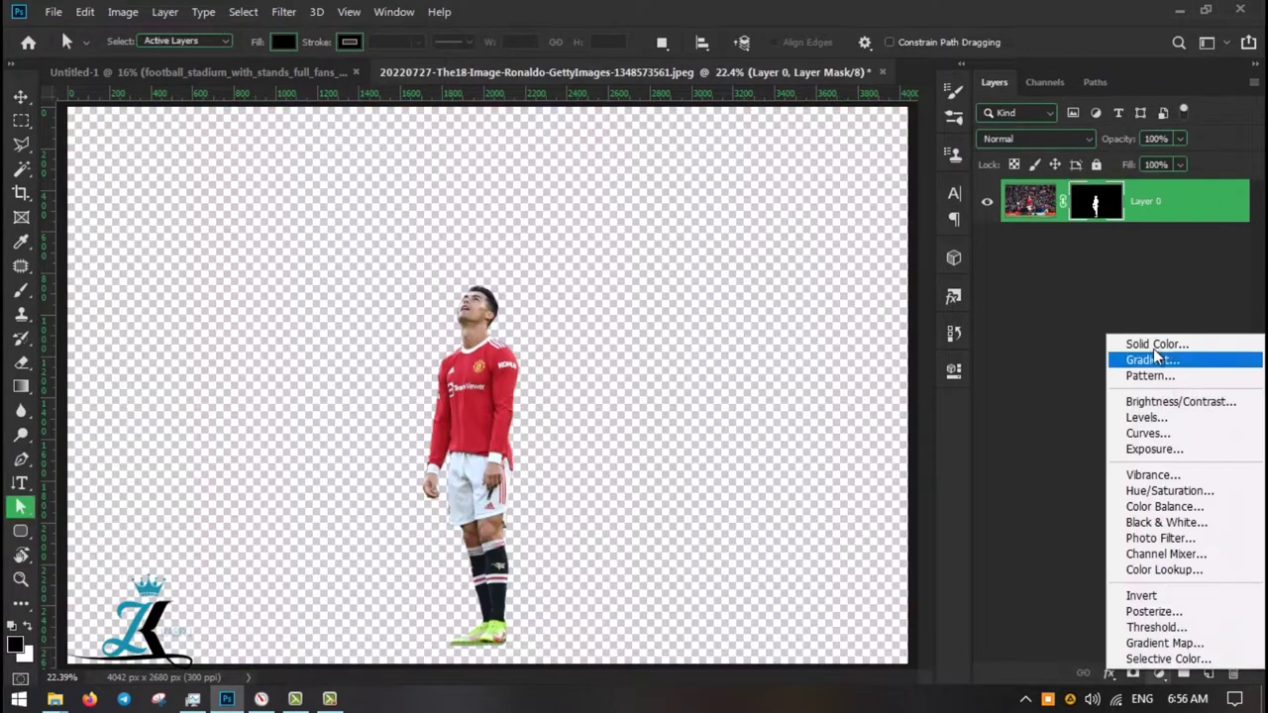
left_click(1155, 345)
key("Return")
left_click_drag(1149, 201, 1149, 249)
scroll(475, 298, "up", 5)
Refine the mask edges in Select and Mask, outputting a new masked layer
key("alt+ctrl+r")
scroll(397, 304, "up", 3)
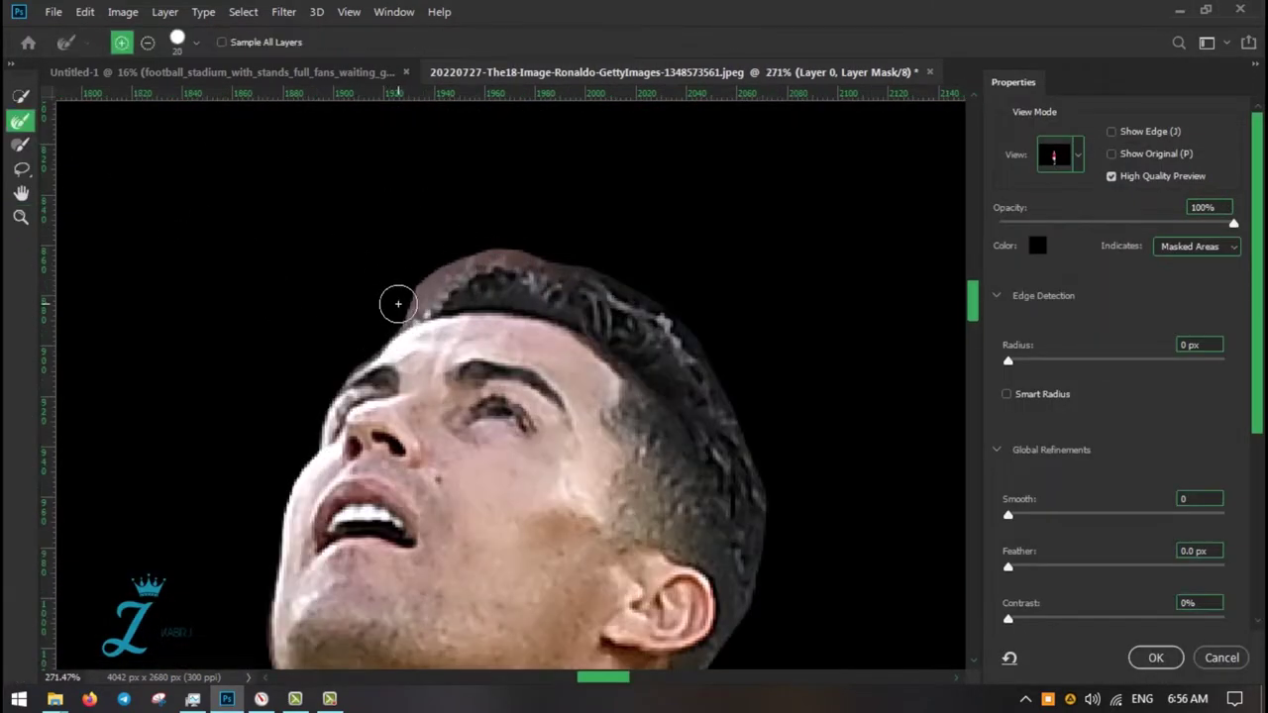
scroll(730, 447, "down", 3)
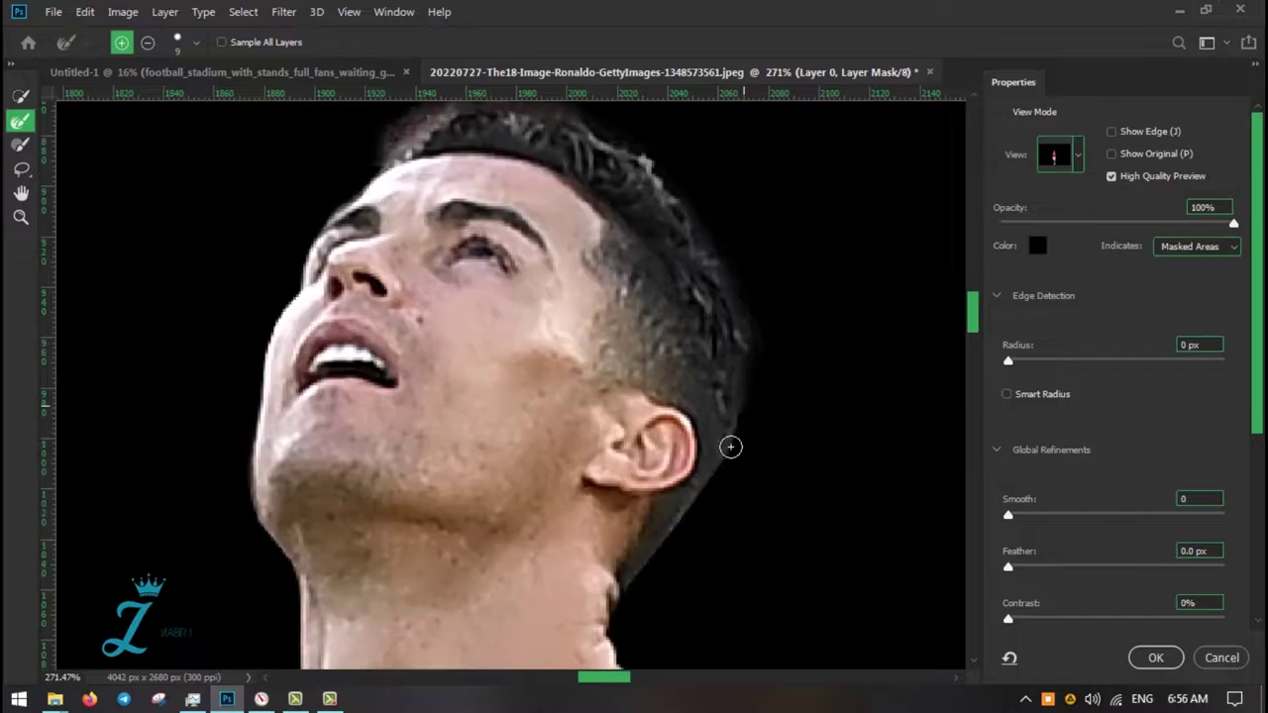
scroll(771, 472, "up", 5)
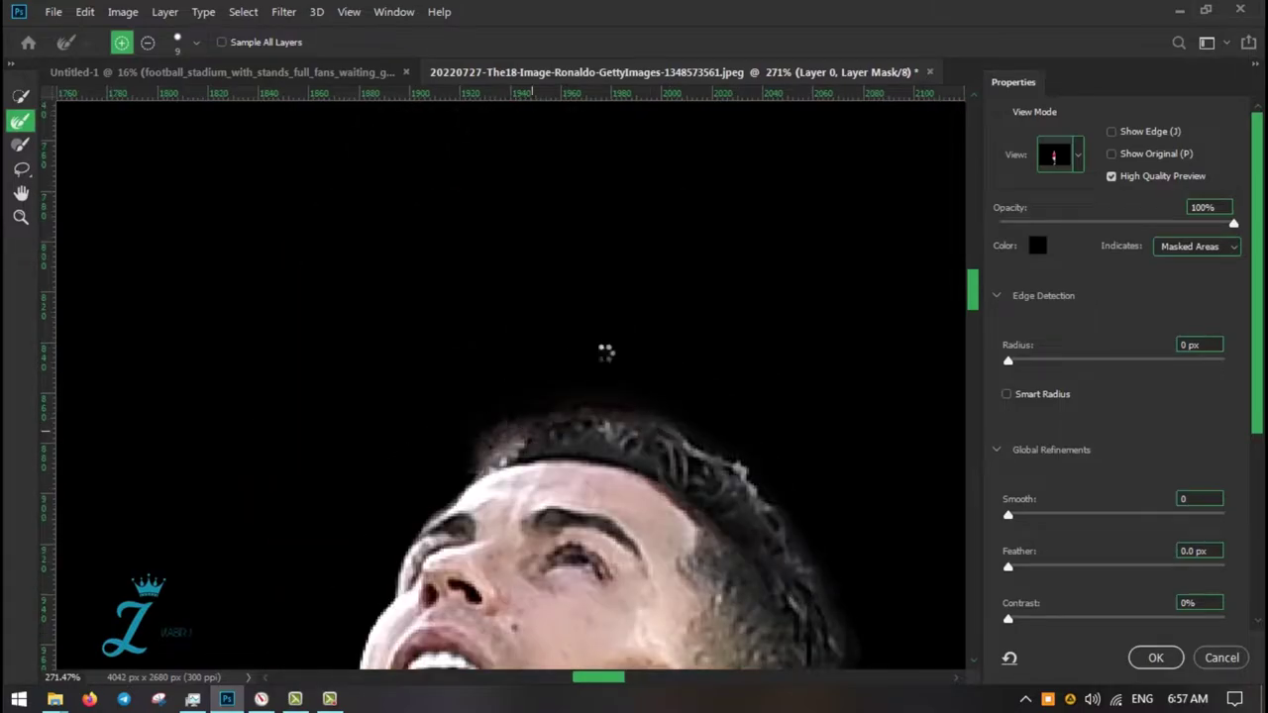
scroll(1092, 487, "down", 5)
left_click(1155, 658)
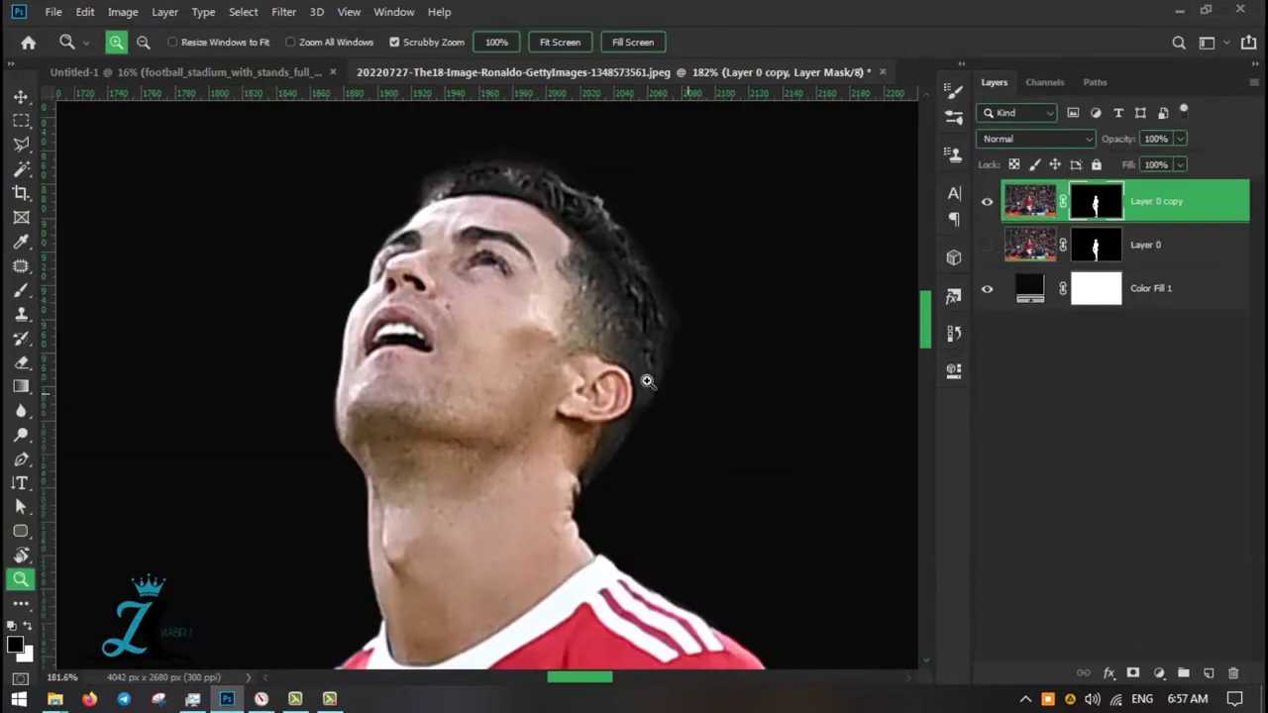
Brush-paint the mask to clean up the hairline and other edges
scroll(647, 380, "up", 3)
key("b")
right_click(709, 254)
key("Escape")
scroll(670, 320, "up", 3)
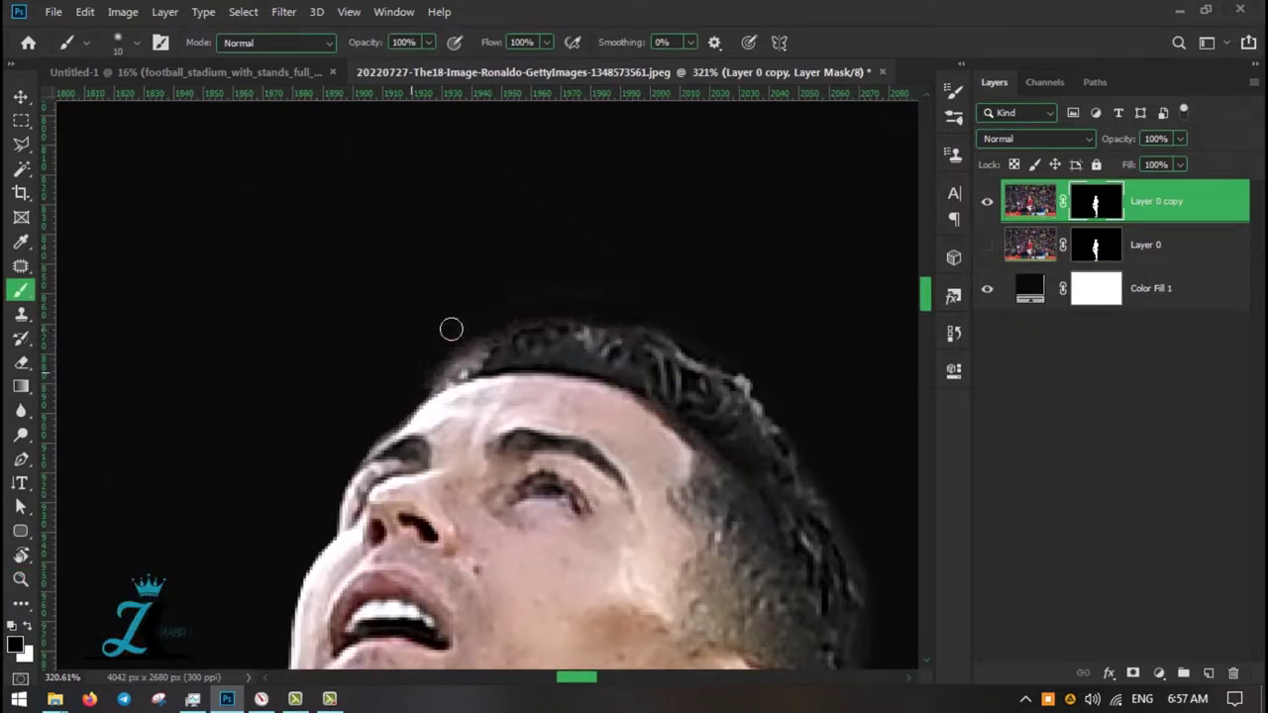
scroll(423, 374, "down", 3)
scroll(572, 297, "down", 5)
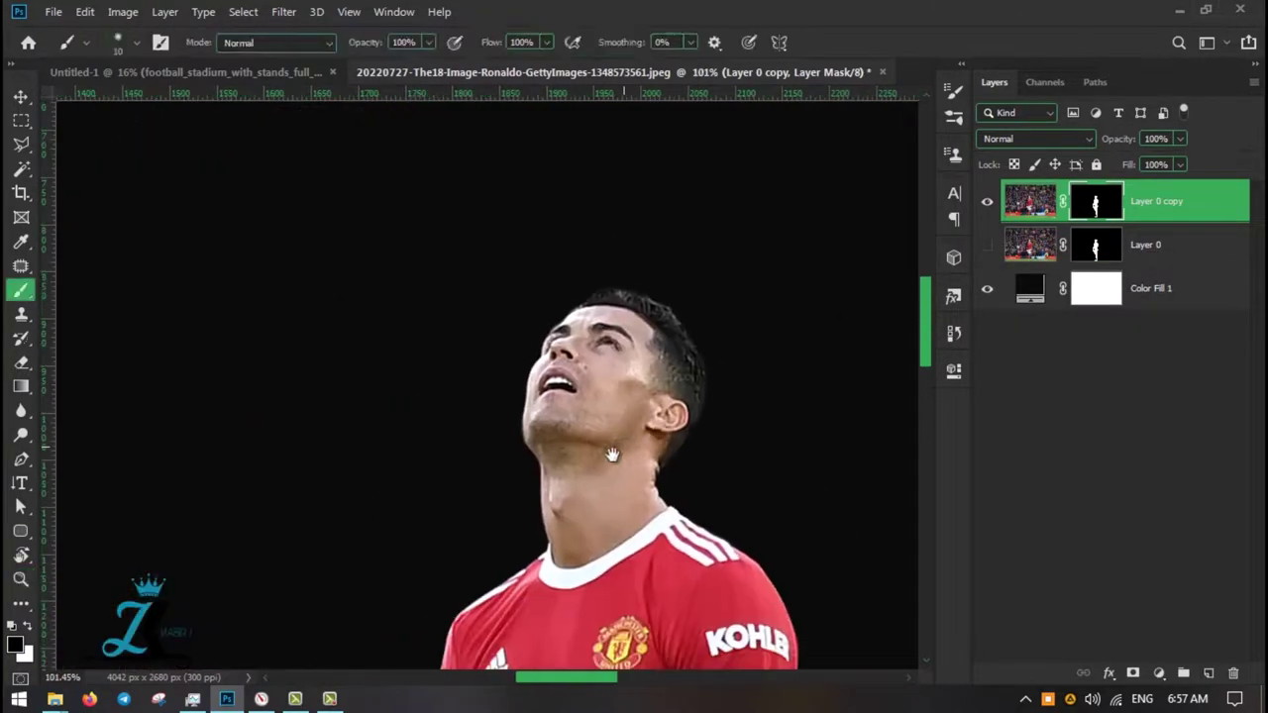
key("z")
scroll(538, 575, "up", 5)
scroll(584, 532, "down", 2)
scroll(585, 532, "up", 5)
key("b")
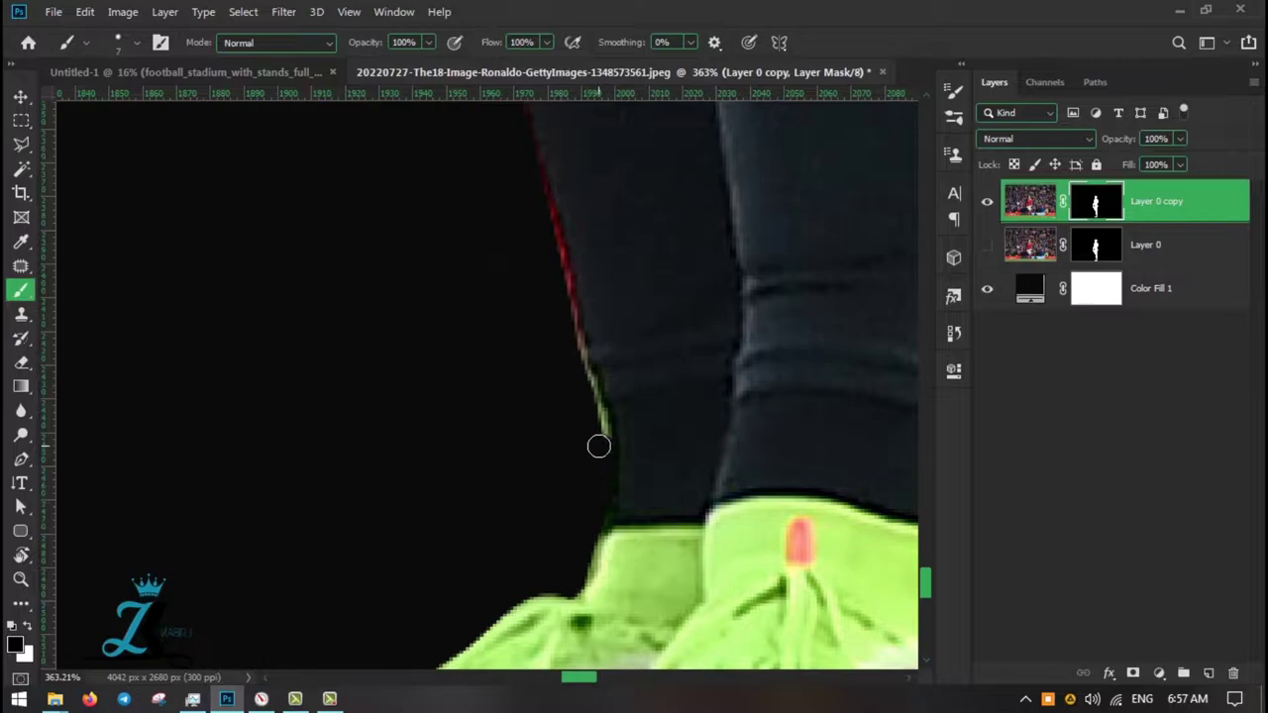
scroll(598, 446, "up", 3)
scroll(532, 239, "up", 3)
scroll(555, 373, "up", 1)
scroll(557, 249, "left", 1)
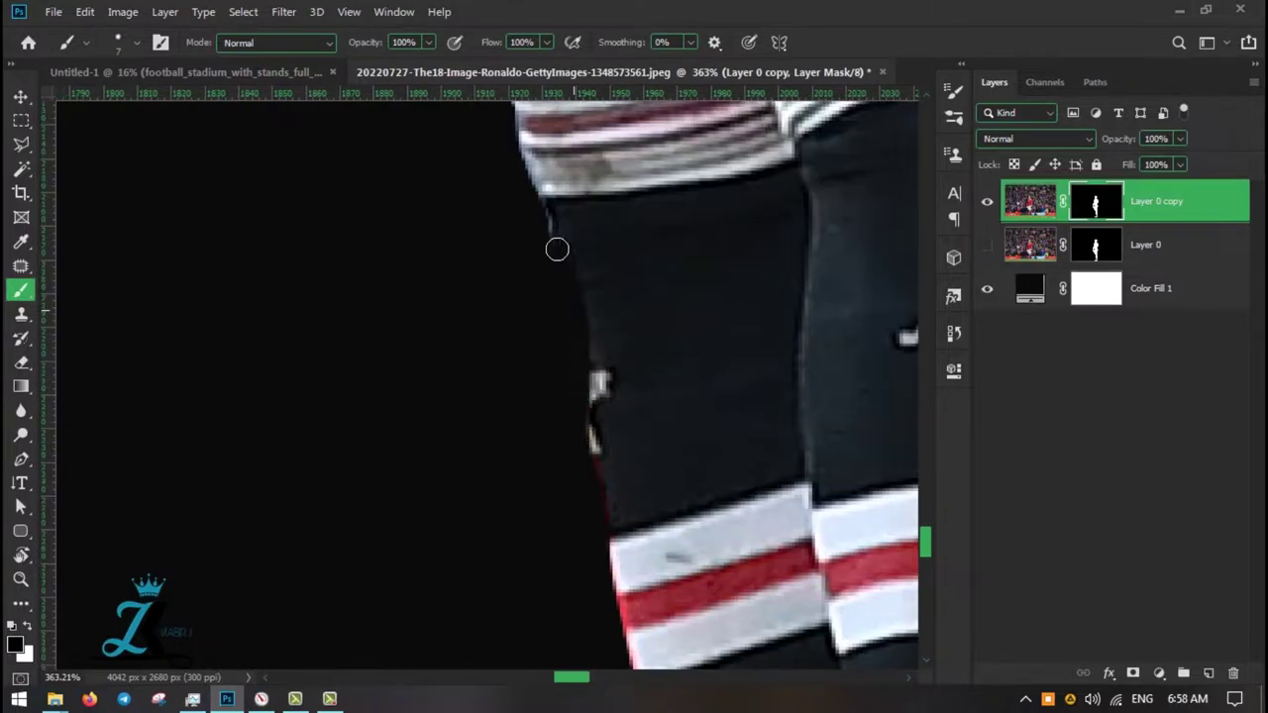
scroll(528, 241, "up", 5)
scroll(546, 430, "down", 3)
scroll(419, 481, "down", 3)
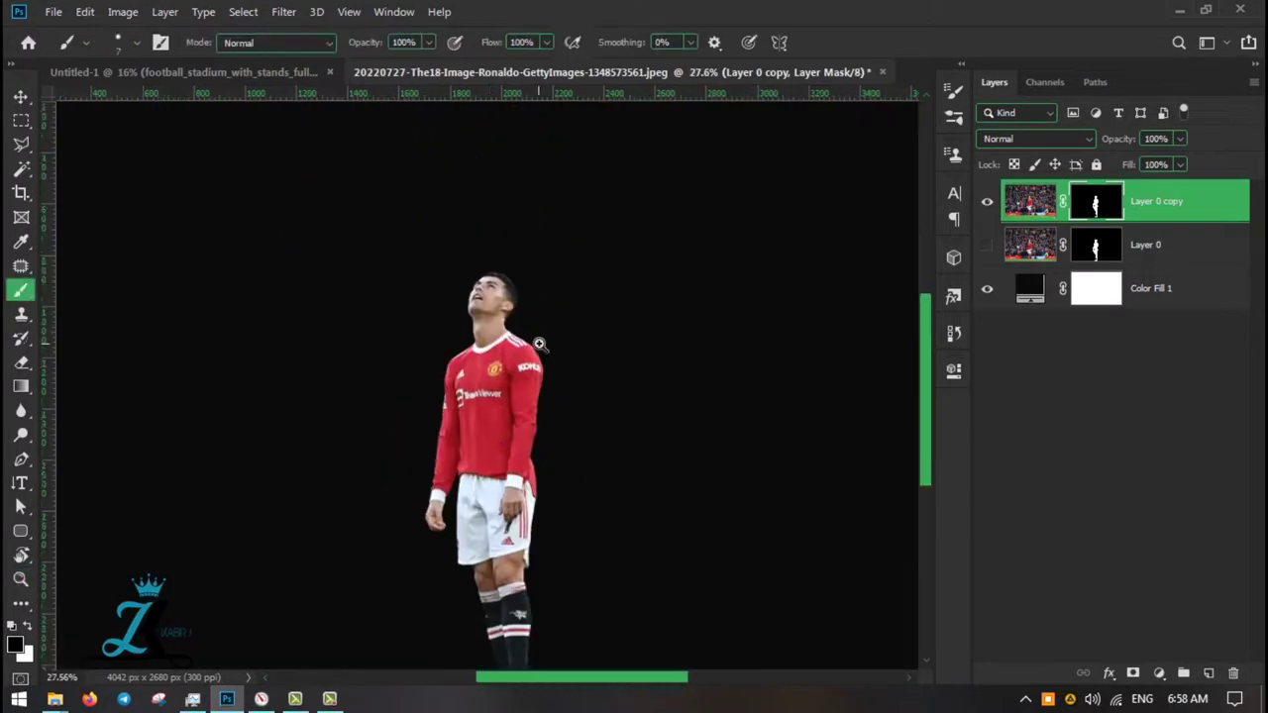
scroll(538, 340, "up", 3)
Apply a Maximum filter to the layer mask
key("alt+t")
left_click(552, 433)
left_click(722, 129)
key("z")
scroll(519, 317, "down", 5)
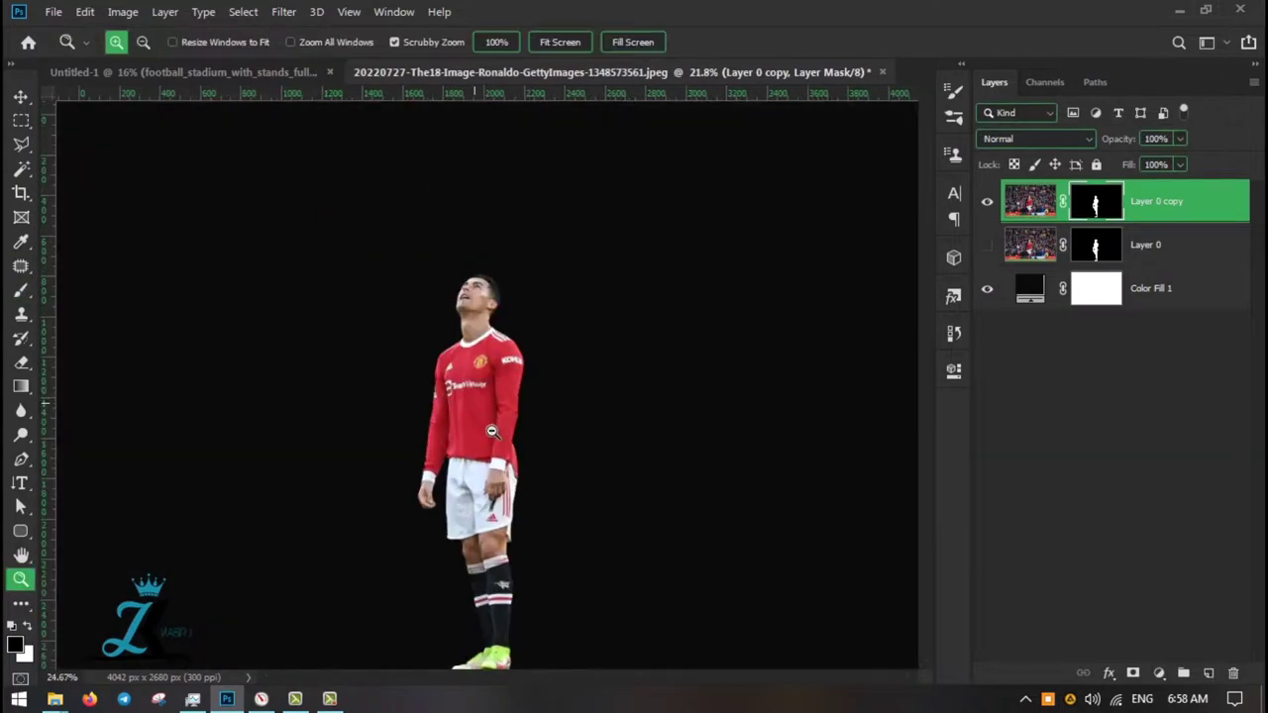
Move the player cutout into the stadium document and resize it
key("v")
left_click_drag(763, 302, 502, 482)
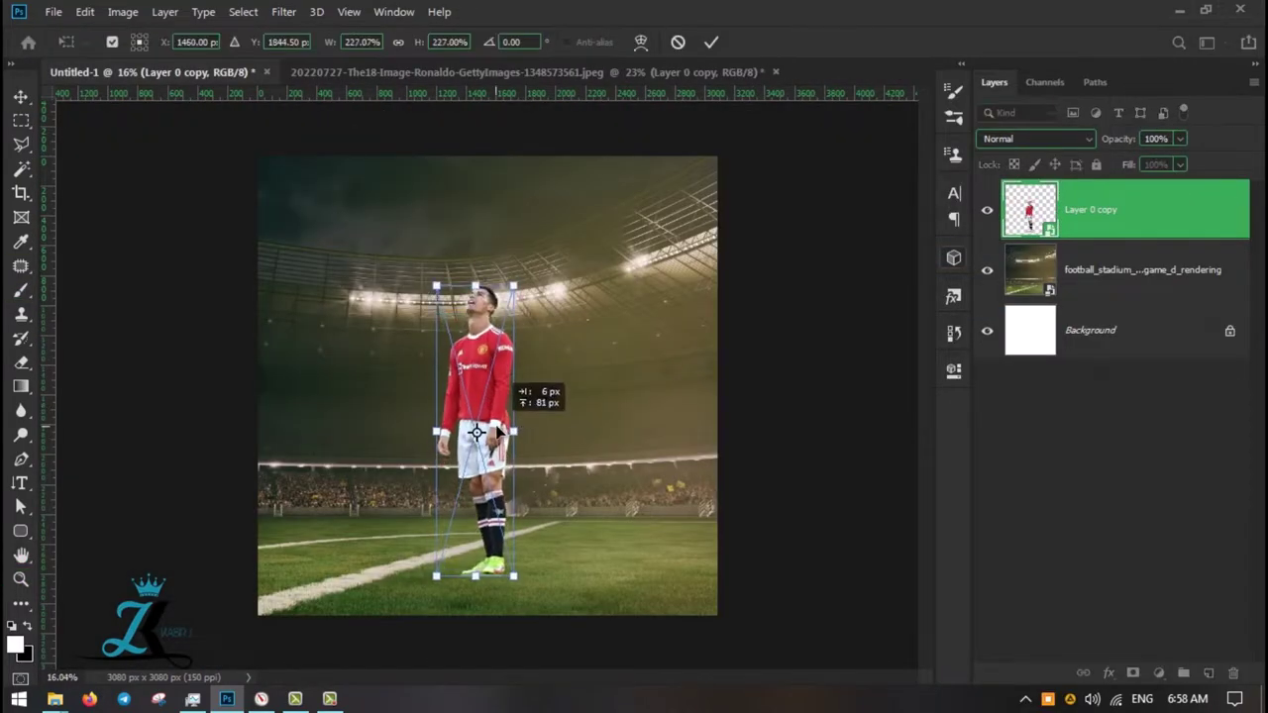
key("z")
scroll(503, 483, "down", 1)
key("ctrl+t")
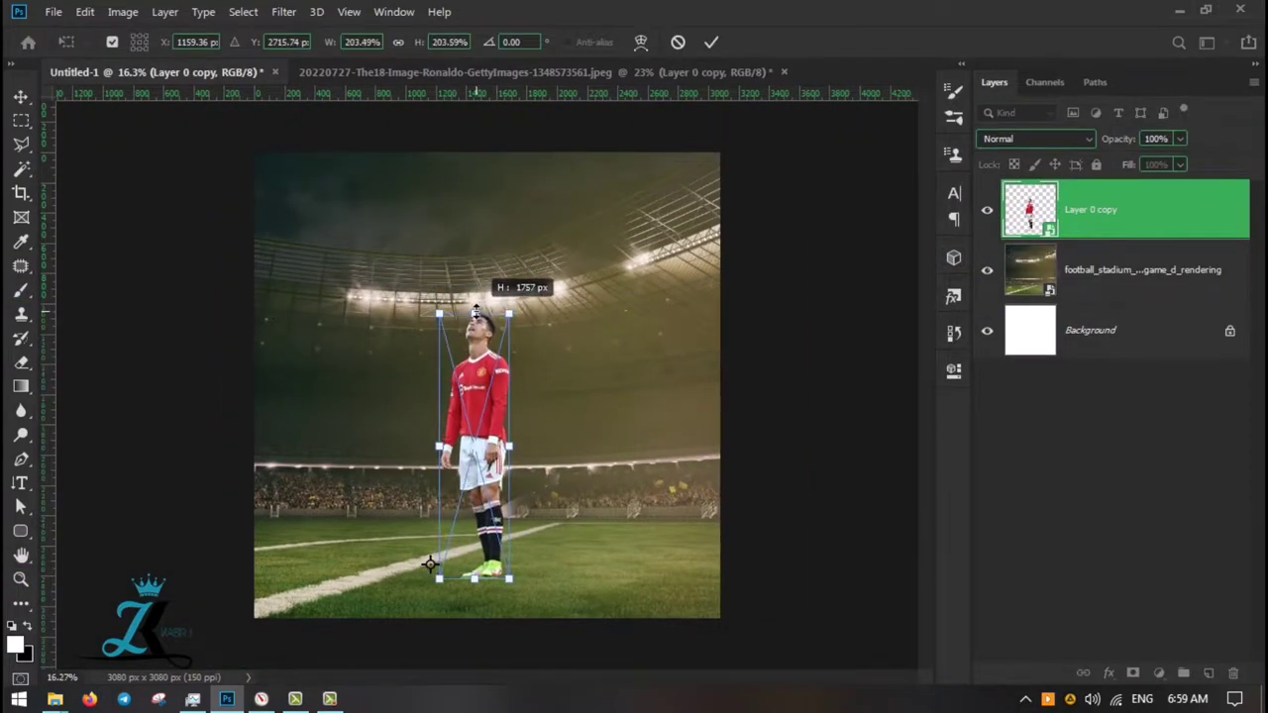
key("Return")
Bring the original crowd photo into the stadium document at 32% opacity, stretched to fill
left_click(535, 71)
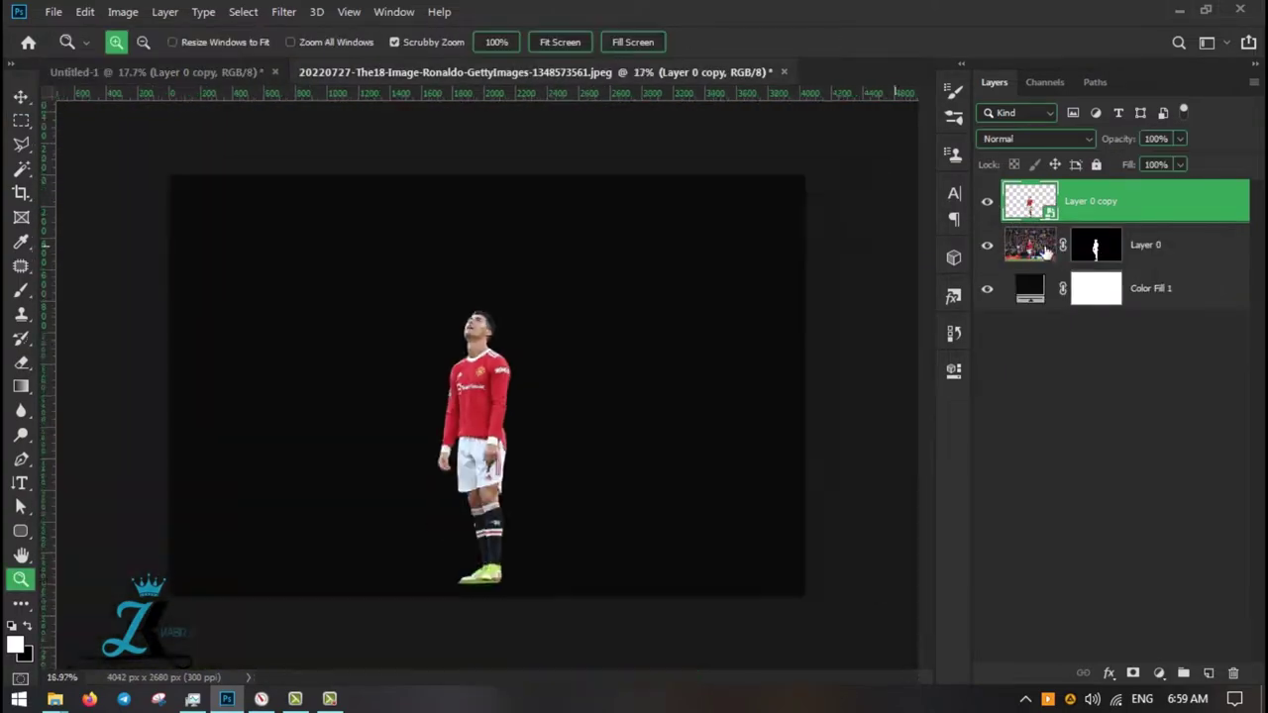
left_click(1030, 245)
key("v")
left_click_drag(476, 397, 475, 397)
key("ctrl+t")
key("Return")
mouse_move(1180, 138)
left_mouse_down()
mouse_move(1122, 163)
mouse_move(1141, 160)
left_mouse_up()
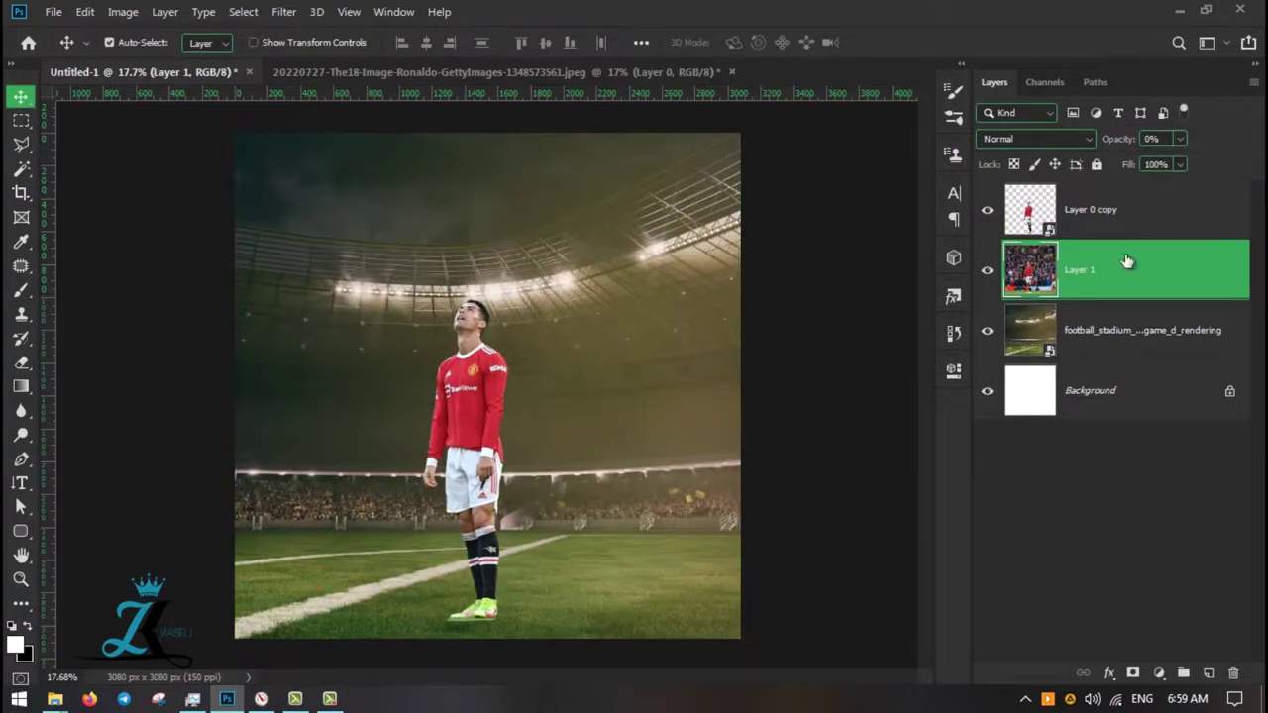
Move and enlarge the stadium image so it fills the whole canvas
left_click(1124, 324)
left_click(1119, 209, "ctrl")
key("ctrl+t")
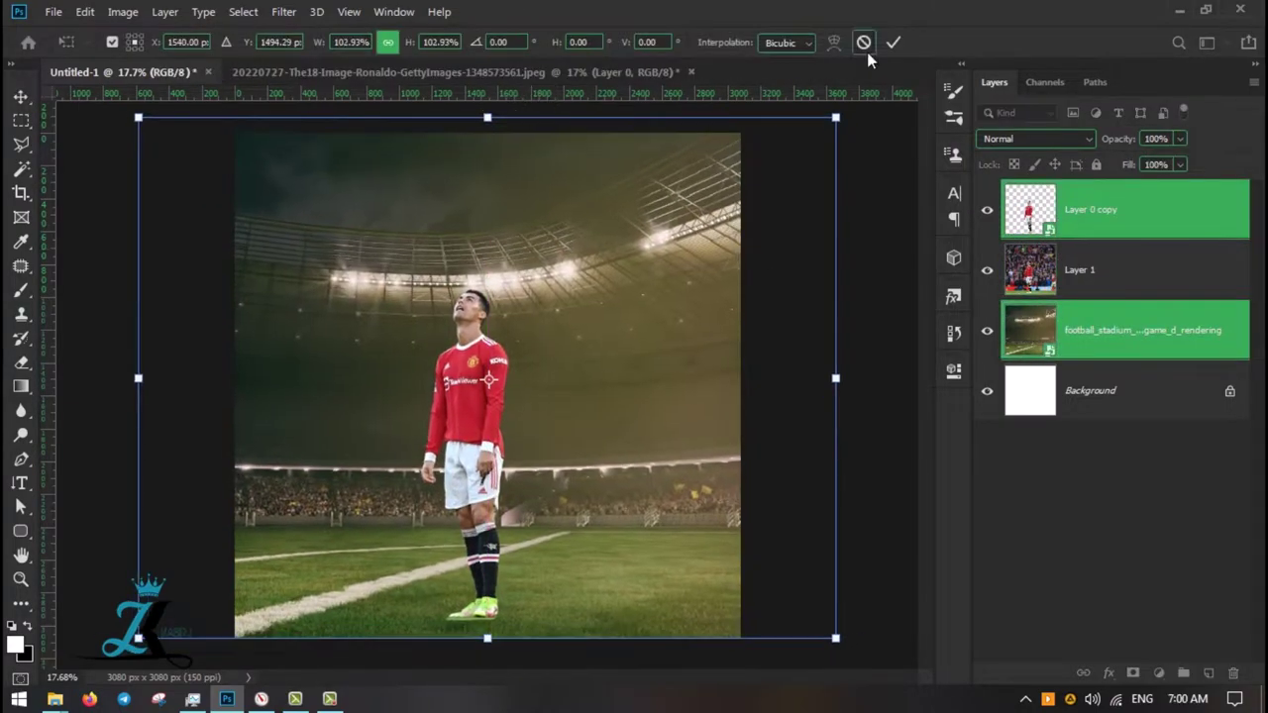
left_click(864, 41)
left_click(1124, 330)
key("ctrl+t")
left_click_drag(487, 176, 486, 181)
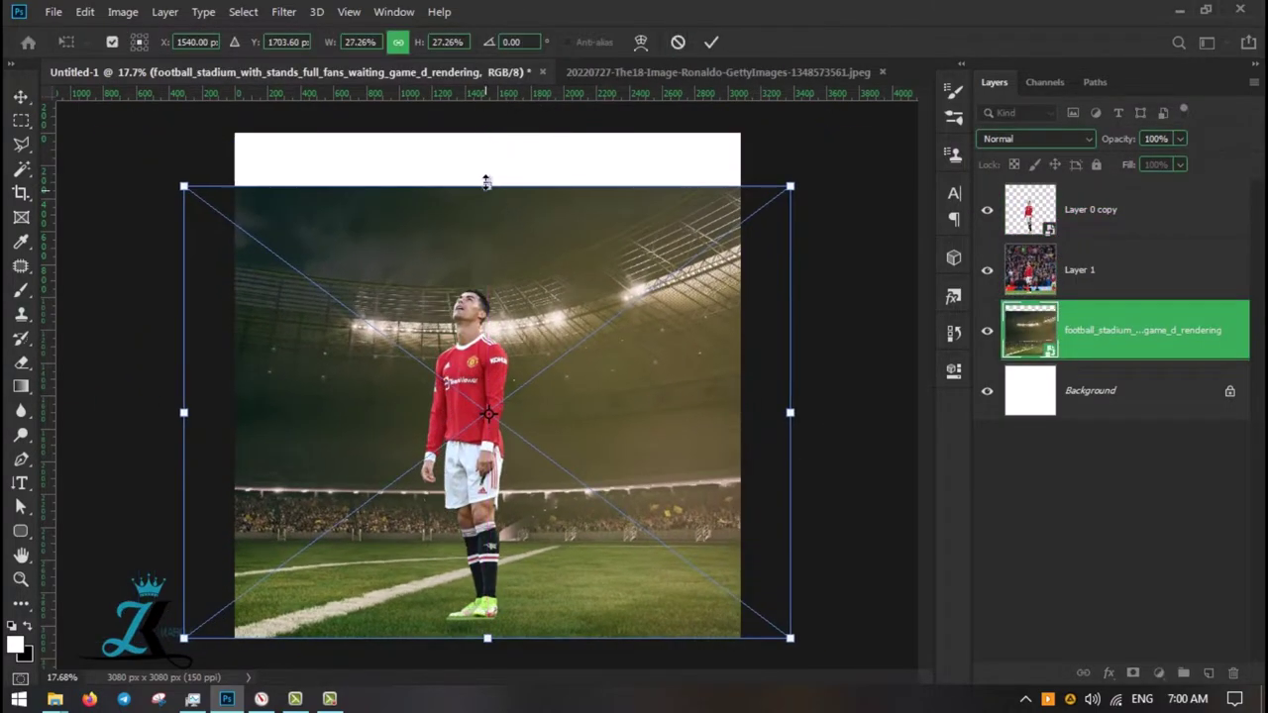
left_click_drag(496, 573, 501, 579)
key("Return")
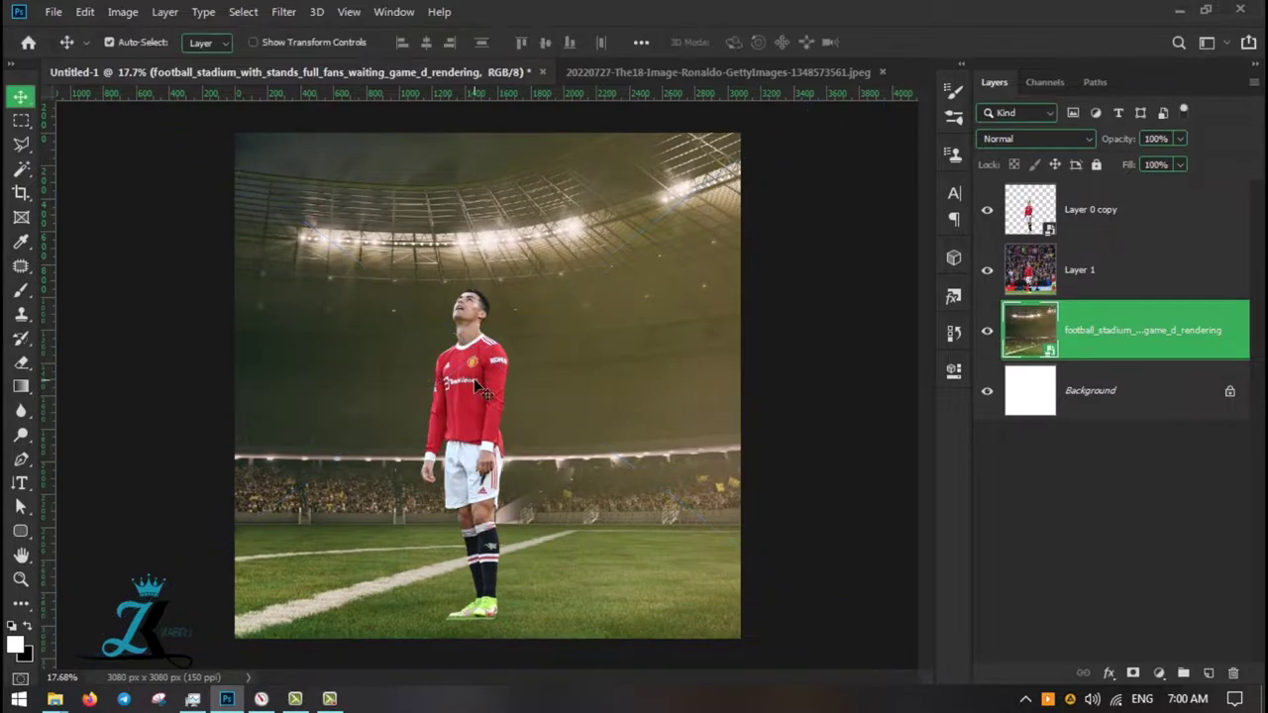
Reposition the player higher on the canvas
key("alt+bracketright")
key("alt+bracketright")
key("ctrl+t")
left_click_drag(505, 287, 507, 268)
key("Return")
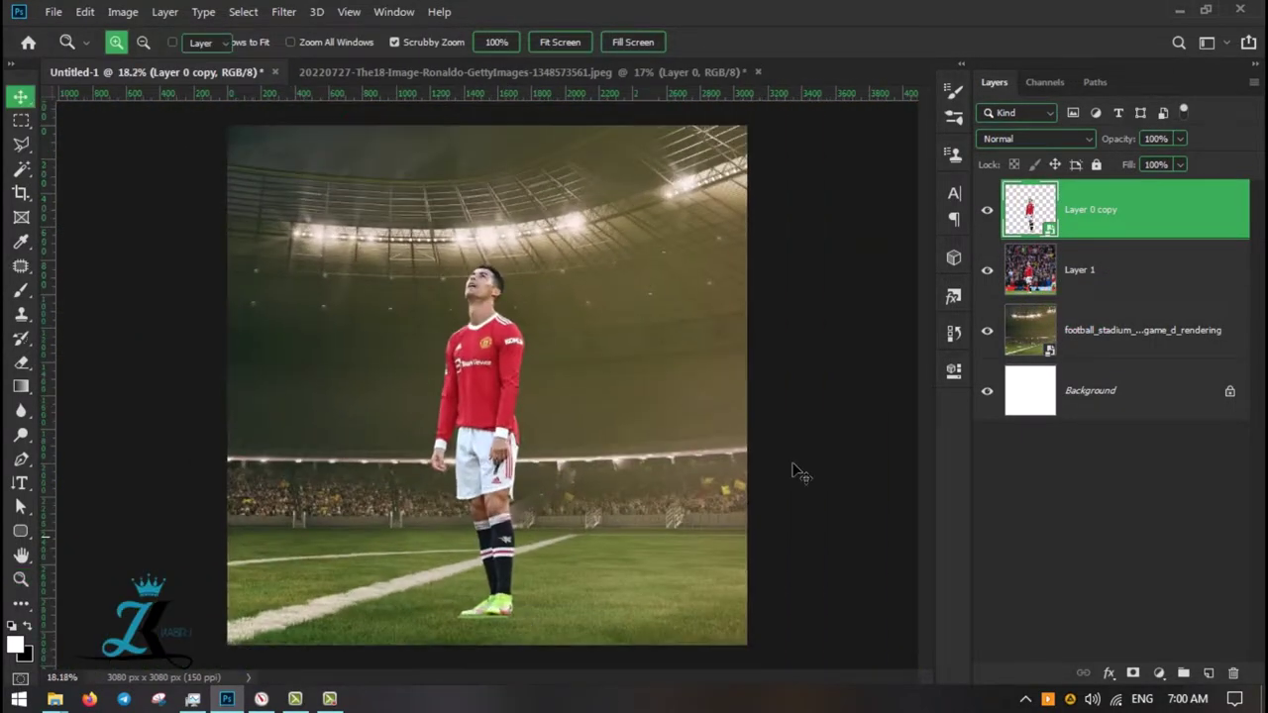
Put the crowd photo on top as a reference and scale the player to match it
key("alt+bracketleft")
key("ctrl+bracketright")
mouse_move(1179, 139)
left_mouse_down()
mouse_move(1166, 162)
mouse_move(1225, 169)
mouse_move(1166, 169)
left_mouse_up()
key("alt+bracketleft")
key("ctrl+t")
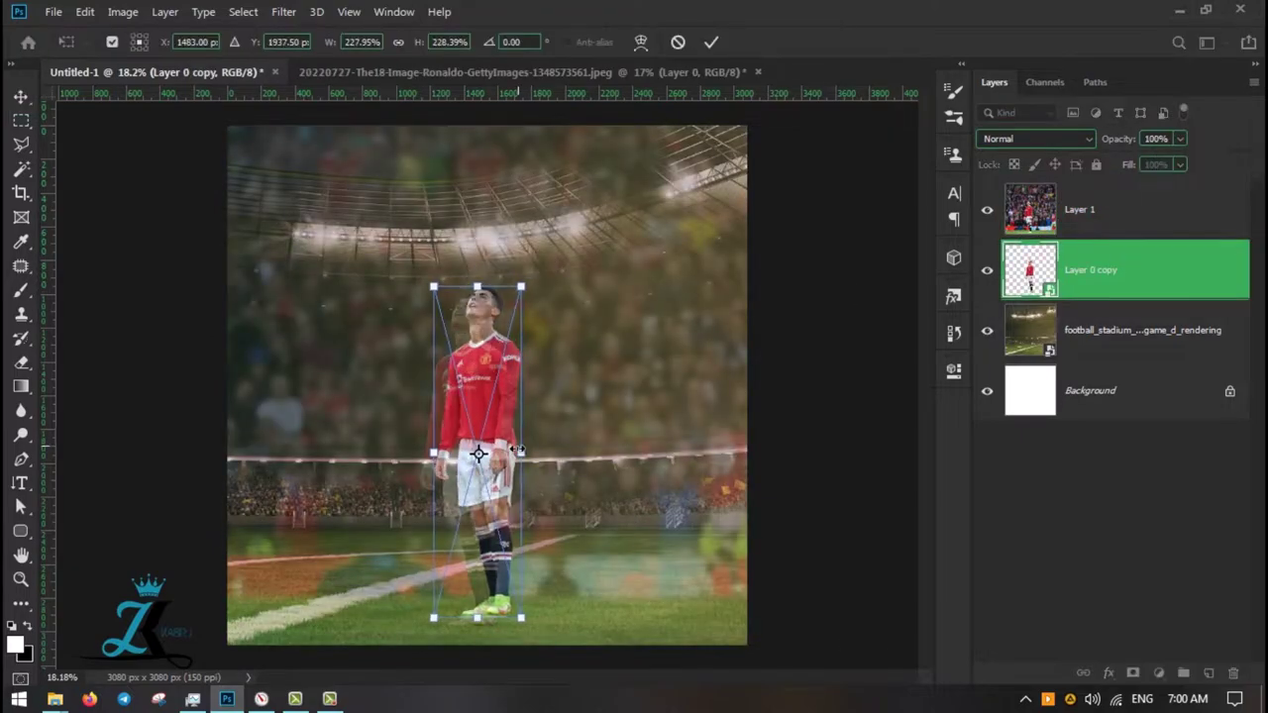
key("Return")
key("alt+bracketright")
key("alt+bracketleft")
key("ctrl+t")
left_click_drag(506, 297, 474, 342)
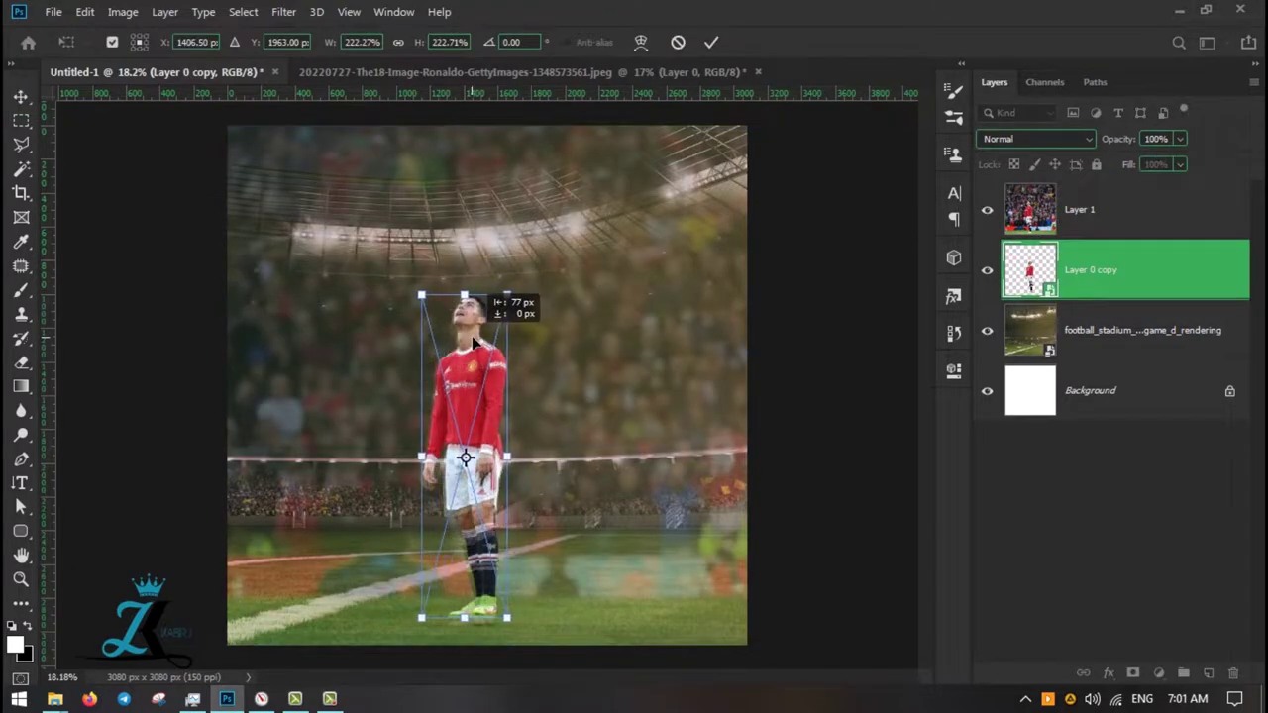
key("Return")
Hide the player and add a Curves adjustment that darkens the stadium and deepens shadows
left_click(987, 209)
left_click(1159, 672)
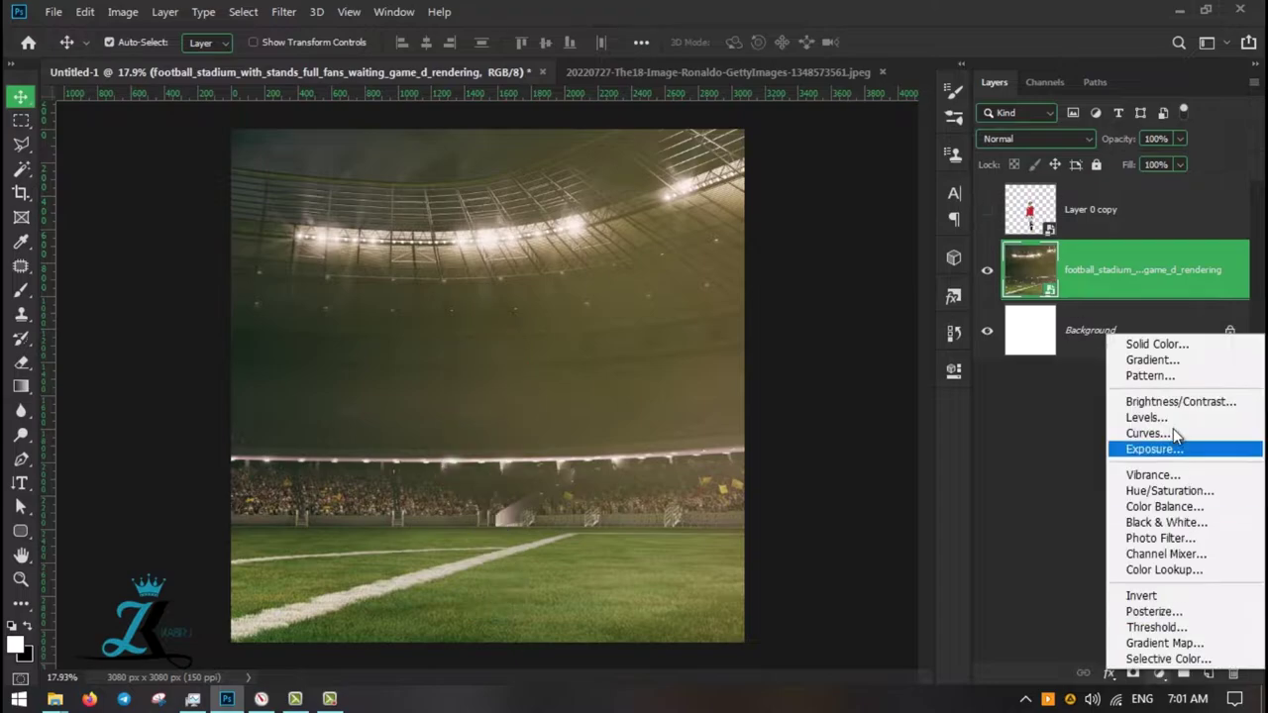
left_click(1147, 432)
left_click_drag(815, 462, 850, 424)
left_click(758, 536)
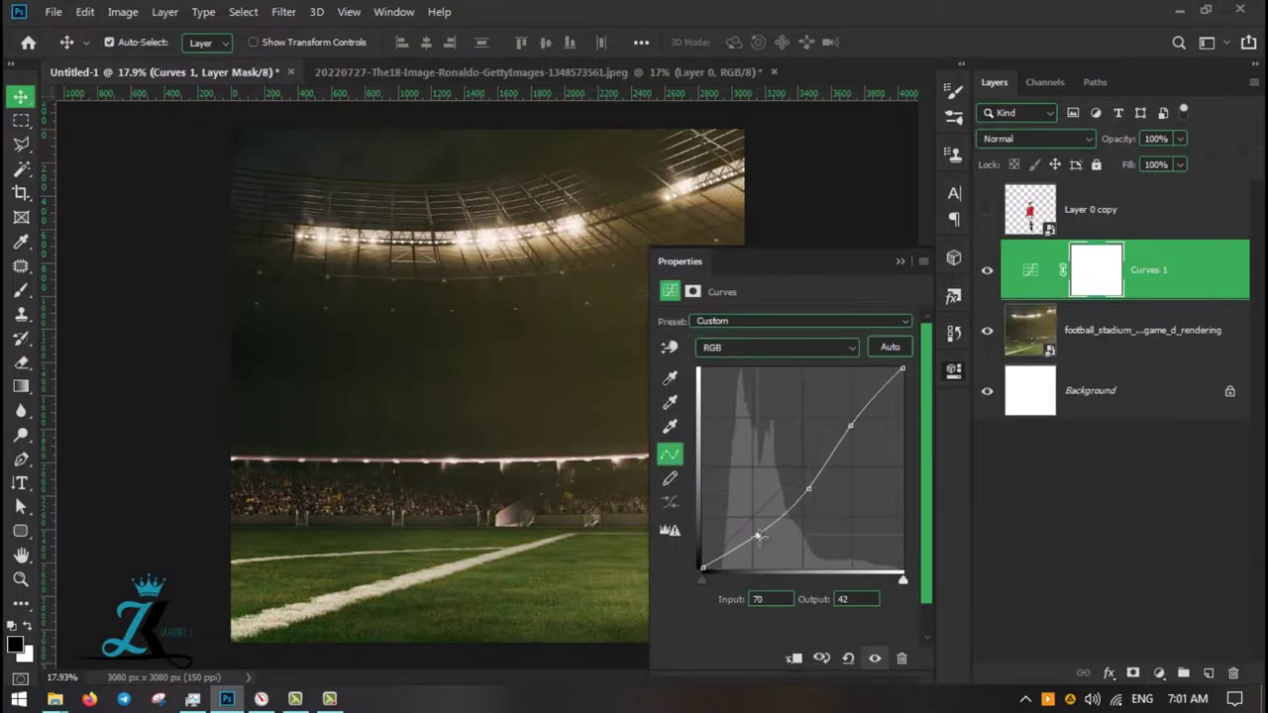
Add Color Balance pushing shadows toward cyan and highlights toward cyan and blue
left_click(1159, 673)
left_click(1179, 541)
left_click_drag(760, 363, 746, 368)
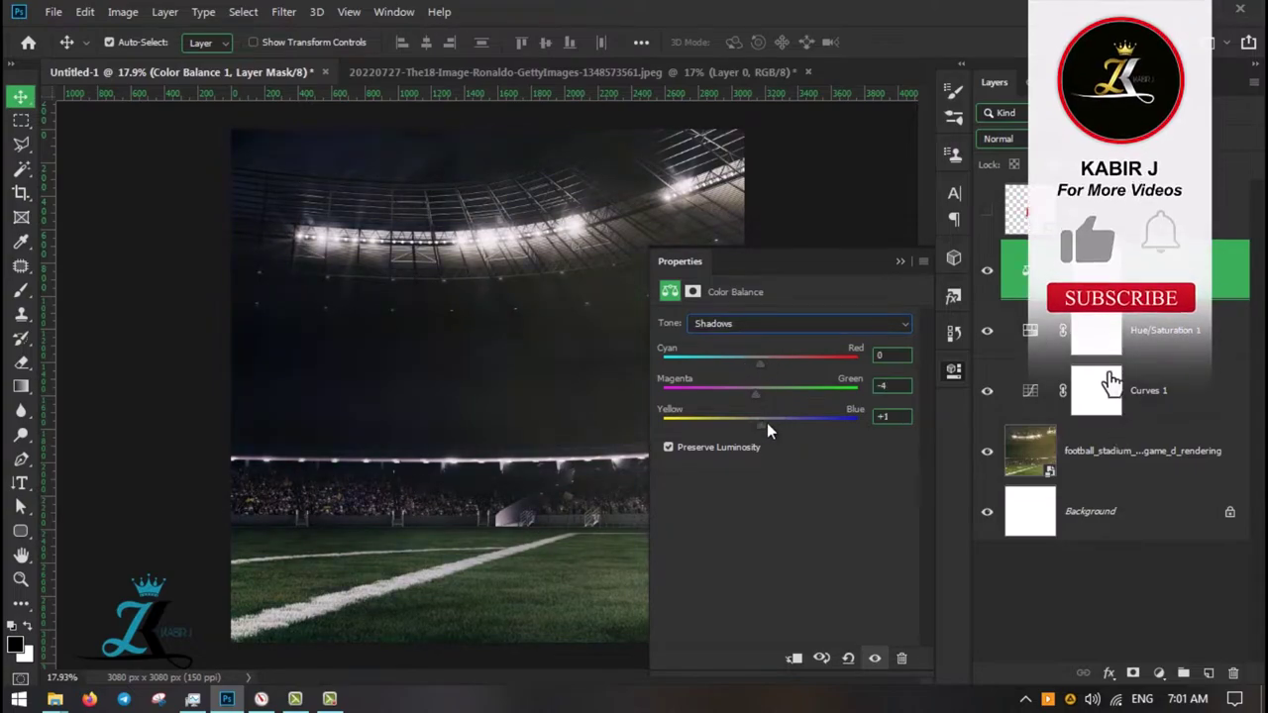
left_click(798, 323)
left_click(713, 363)
mouse_move(760, 363)
left_mouse_down()
mouse_move(732, 363)
mouse_move(753, 393)
left_mouse_up()
left_click_drag(760, 424, 777, 430)
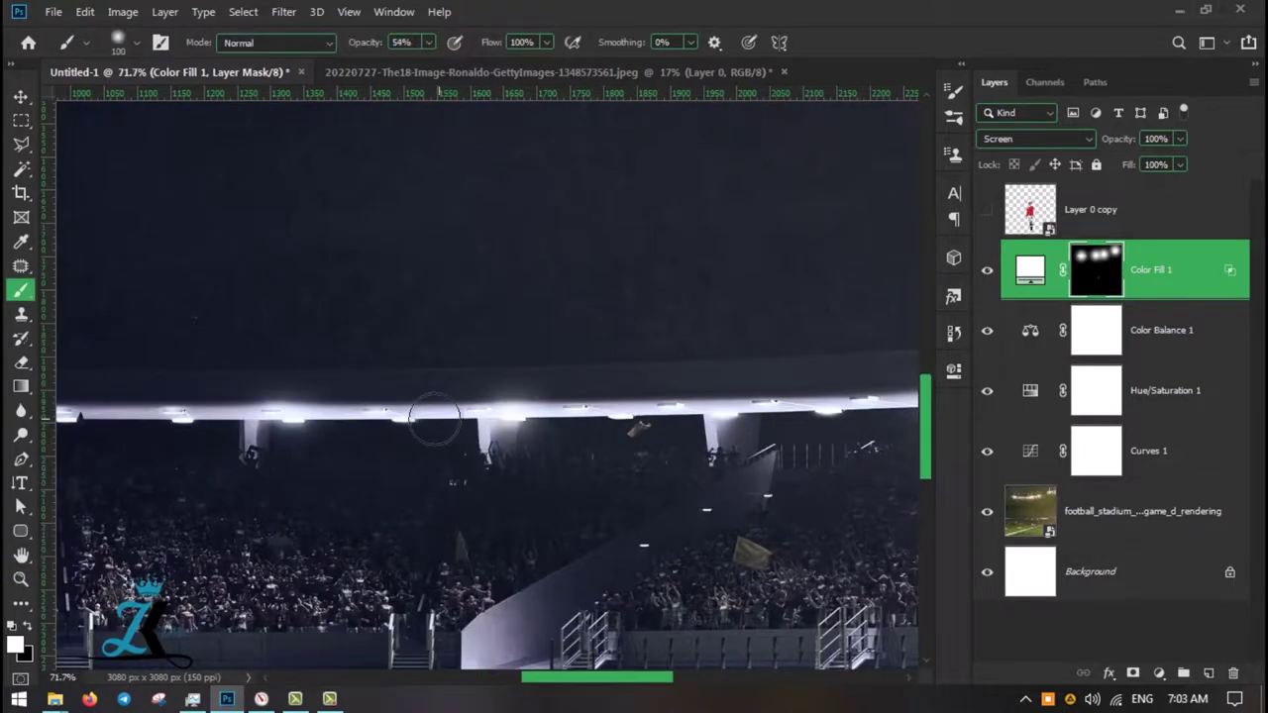
Add a Color Lookup adjustment and lower its opacity to 18%
scroll(434, 416, "right", 5)
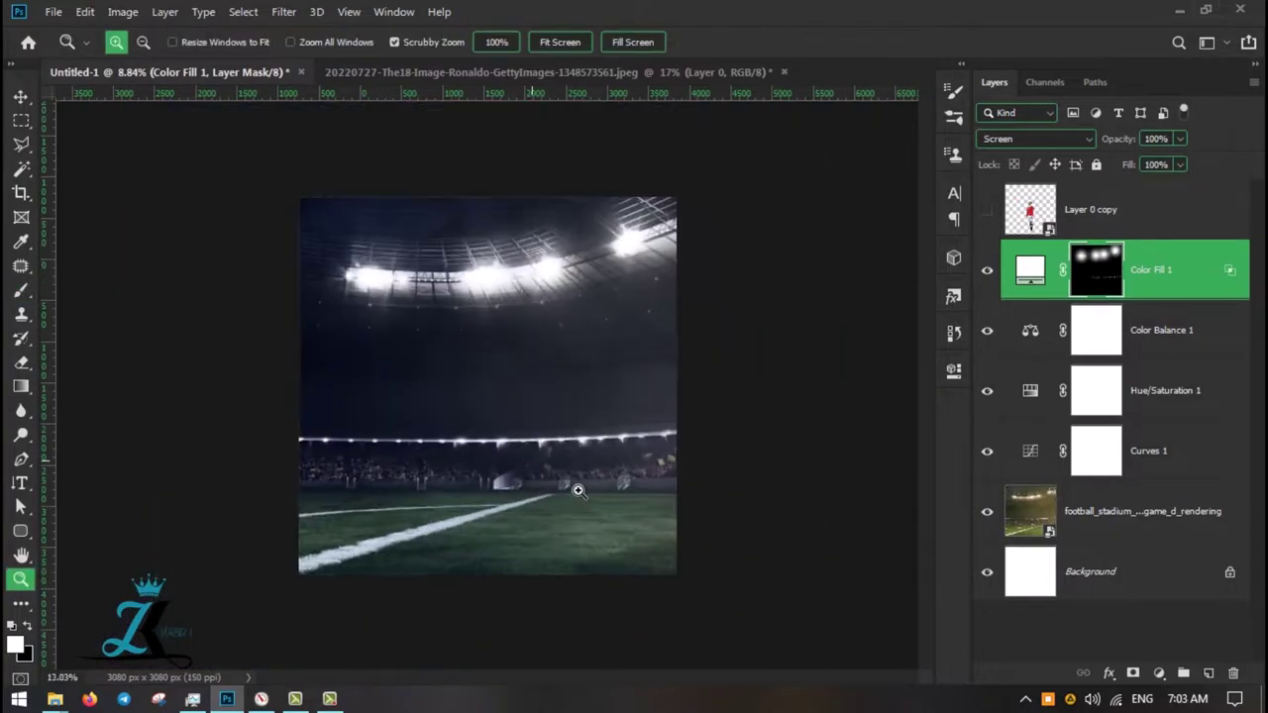
left_click(793, 126)
key("Down")
key("Down")
key("Down")
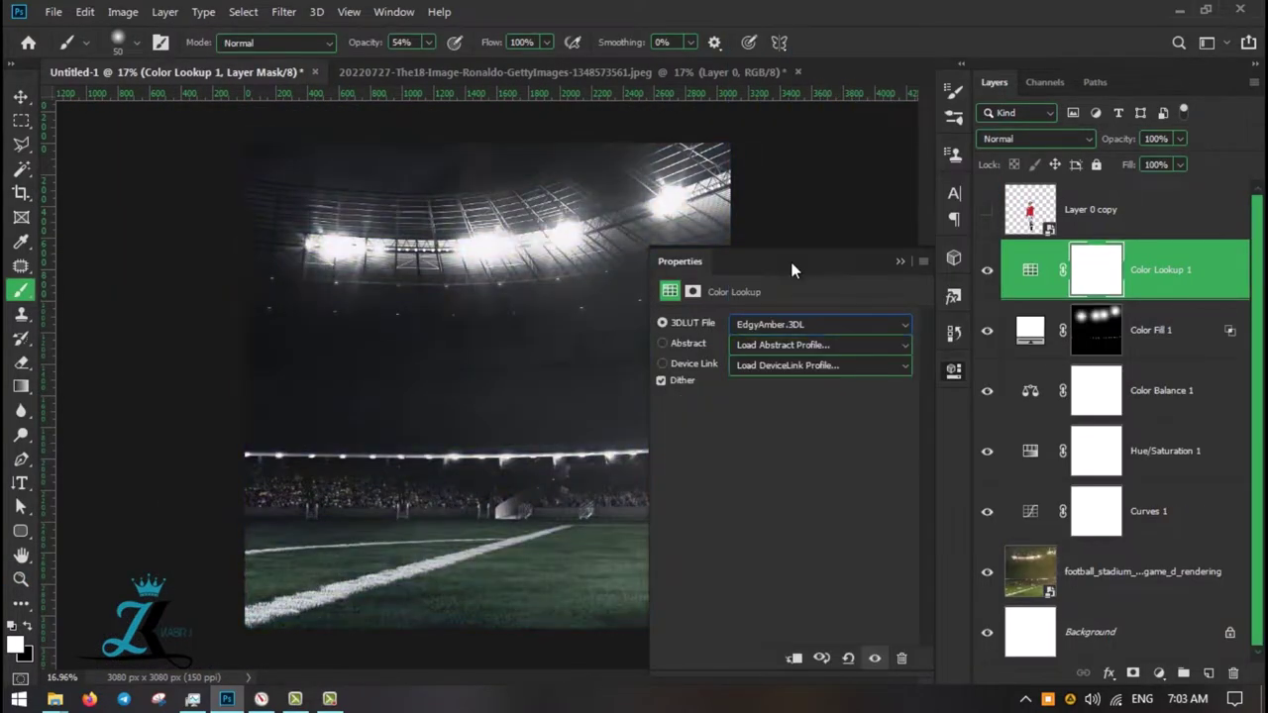
key("Down")
key("Down")
key("Down")
key("Down")
key("Down")
key("Down")
key("Down")
key("Down")
key("Down")
key("Down")
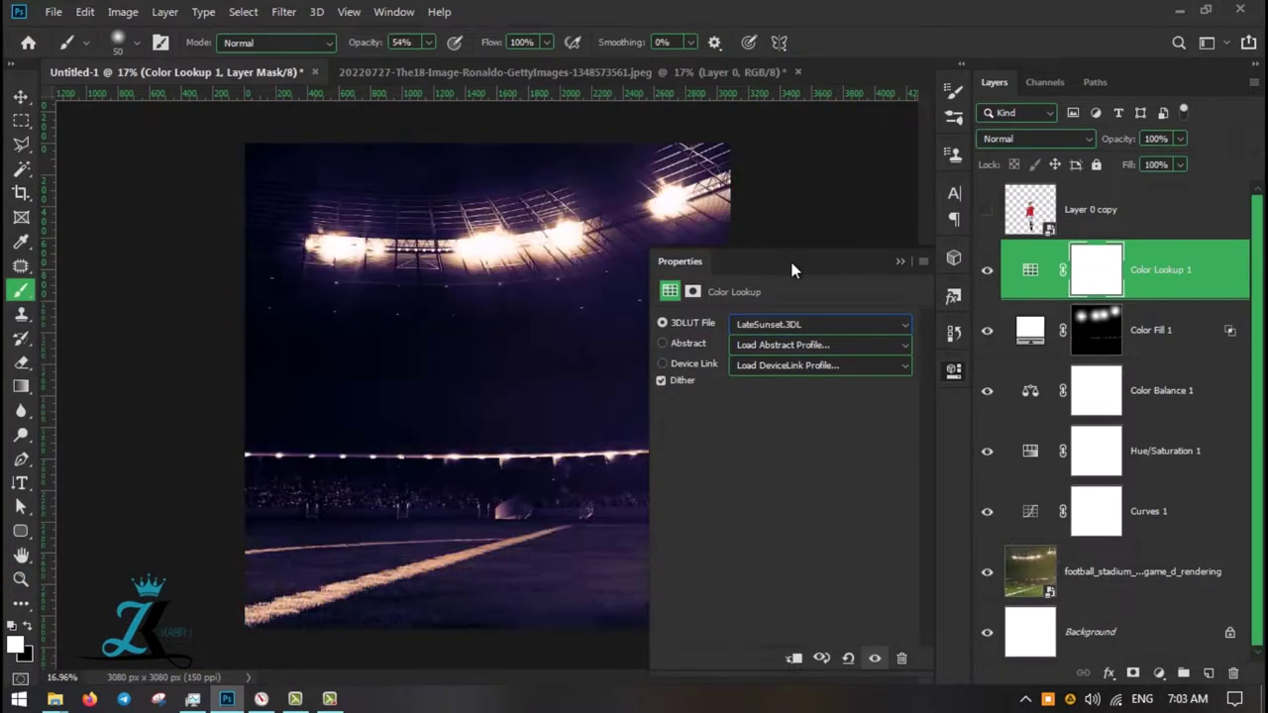
key("Up")
double_click(792, 261)
left_click_drag(1179, 139, 1112, 165)
Show the player layer again and flip the stadium layer horizontally
left_click(1090, 209)
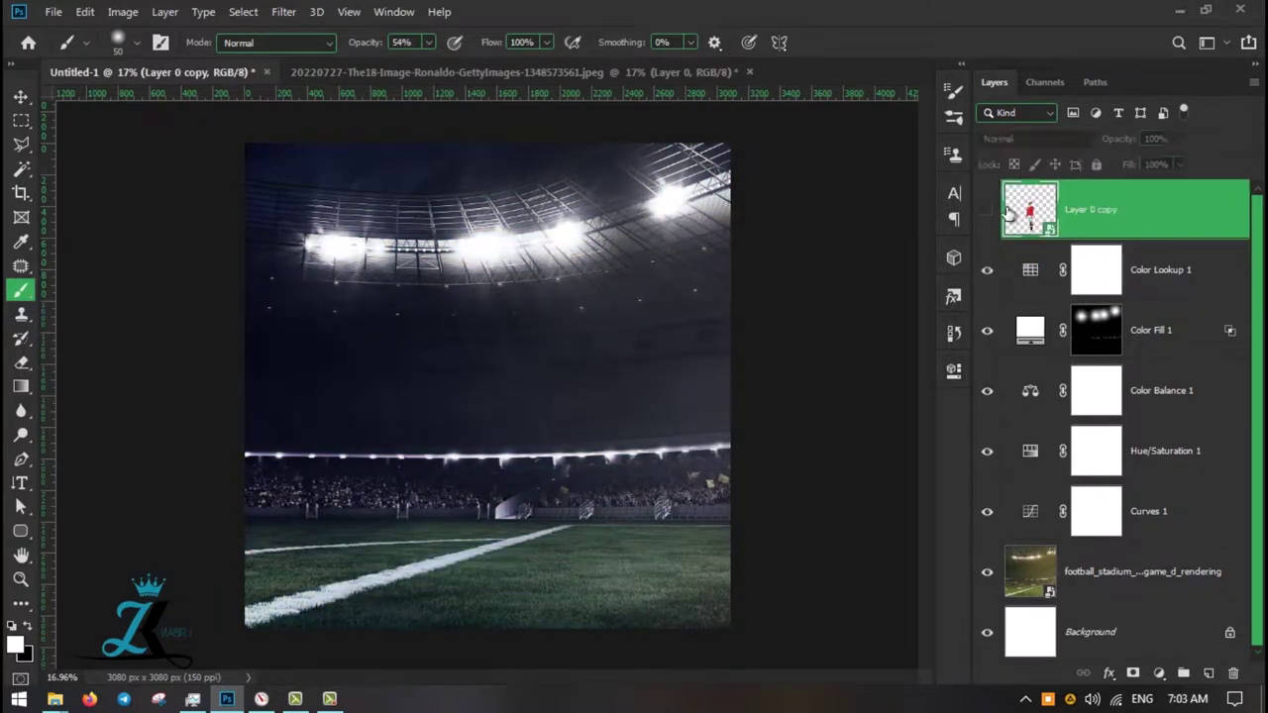
left_click(987, 209)
key("v")
left_click(1139, 572)
key("ctrl+t")
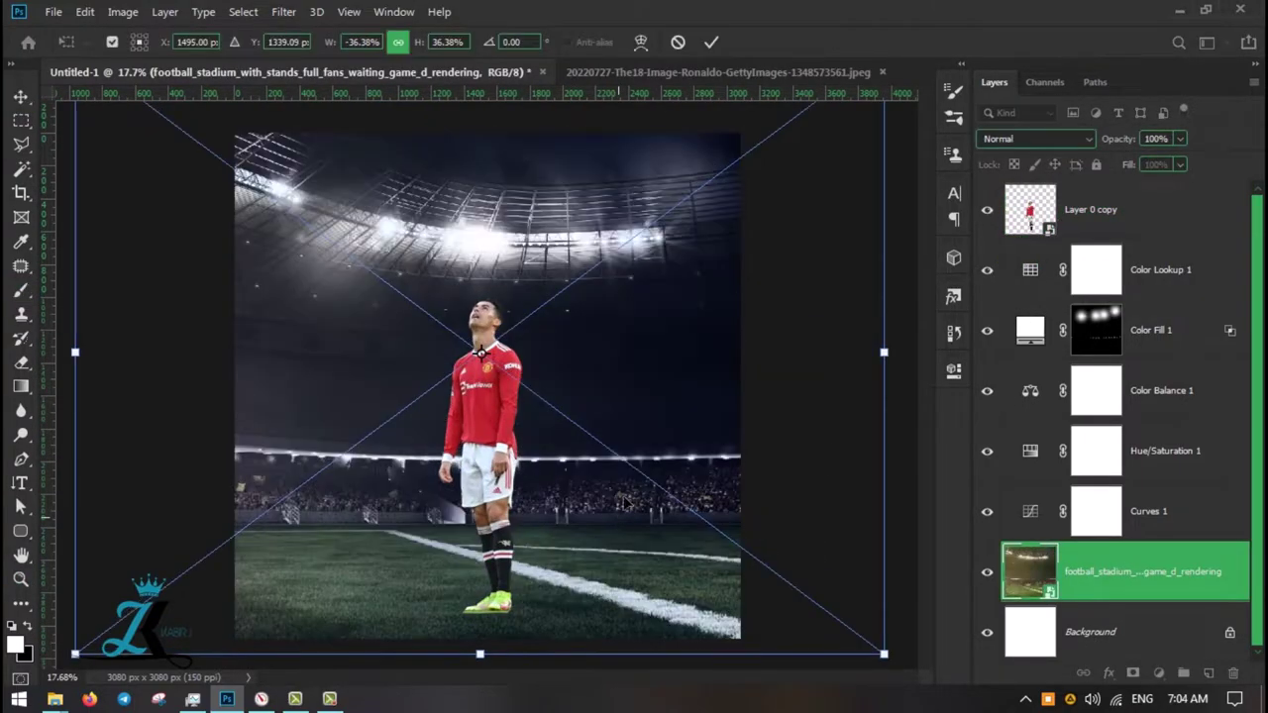
Commit the stadium flip, mask the player layer and add a Brightness/Contrast adjustment above it
left_click(712, 41)
left_click(490, 327)
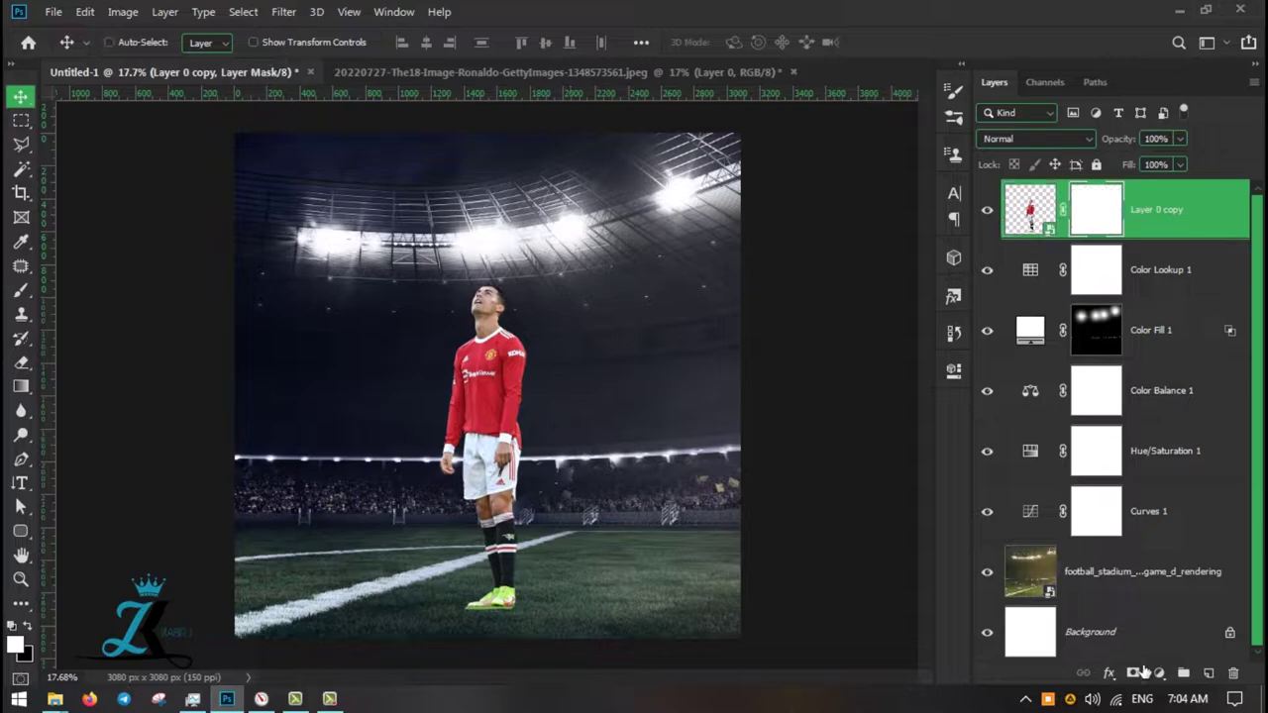
left_click(1159, 673)
left_click(1169, 416)
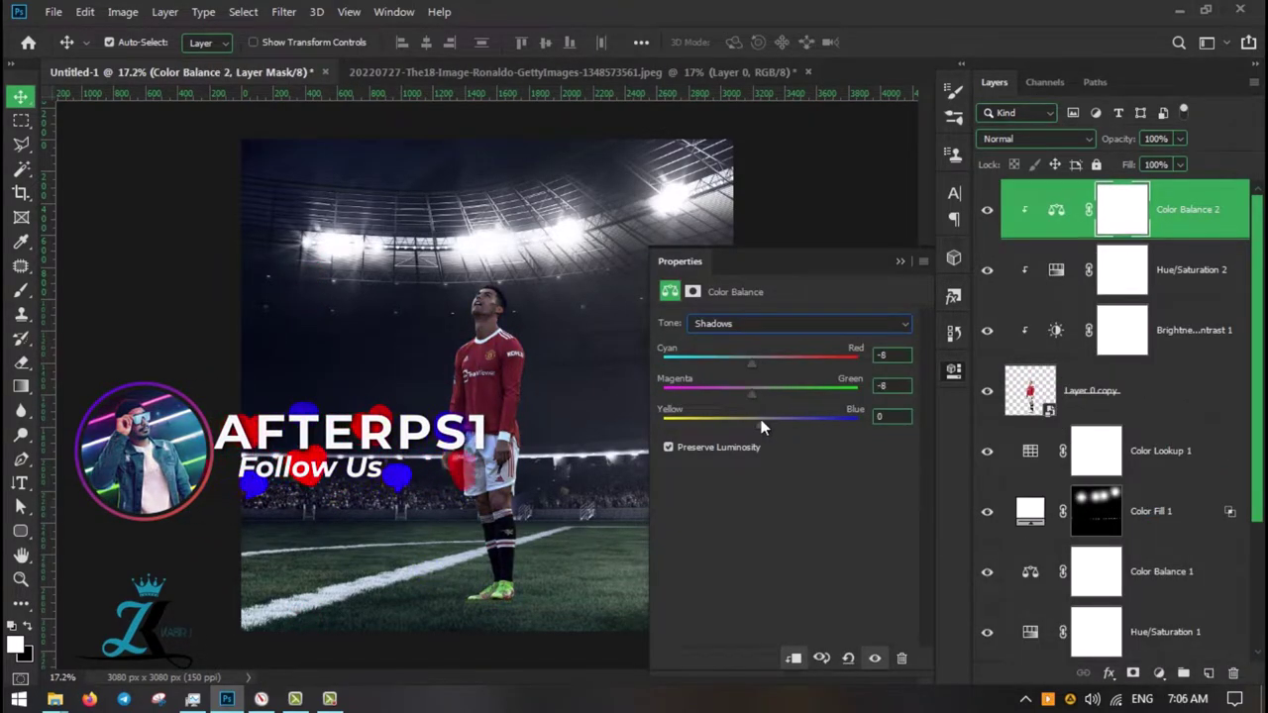
Balance the player's highlights and raise the green channel midtones in Curves 2
left_click(753, 323)
left_click(749, 365)
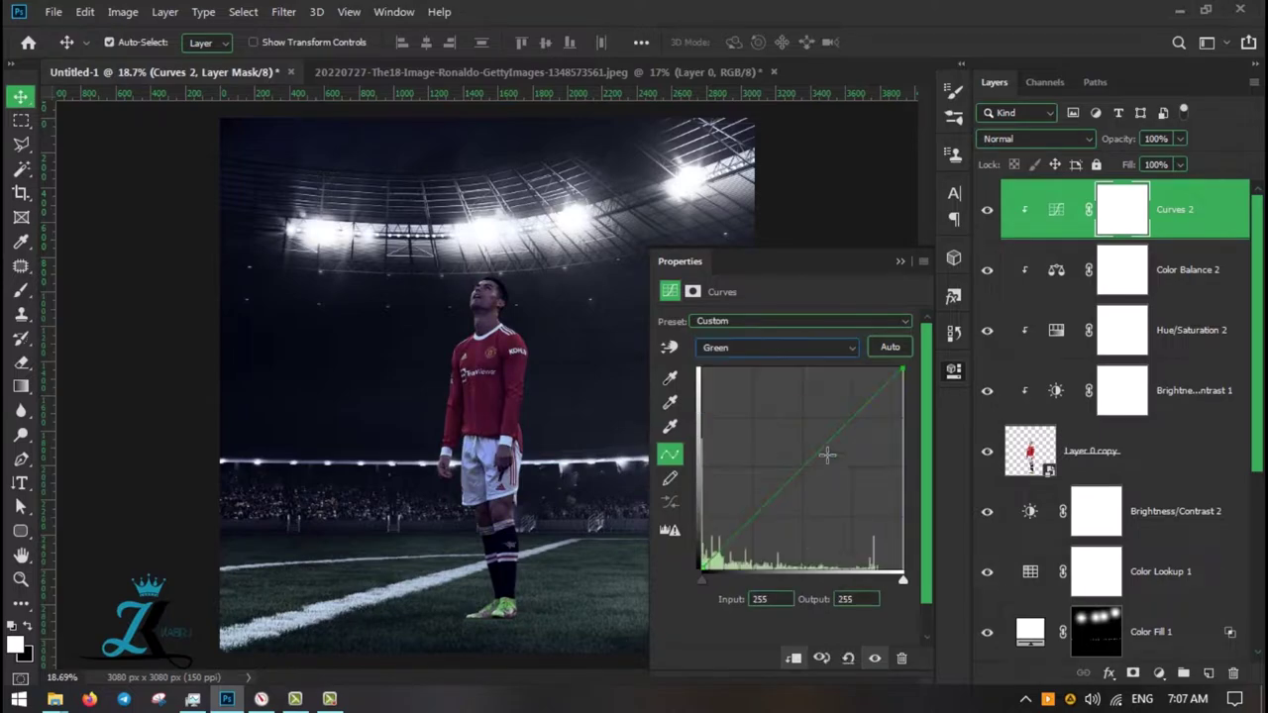
left_click_drag(781, 495, 789, 480)
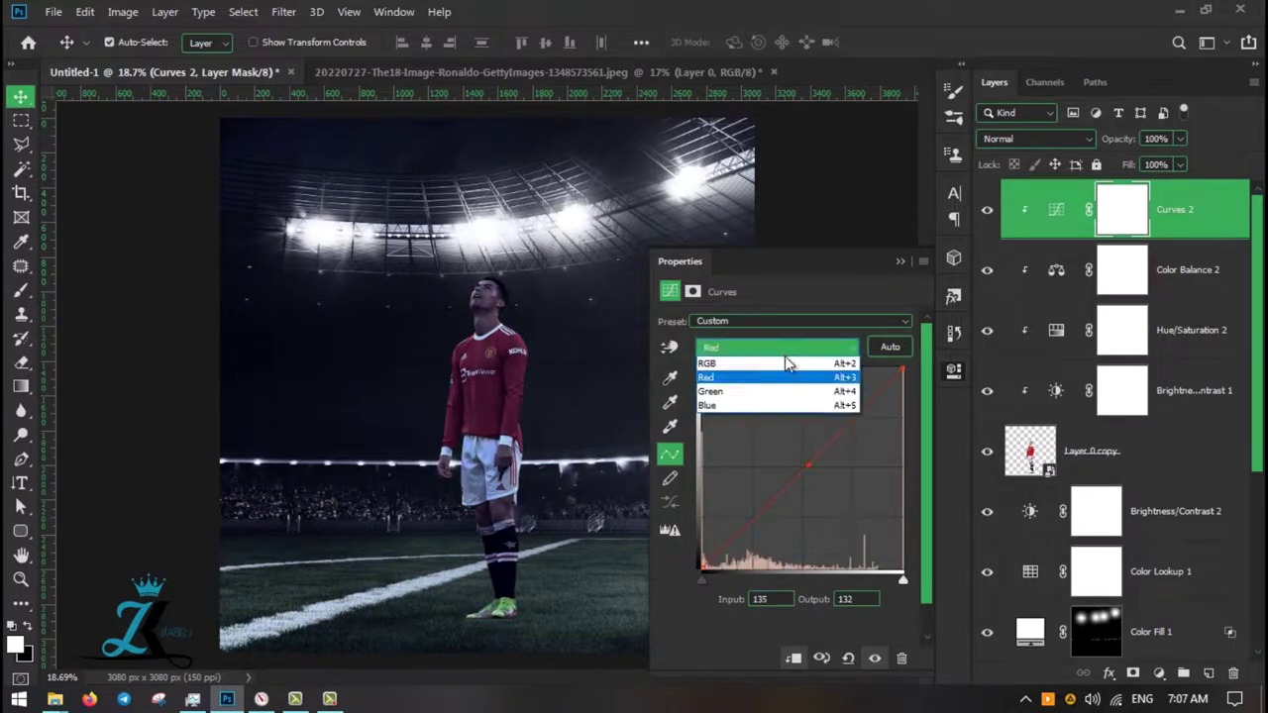
Add Curves 3 with auto-correction target shadow, sampled midtone and highlight colours, not saved as defaults
left_click(954, 370)
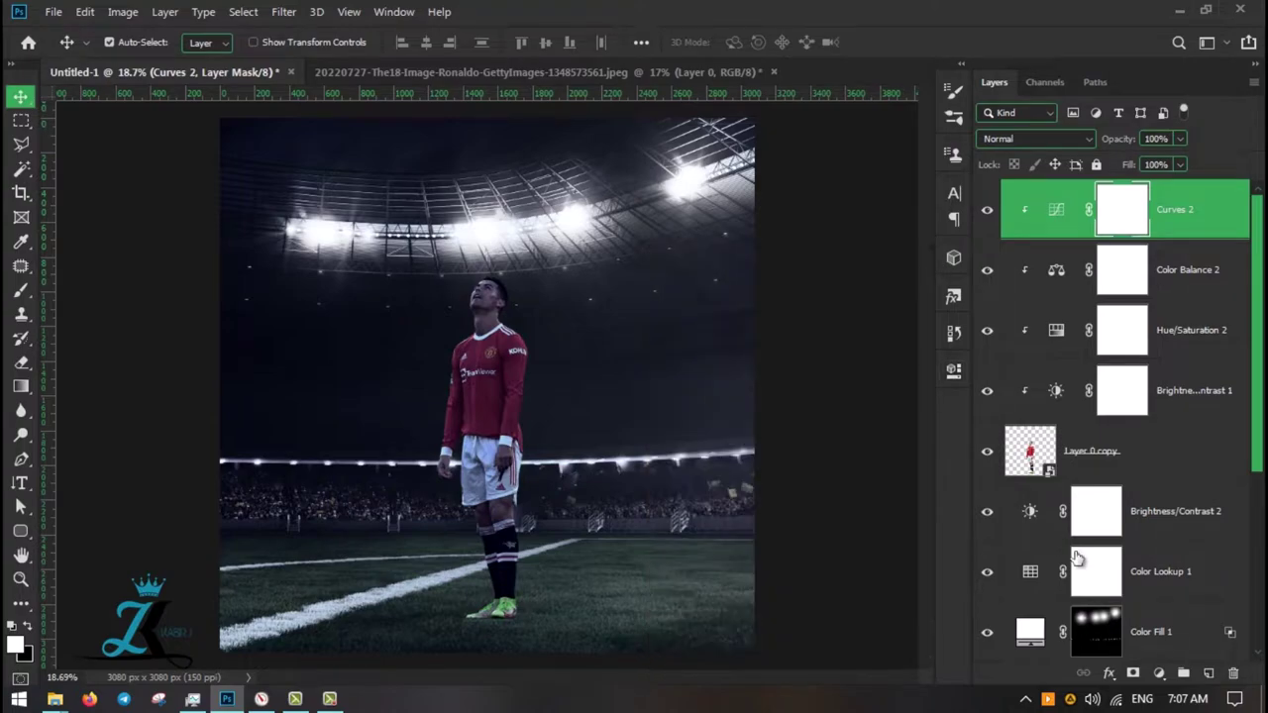
left_click(890, 346, "alt")
left_click(977, 456)
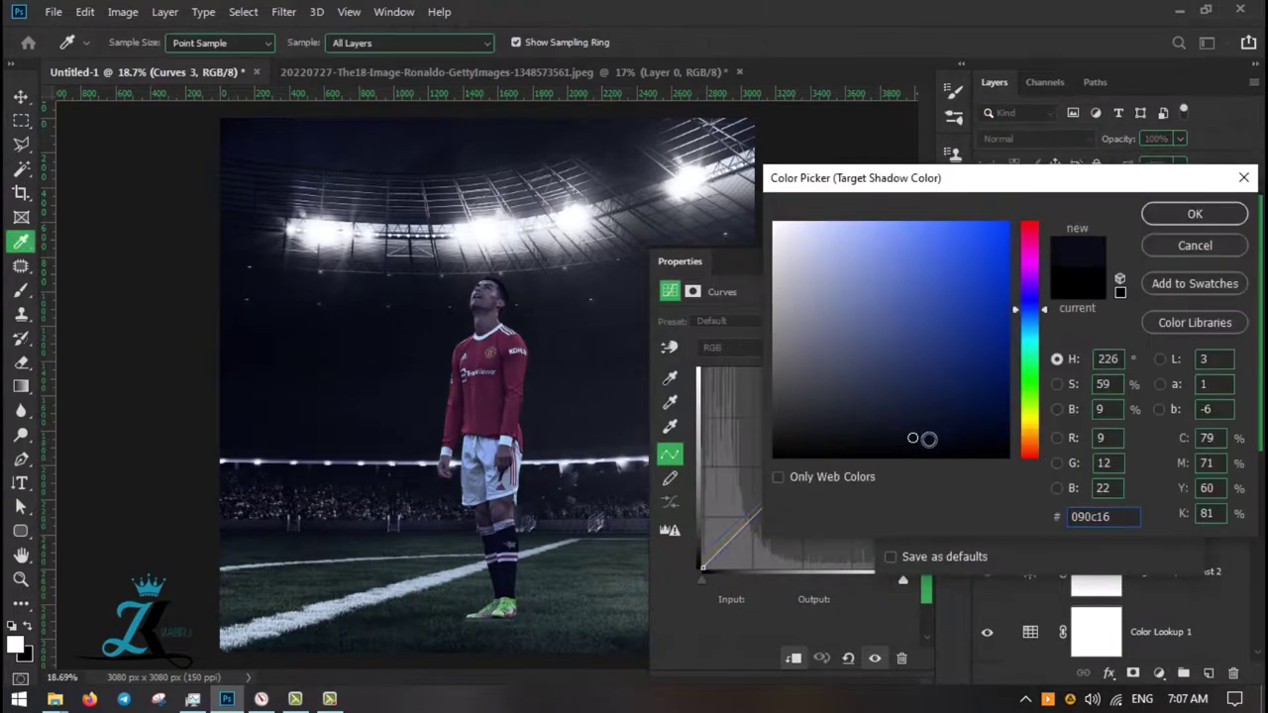
key("Return")
left_click(977, 483)
left_click(555, 486)
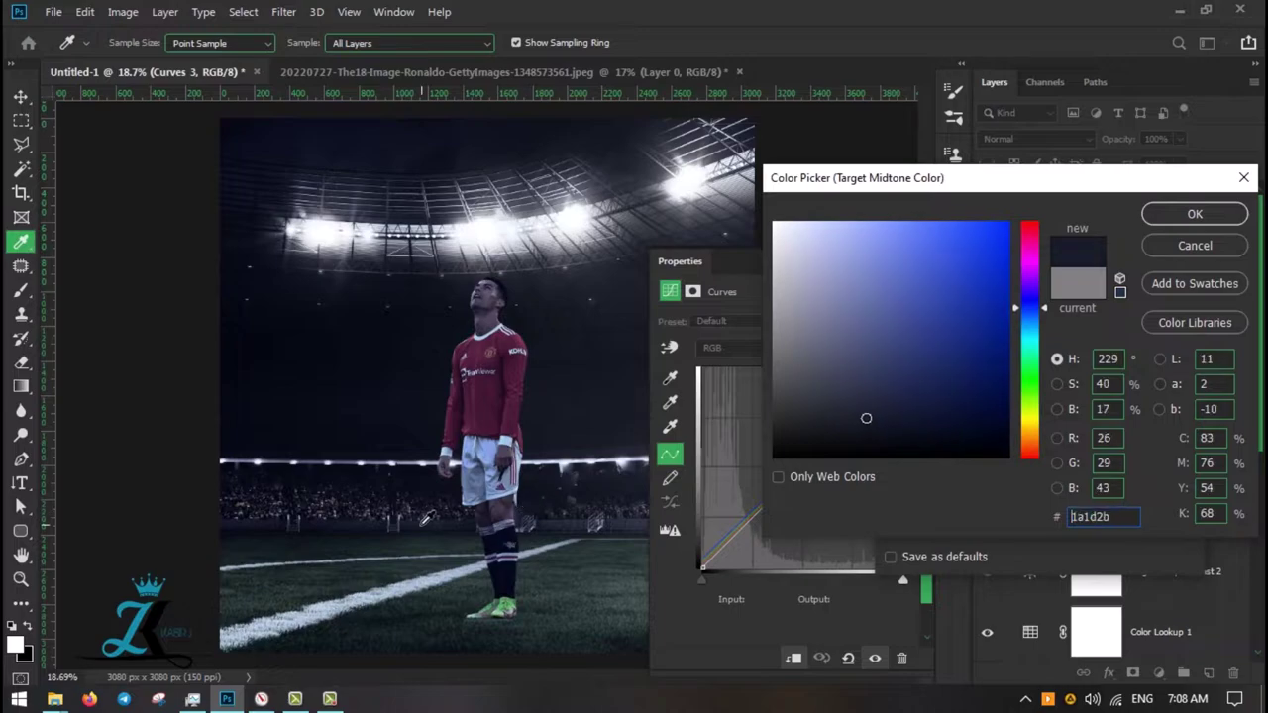
key("Return")
left_click(977, 509)
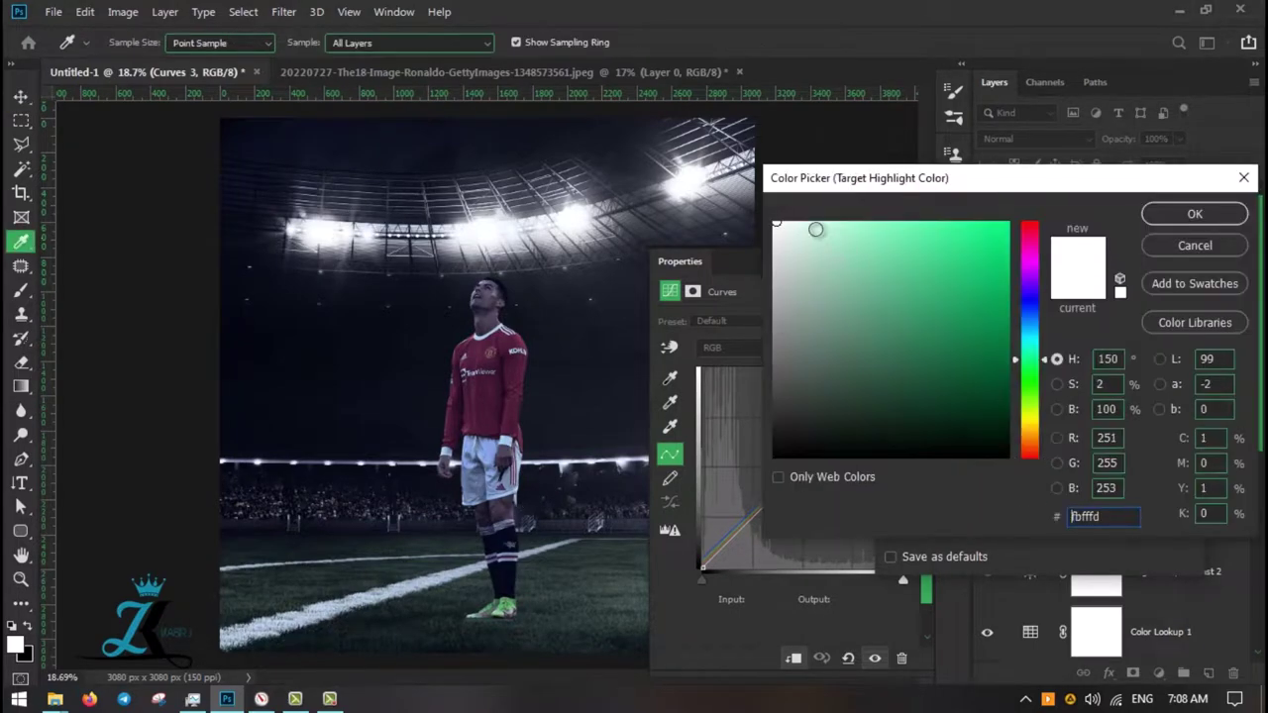
key("Return")
key("Return")
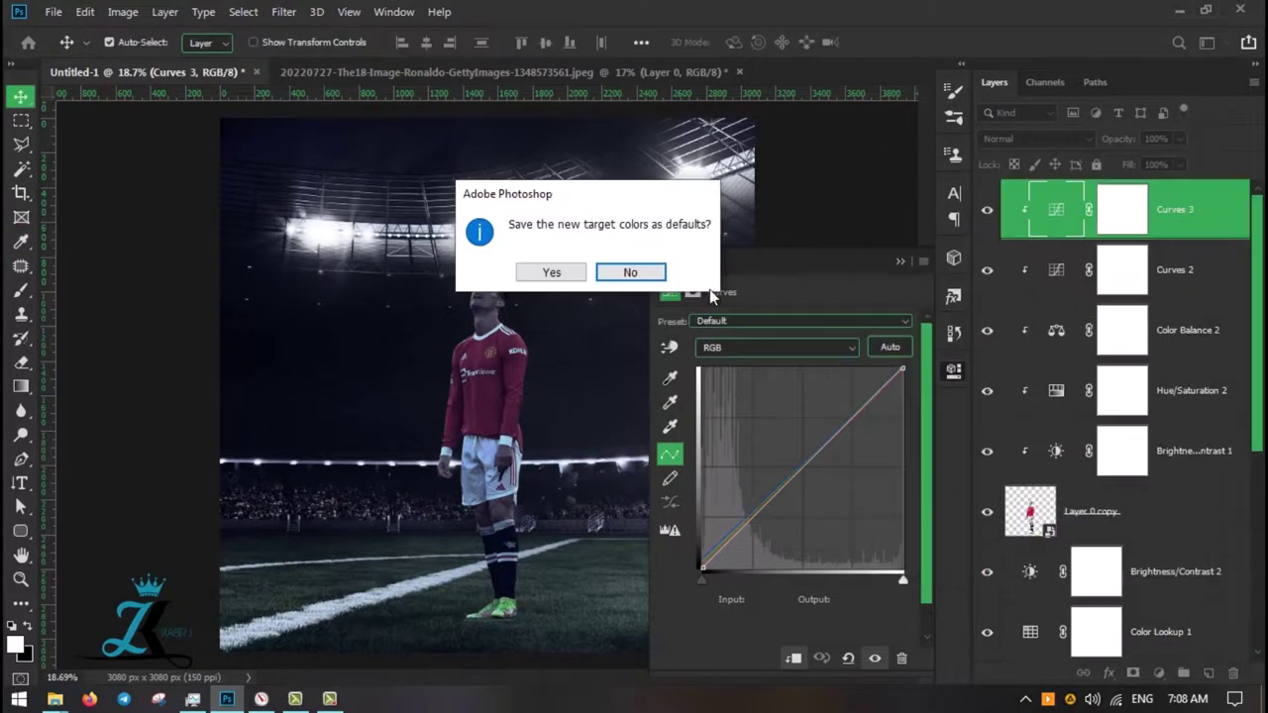
key("Return")
left_click(1154, 266)
Add Selective Color adjustments adjusting the player's reds and neutrals
left_click(1154, 213)
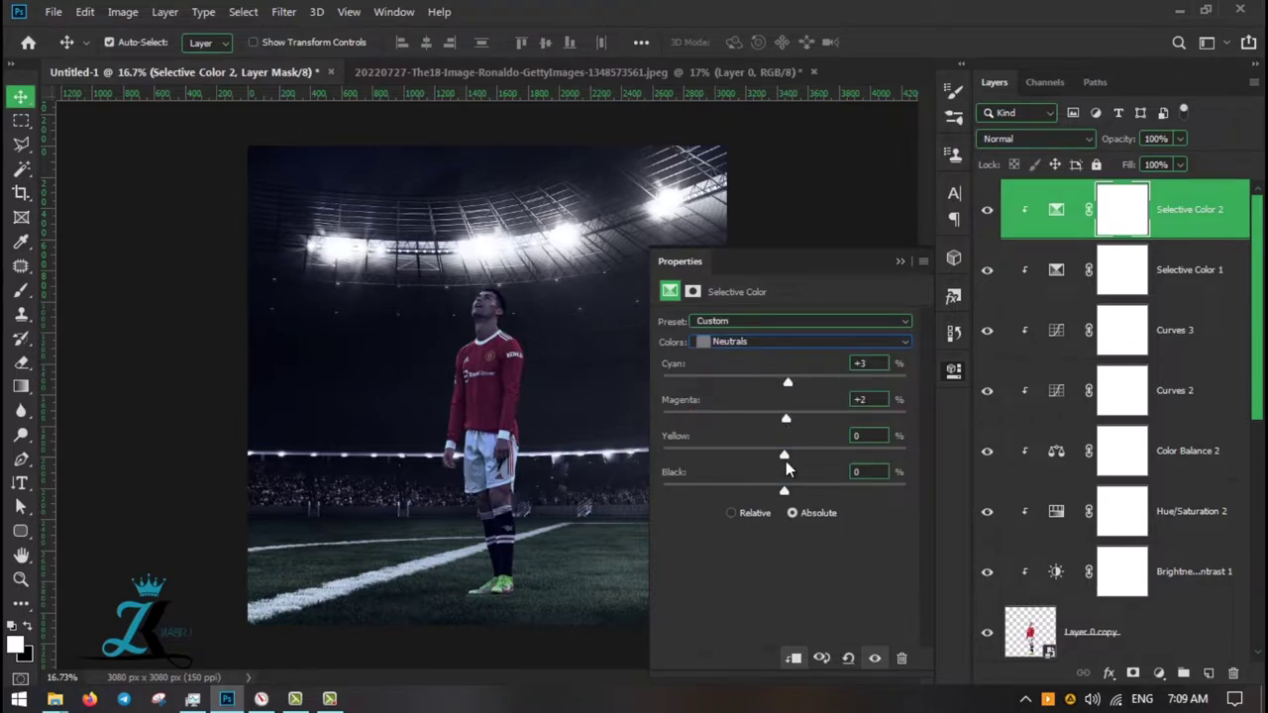
left_click(901, 261)
scroll(490, 584, "up", 5)
Select the player's layer mask and pick a grass brush from the Brush Presets
left_click(1031, 631)
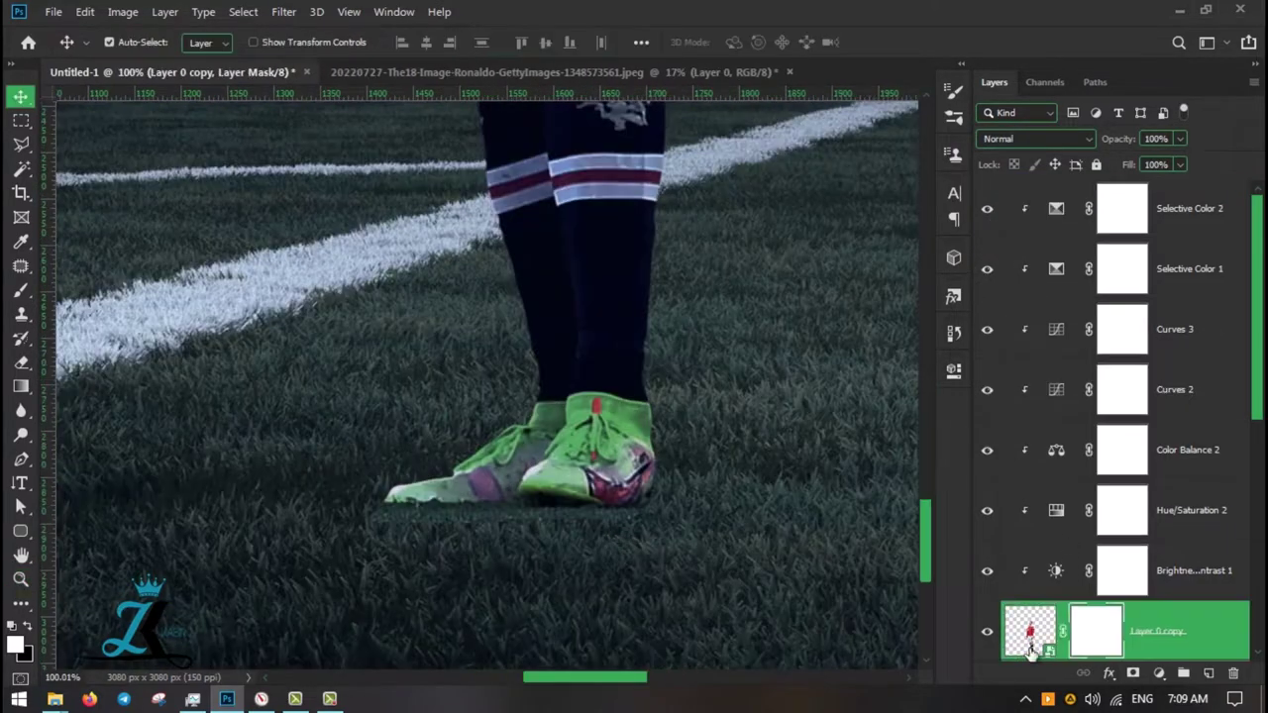
key("b")
right_click(466, 561)
scroll(615, 535, "down", 3)
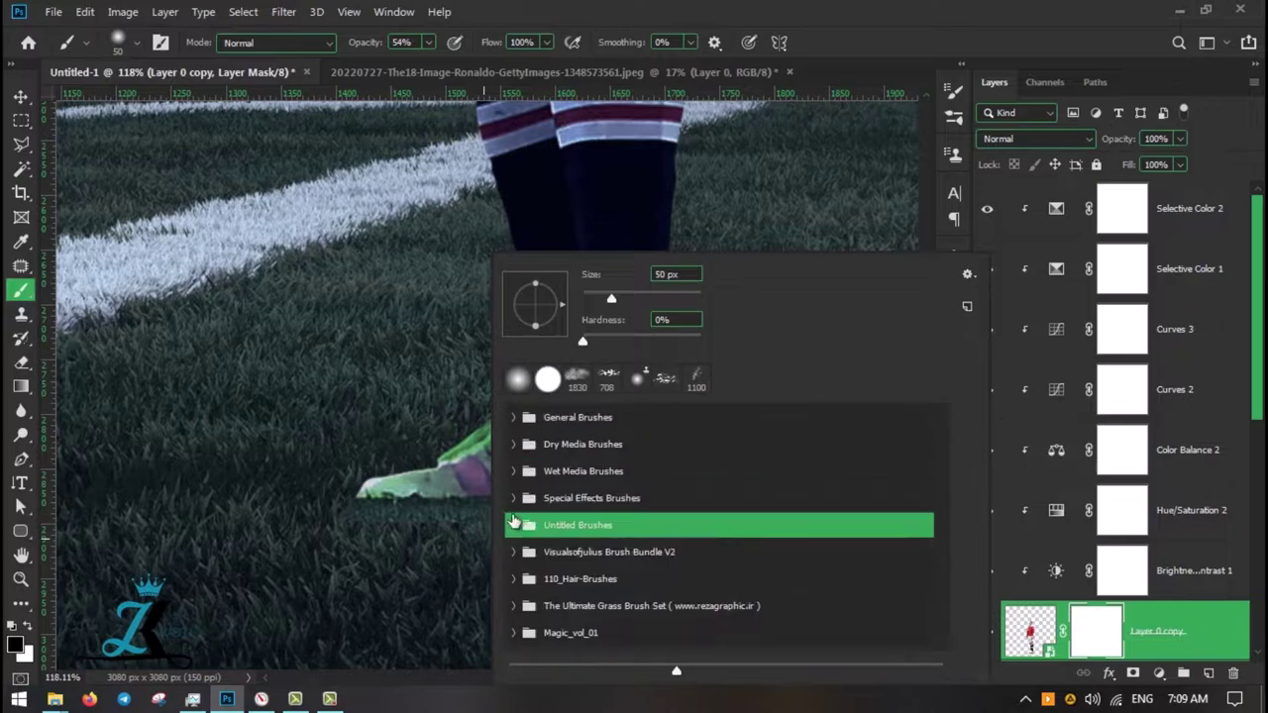
left_click(604, 634)
double_click(614, 604)
scroll(315, 525, "up", 2)
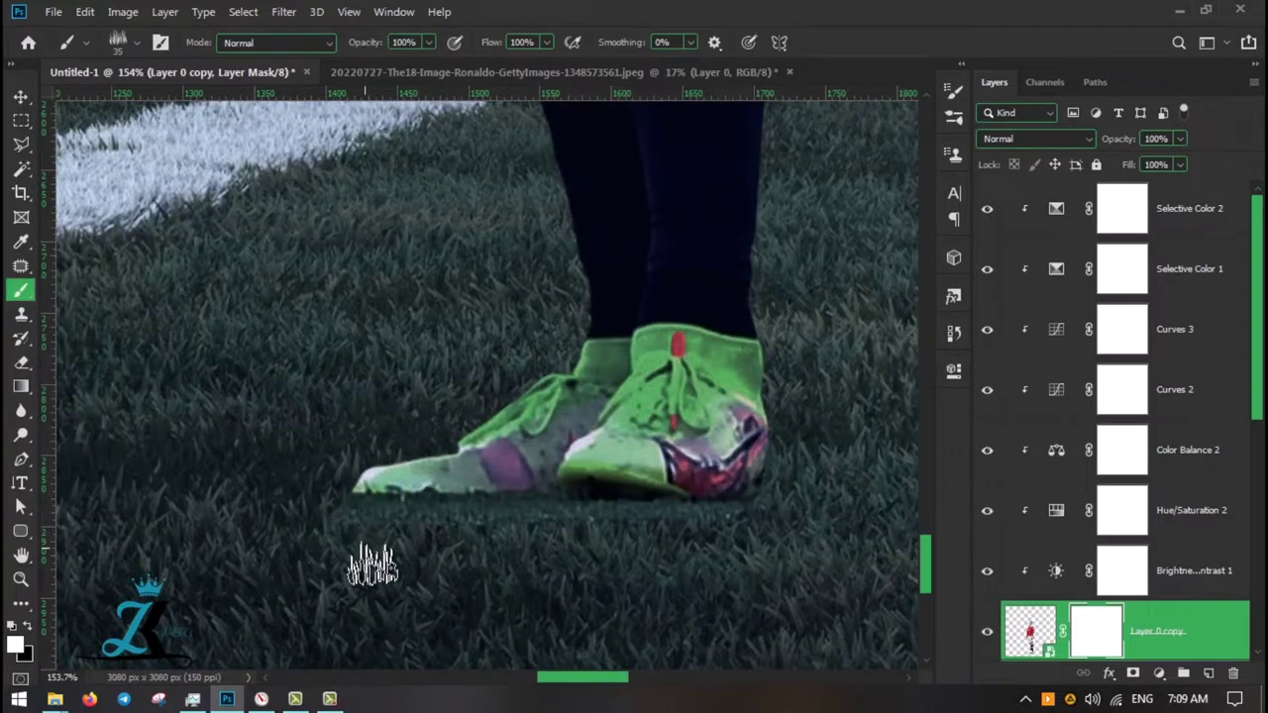
Switch to another grass tip at 50 px, mask the boots, and duplicate the player layer
scroll(604, 555, "down", 1)
scroll(654, 546, "down", 1)
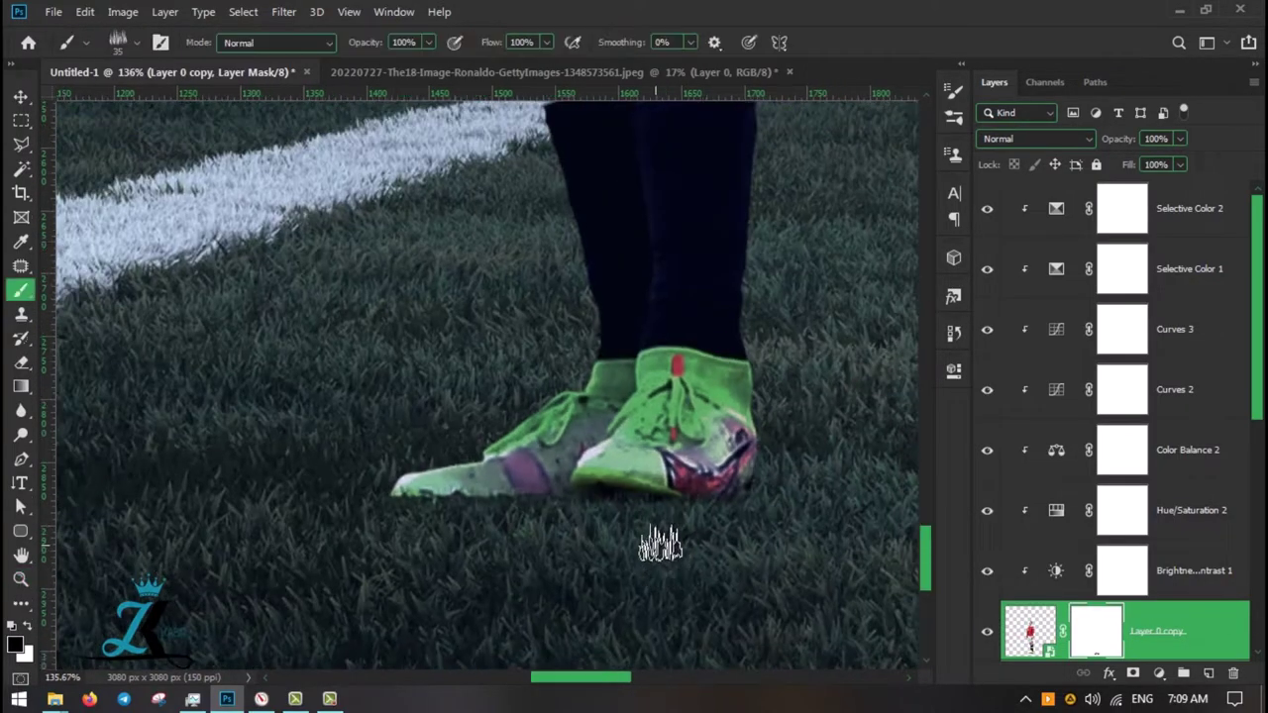
right_click(733, 519)
scroll(849, 555, "down", 2)
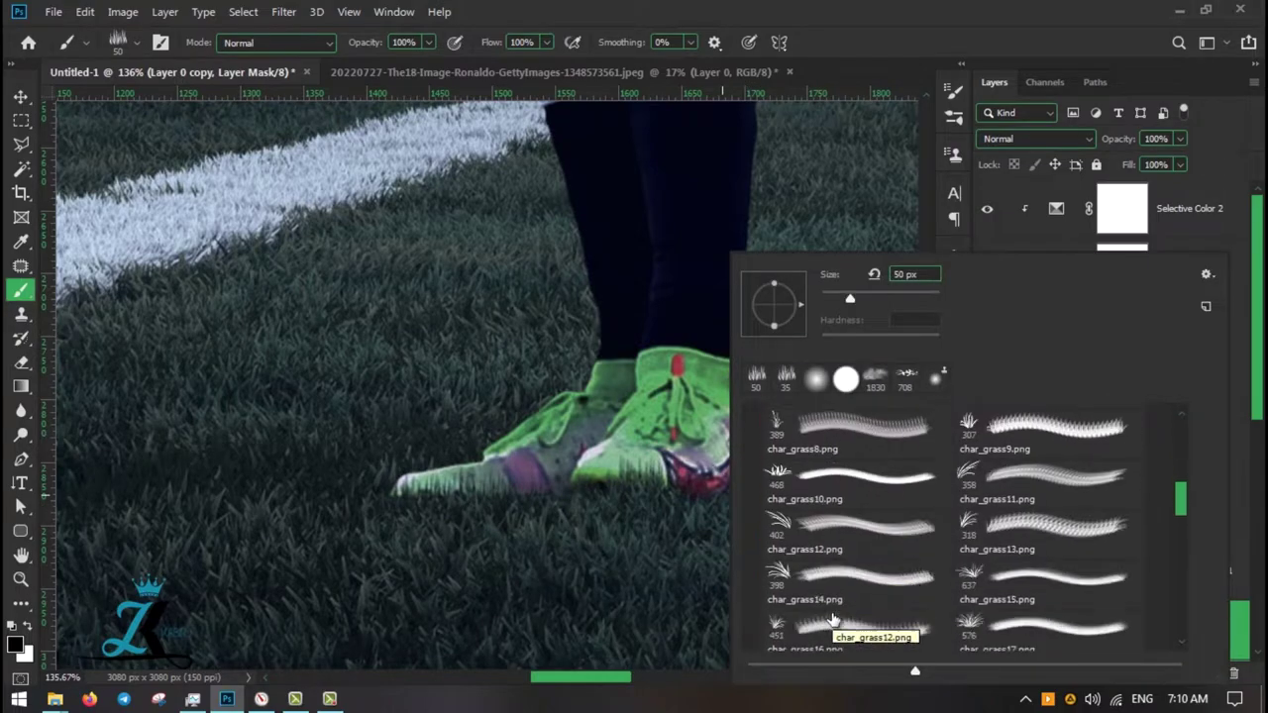
double_click(878, 558)
key("bracketleft")
key("bracketleft")
key("bracketleft")
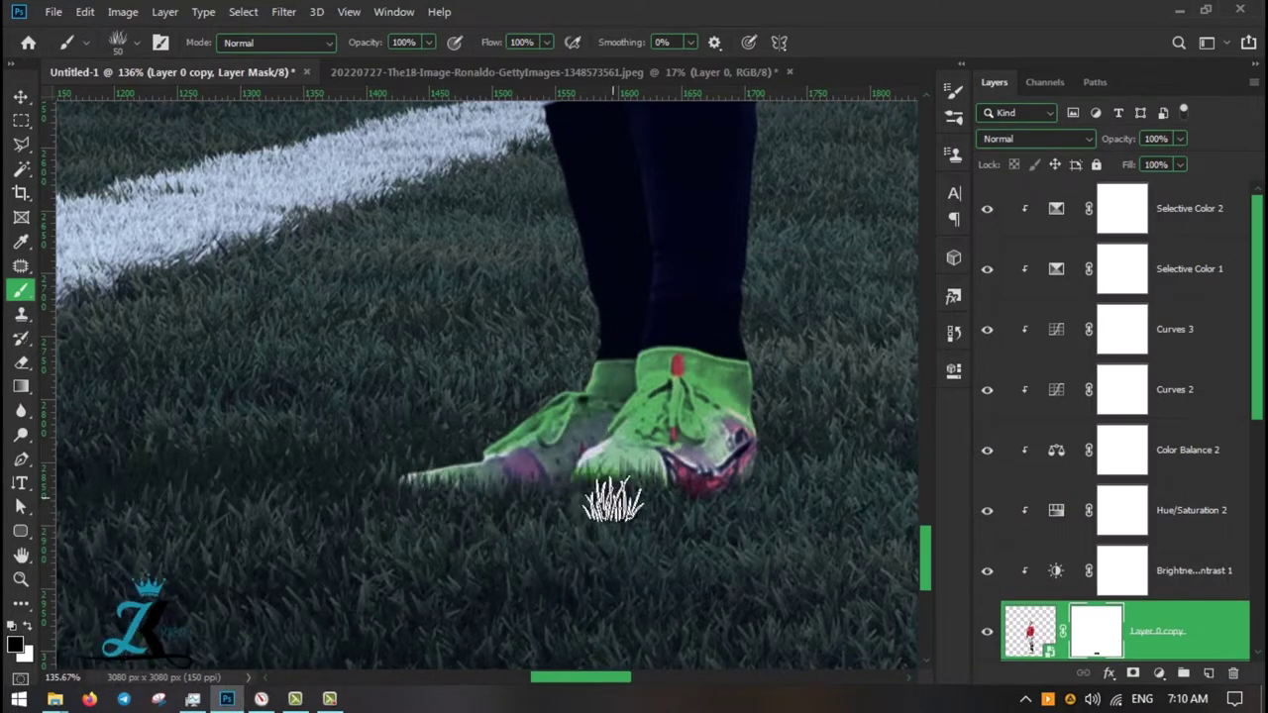
scroll(602, 458, "down", 1)
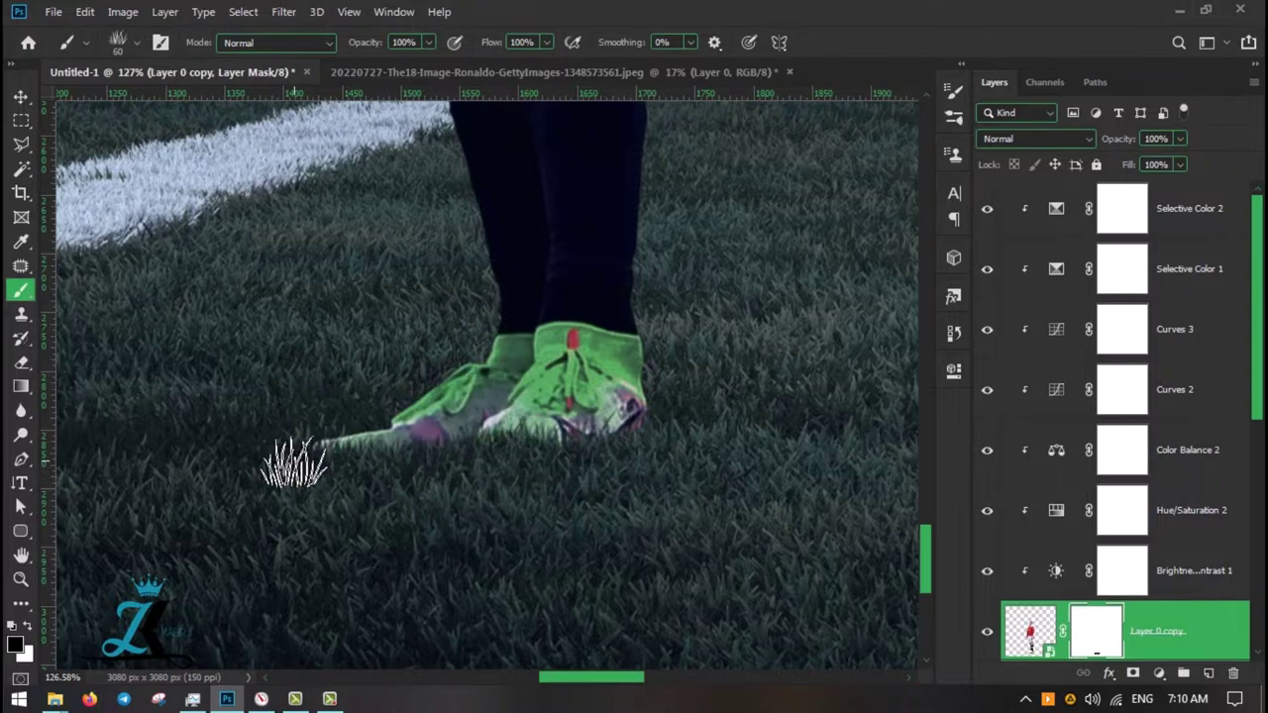
key("ctrl+0")
key("ctrl+j")
Delete the copy's mask and rotate the player copy to lie flat on the pitch
right_click(1097, 565)
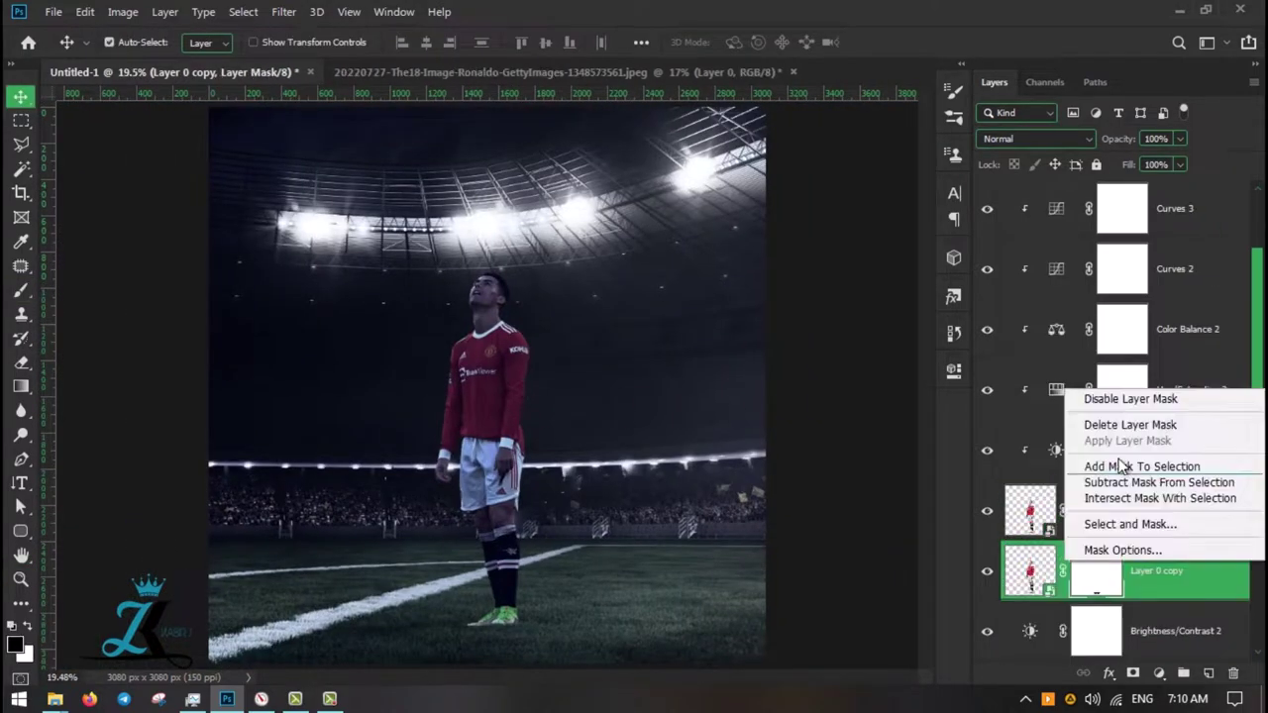
left_click(1115, 425)
key("ctrl+t")
left_click_drag(586, 467, 731, 578)
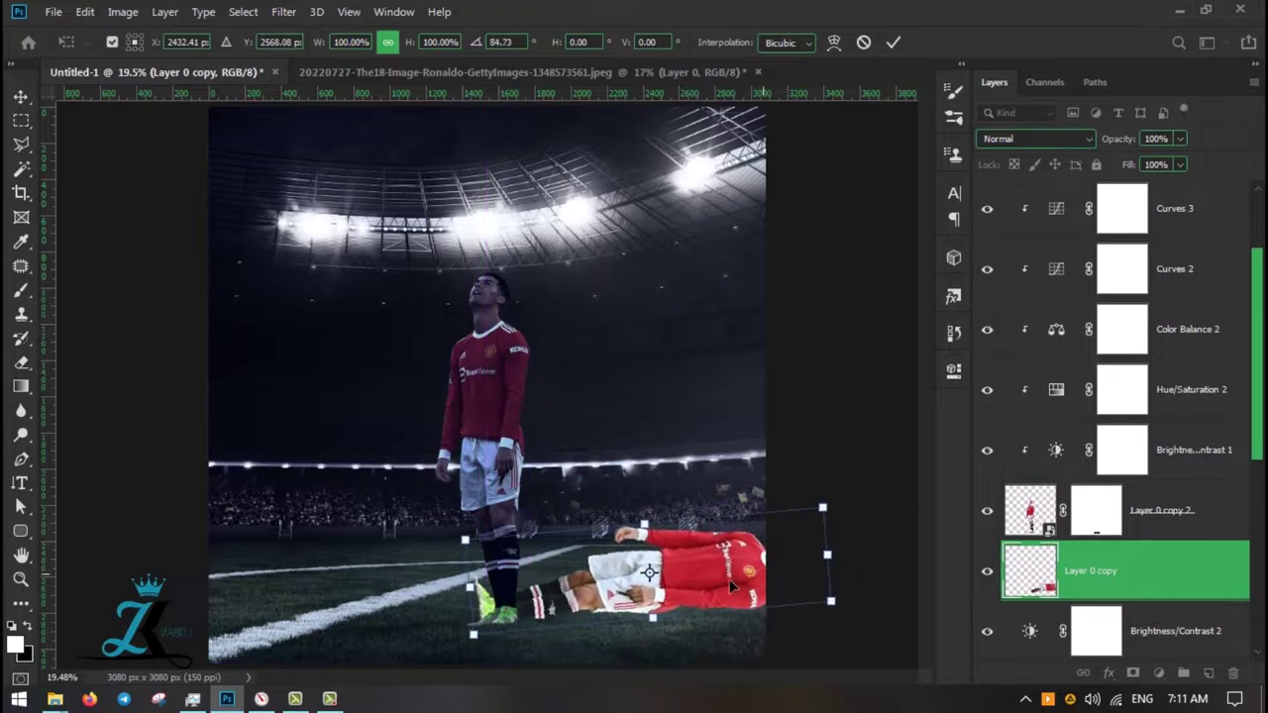
key("Return")
Unclip Layer 0 copy and bring up the options for Color Fill 2
scroll(600, 522, "up", 3)
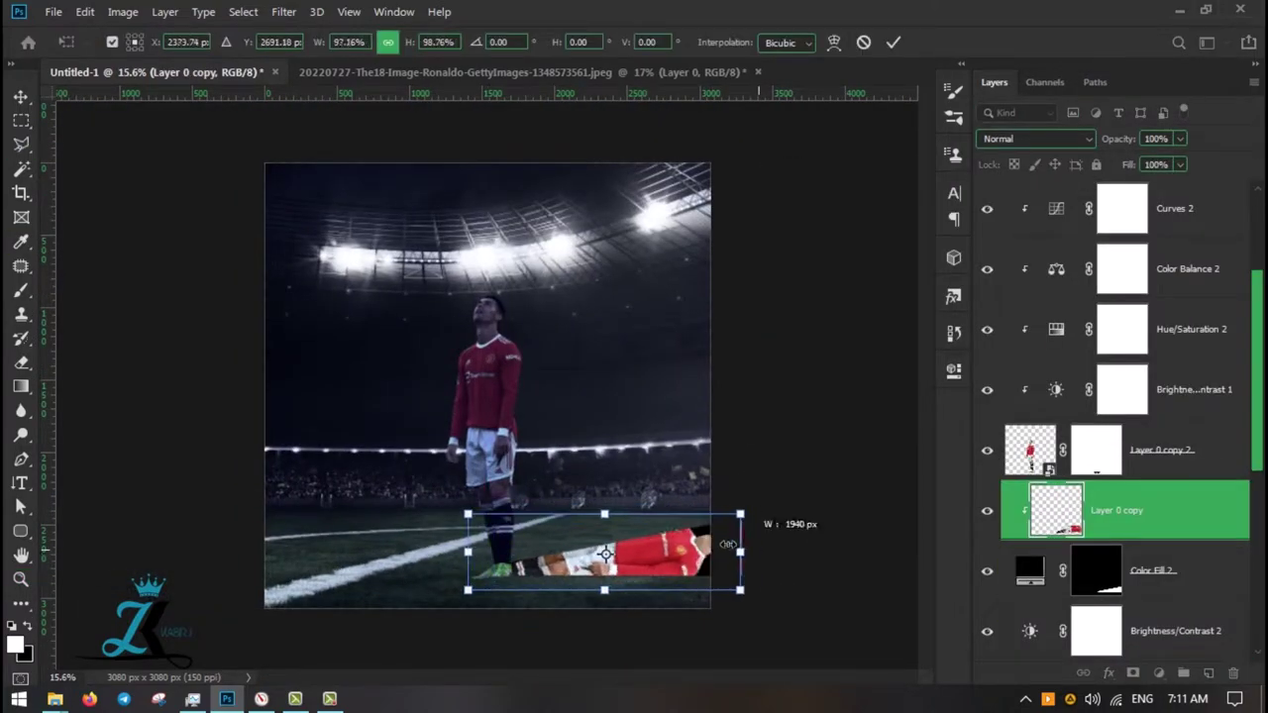
left_click(1004, 540, "alt")
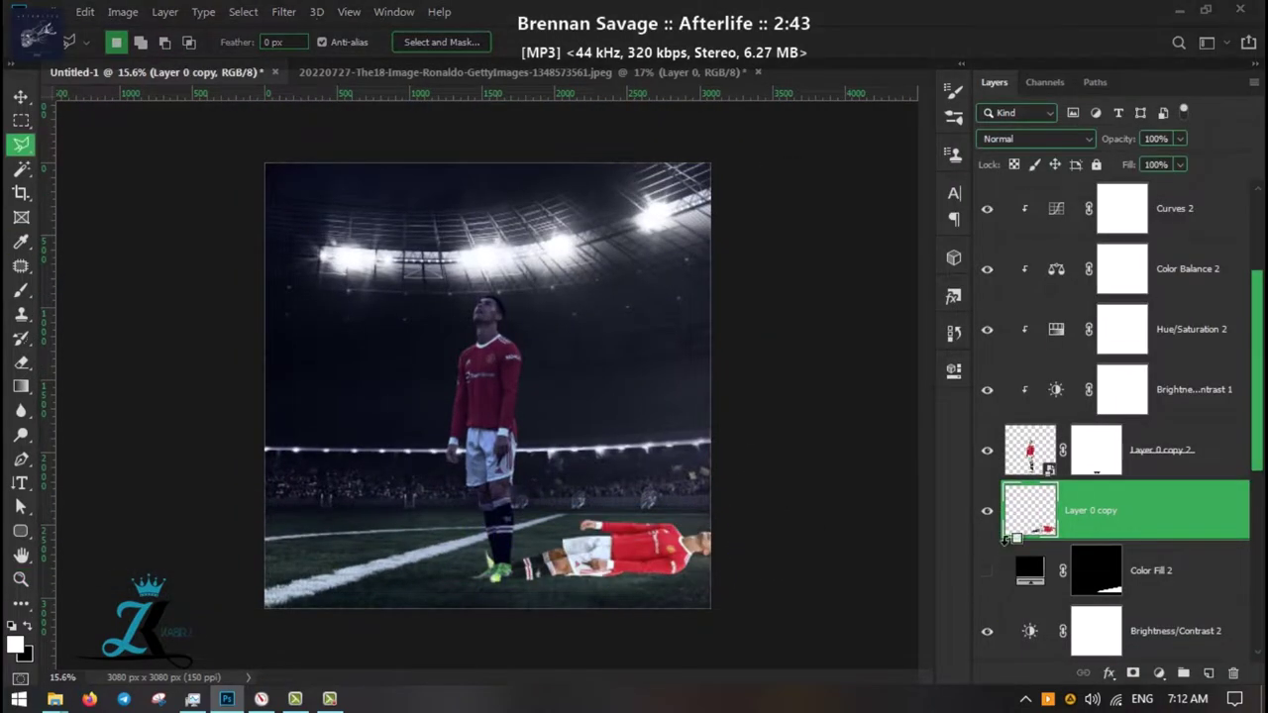
right_click(1096, 571)
Delete Color Fill 2 and apply a Gaussian Blur to the lying copy
key("Delete")
key("v")
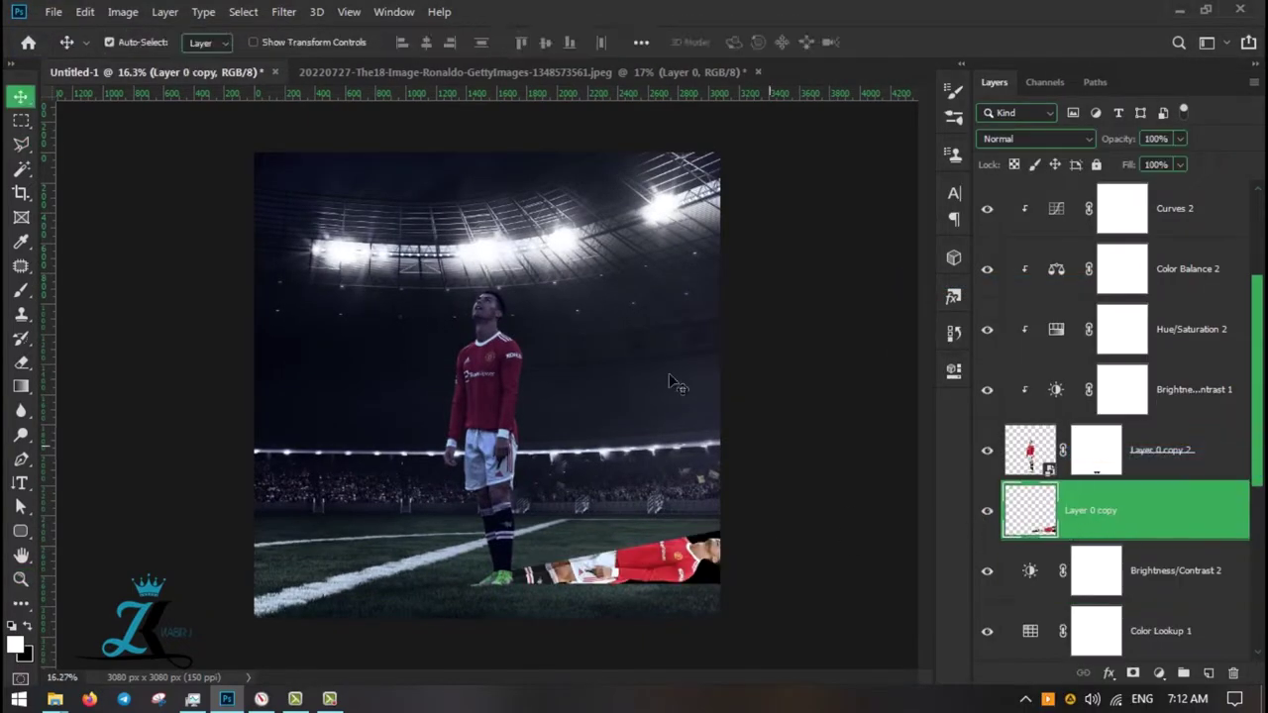
double_click(1169, 510)
key("Escape")
key("ctrl+alt+f")
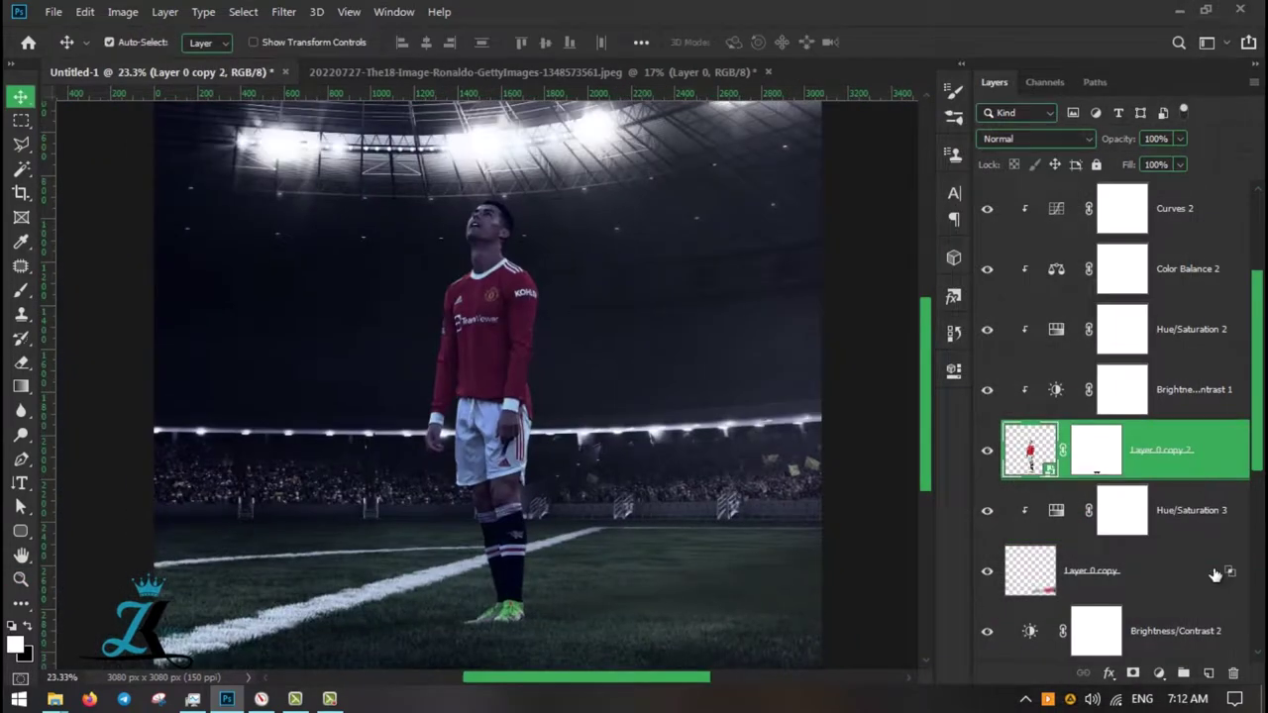
Set the copy's Blend If underlying value to 70 and prepare its mask for the gradient fade
double_click(1217, 574)
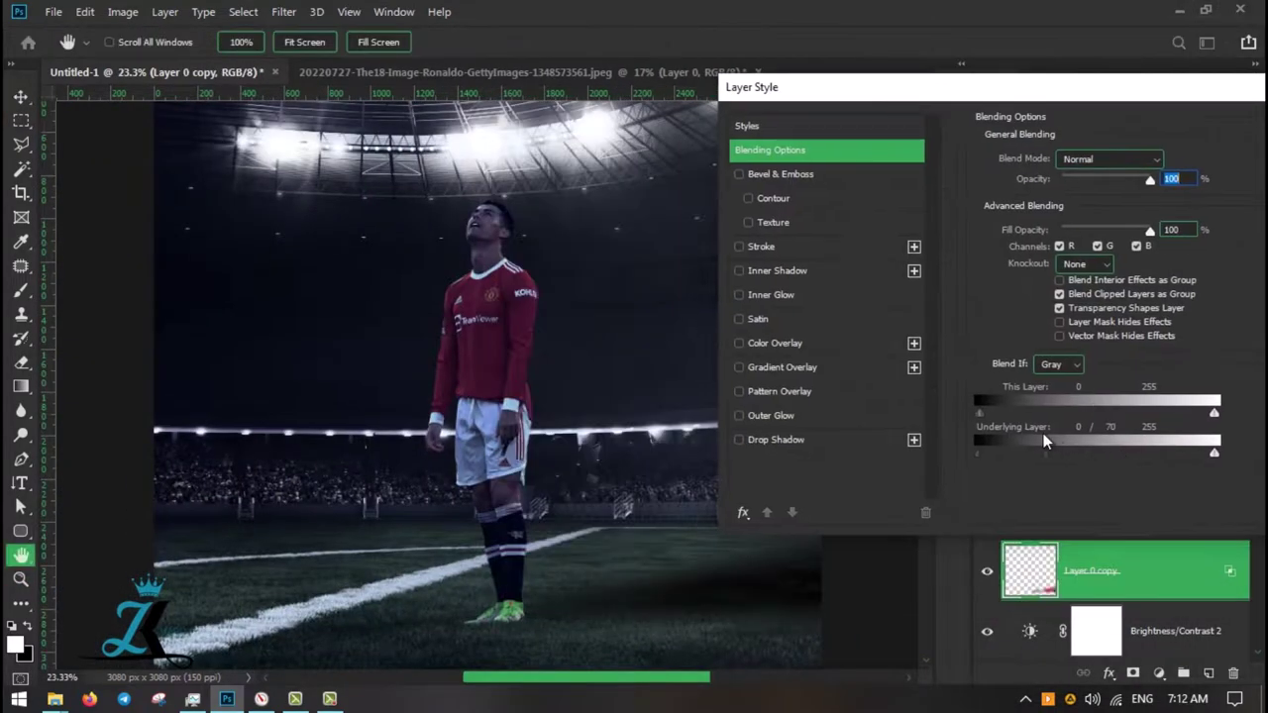
key("Return")
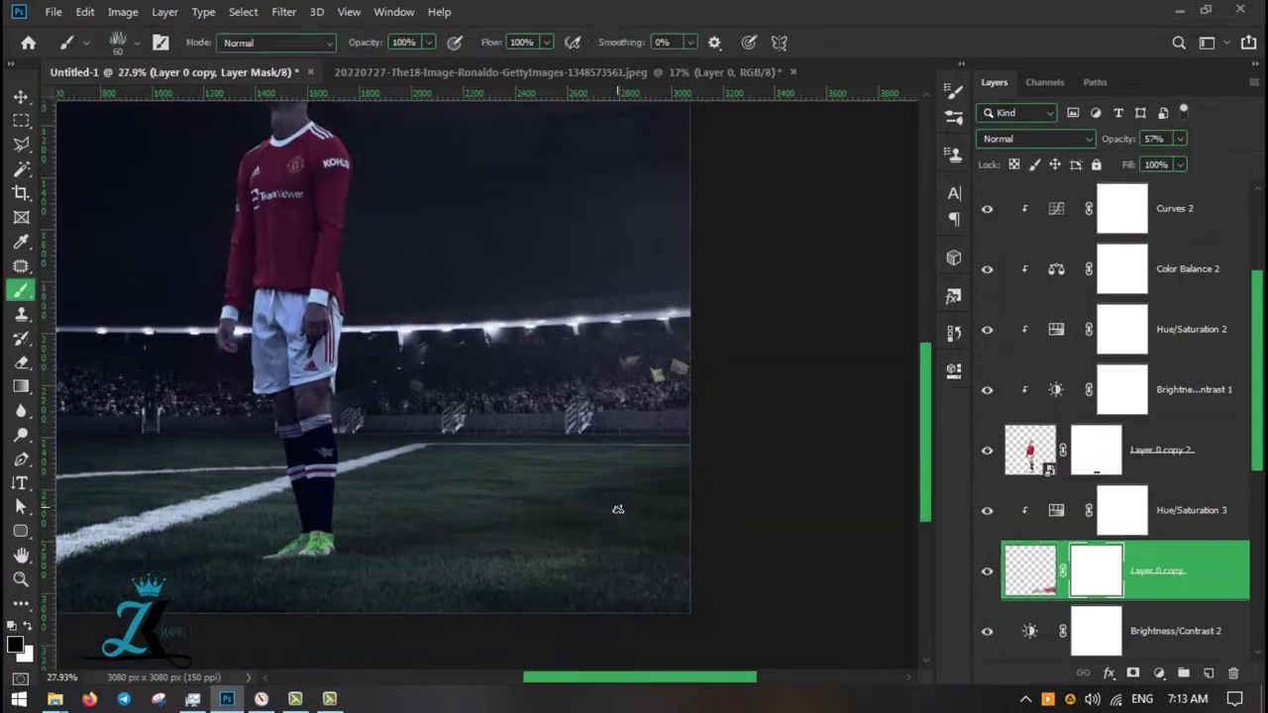
key("ctrl+z")
key("ctrl+0")
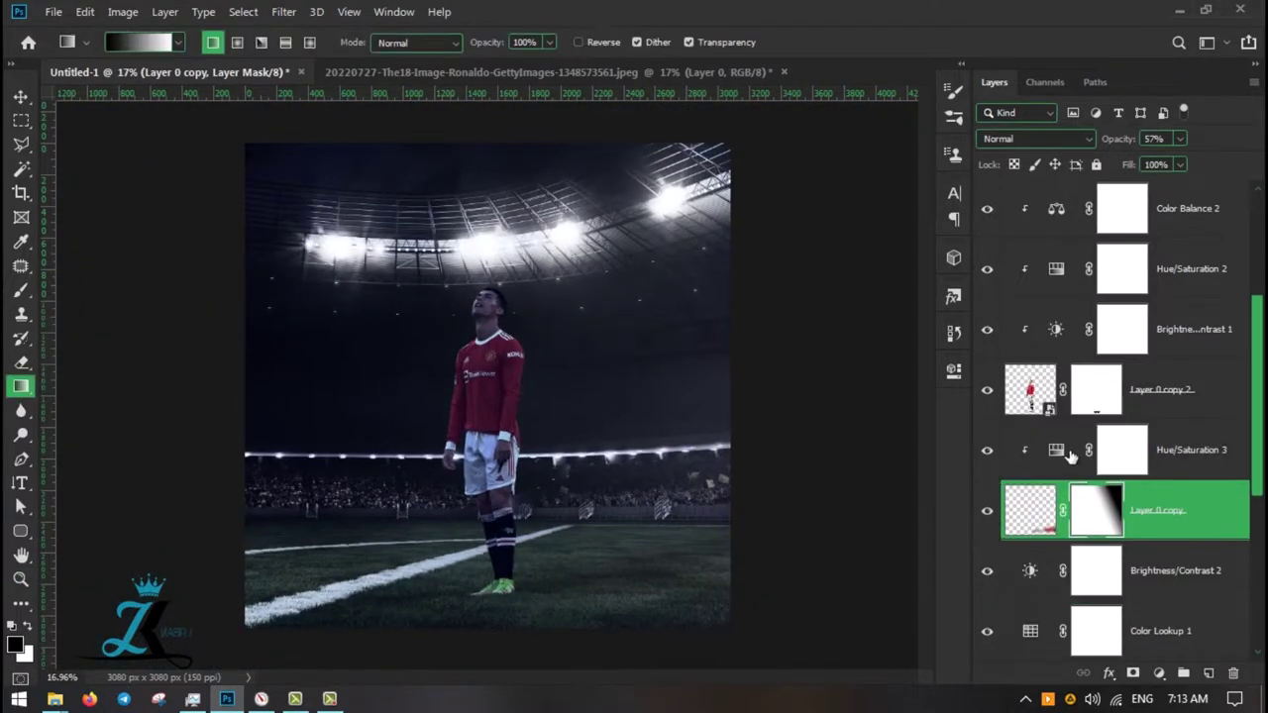
scroll(1183, 509, "up", 3)
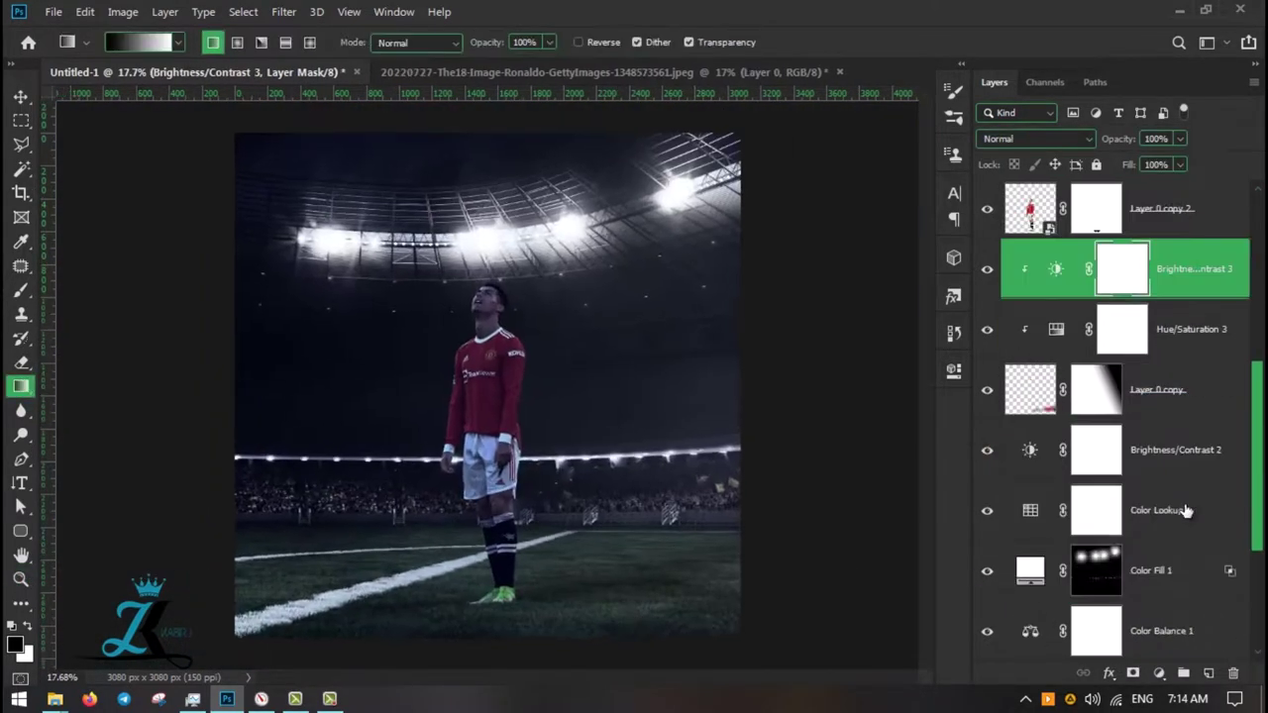
scroll(1074, 472, "up", 3)
Add a white Solid Color fill layer with an inverted black mask
left_click(1189, 209)
left_click(1159, 672)
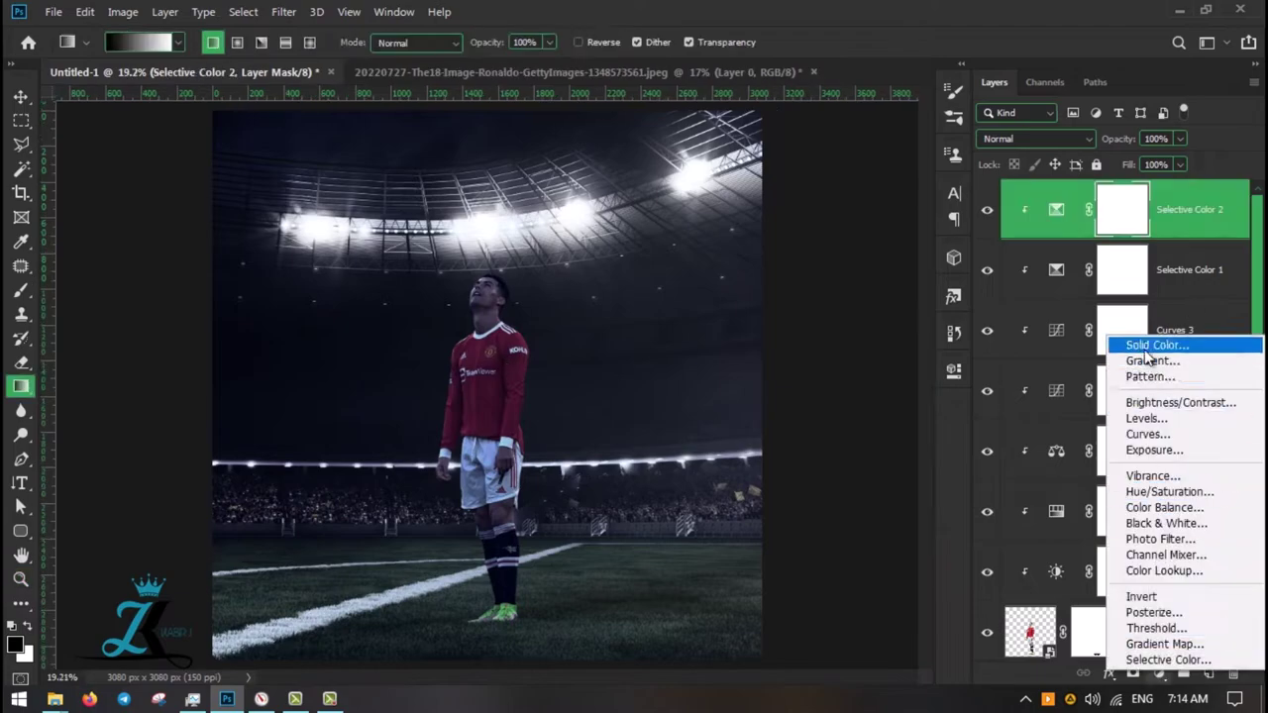
left_click(1146, 343)
key("ctrl+i")
key("b")
Paint white rim light along the player's head, neck, shoulders, arms and shorts edges
scroll(487, 302, "up", 5)
scroll(523, 354, "up", 5)
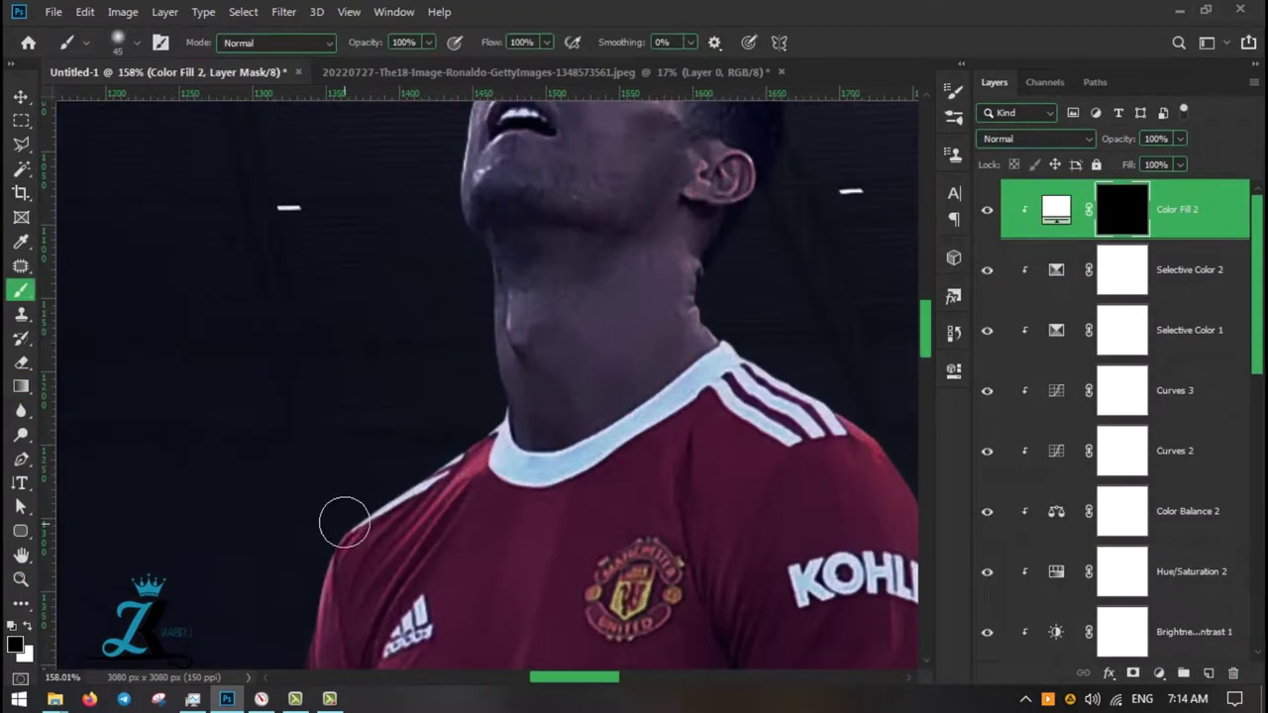
scroll(609, 431, "up", 3)
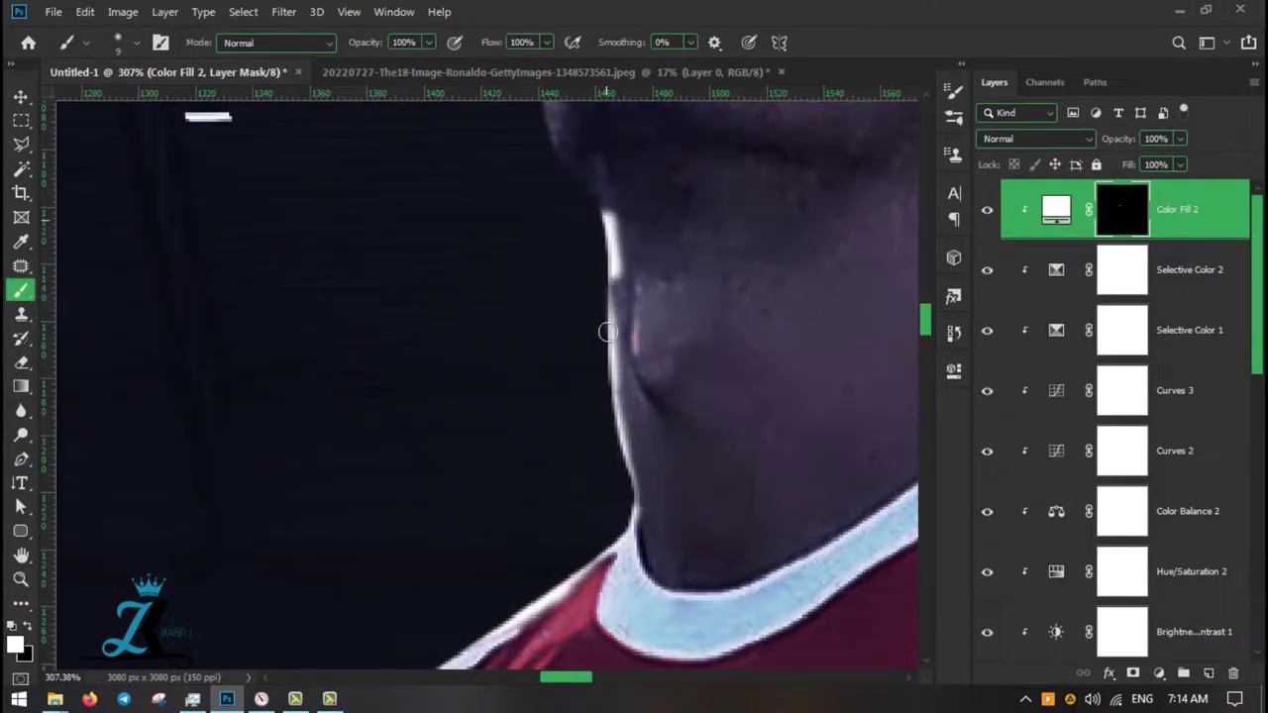
scroll(607, 332, "up", 8)
scroll(607, 216, "up", 5)
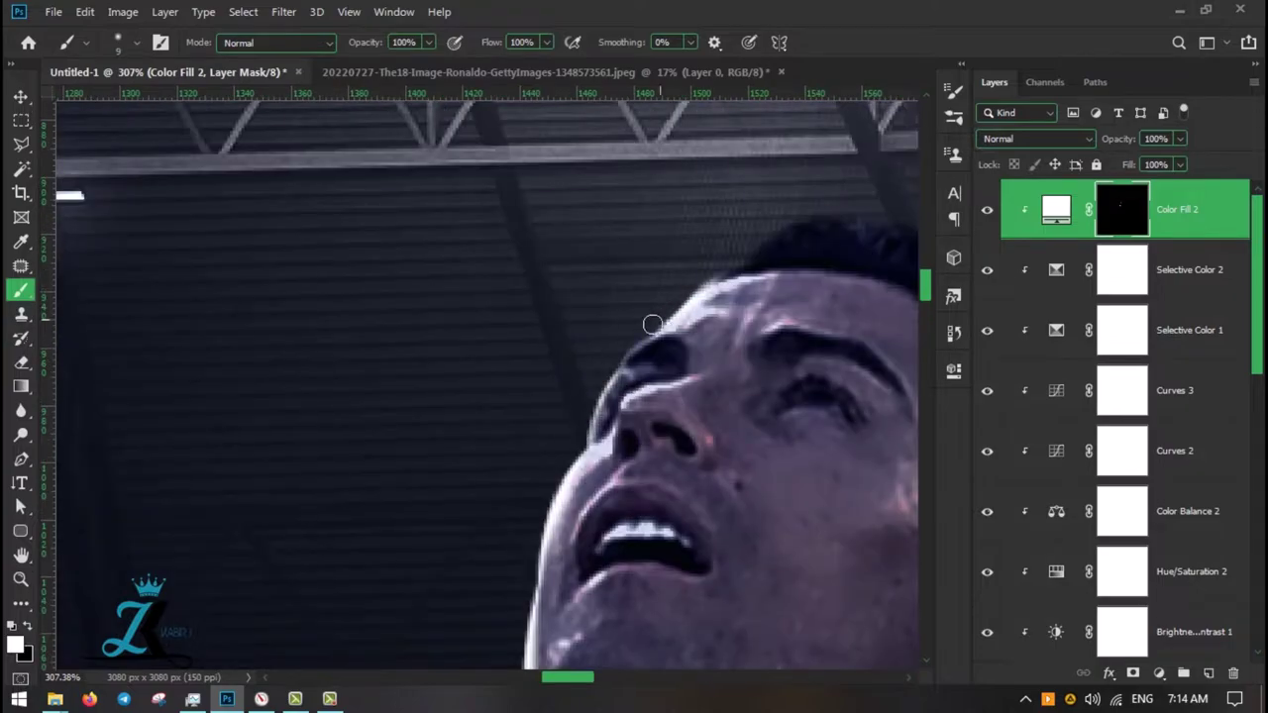
scroll(649, 326, "right", 4)
scroll(645, 453, "right", 5)
scroll(645, 452, "down", 2)
scroll(523, 476, "down", 3)
scroll(488, 556, "down", 3)
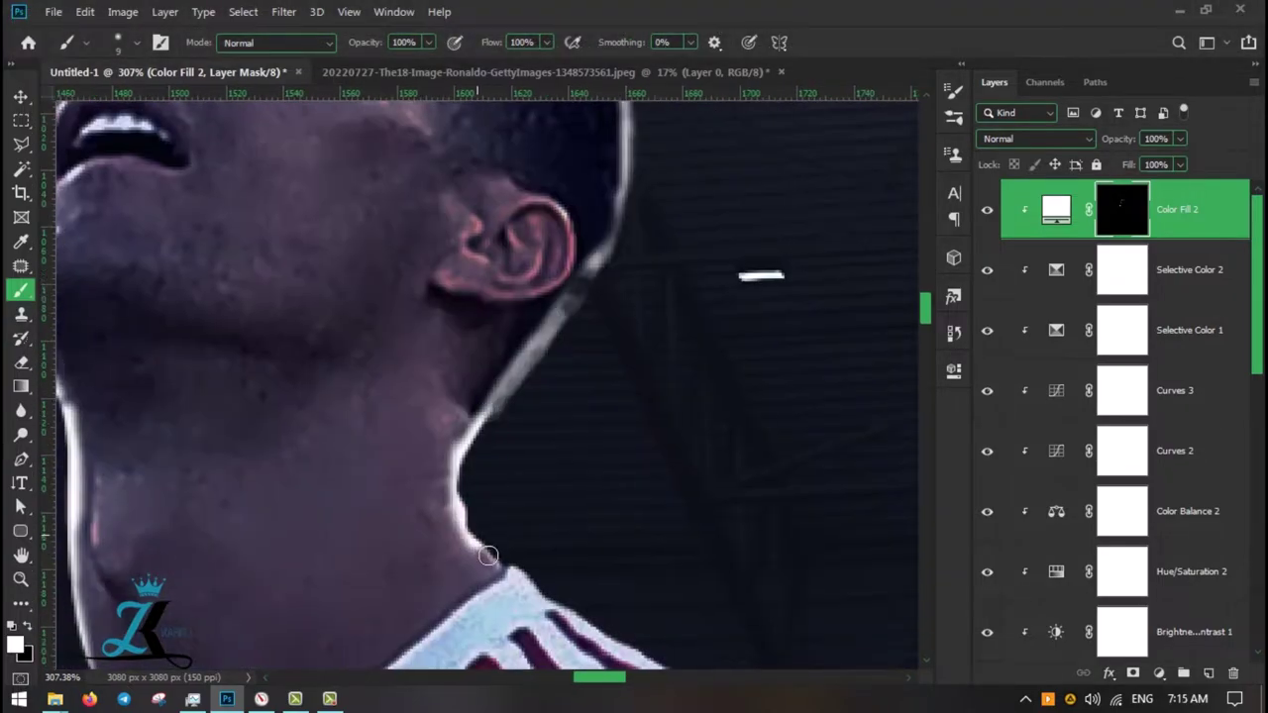
scroll(488, 556, "down", 5)
scroll(575, 353, "down", 4)
scroll(600, 597, "down", 3)
scroll(532, 453, "right", 4)
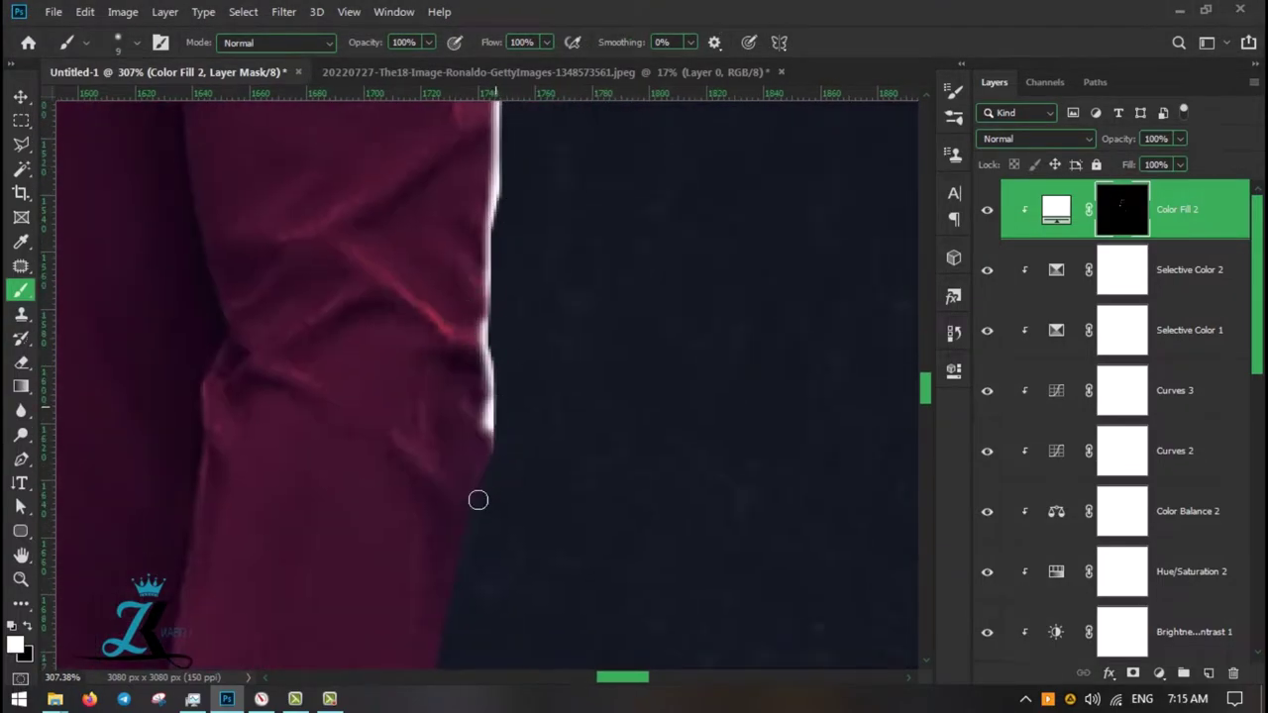
left_click_drag(478, 500, 396, 500)
left_click_drag(682, 258, 773, 258)
scroll(579, 500, "down", 3)
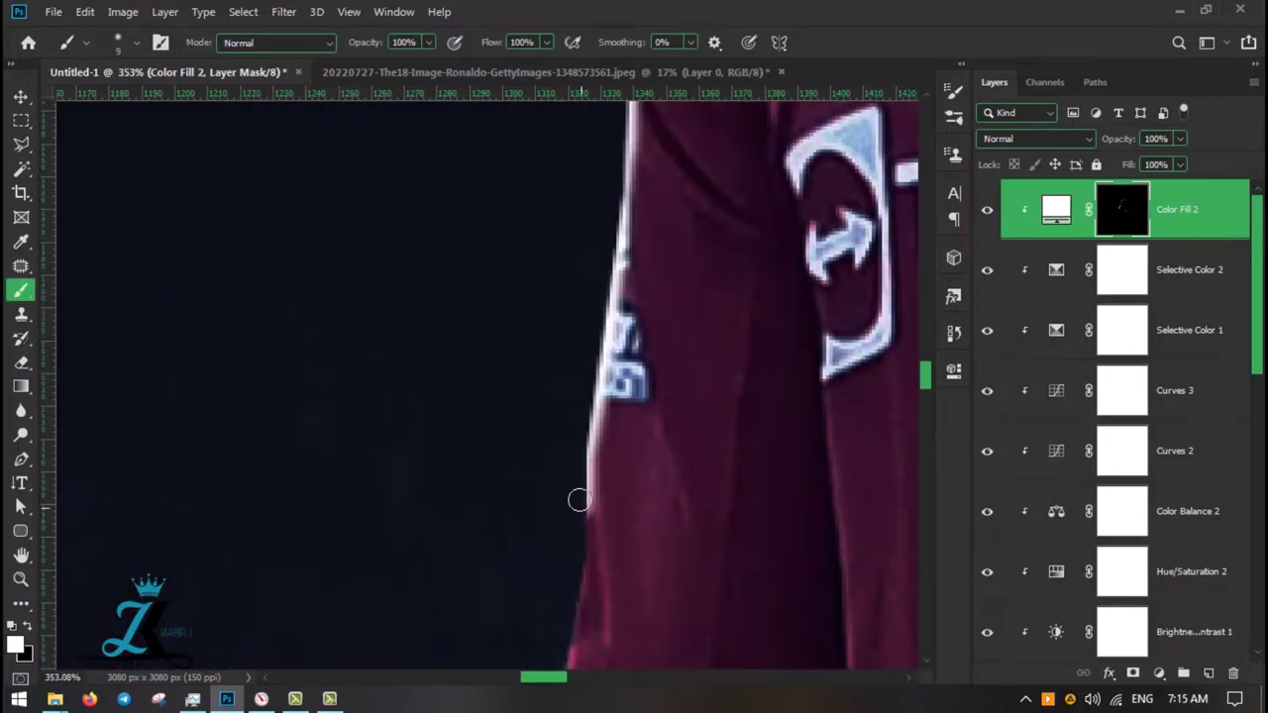
scroll(578, 501, "down", 3)
scroll(589, 482, "down", 3)
scroll(597, 470, "down", 4)
scroll(541, 388, "down", 4)
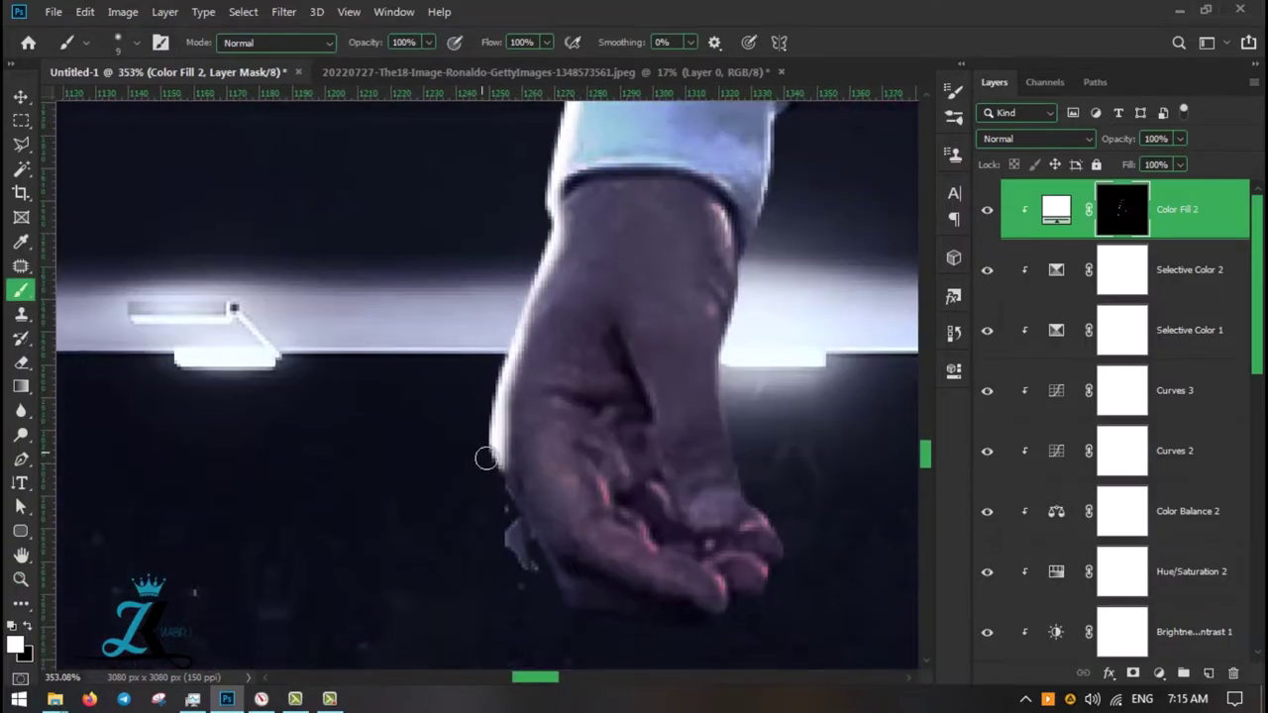
scroll(486, 457, "down", 5)
scroll(554, 495, "up", 5)
scroll(611, 546, "down", 3)
scroll(527, 515, "down", 3)
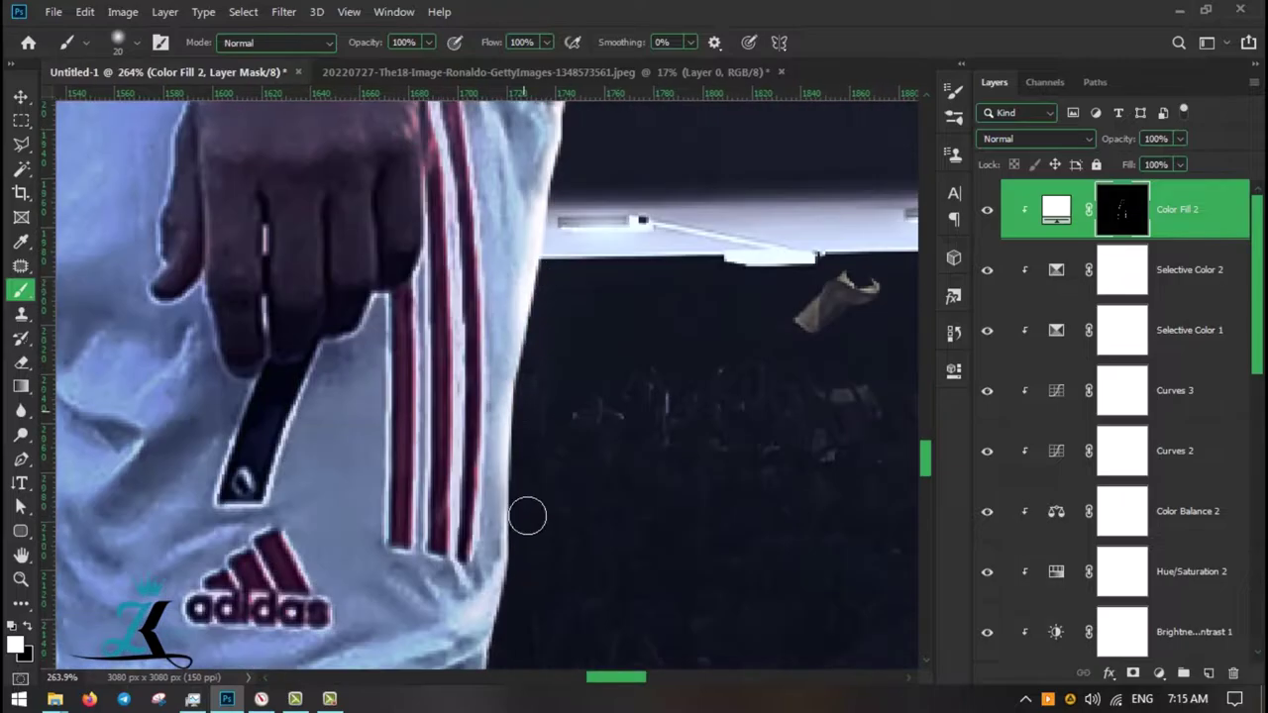
scroll(527, 515, "down", 3)
scroll(495, 433, "down", 3)
scroll(532, 584, "down", 2)
key("z")
mouse_move(555, 361)
left_mouse_down()
mouse_move(398, 362)
mouse_move(546, 472)
left_mouse_up()
Set the fill to Linear Dodge (Add) with Blend If underlying at 43
left_click(1035, 139)
left_click(1019, 308)
double_click(1219, 209)
left_click_drag(812, 443, 854, 448)
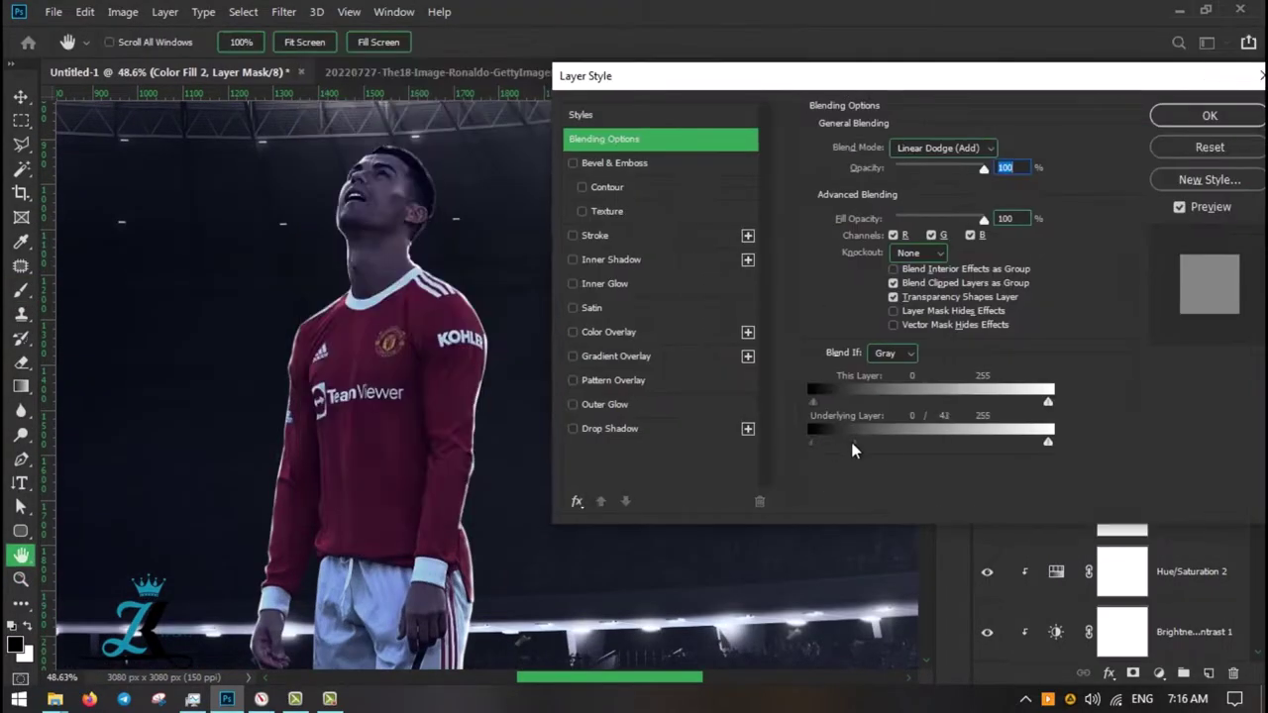
key("Return")
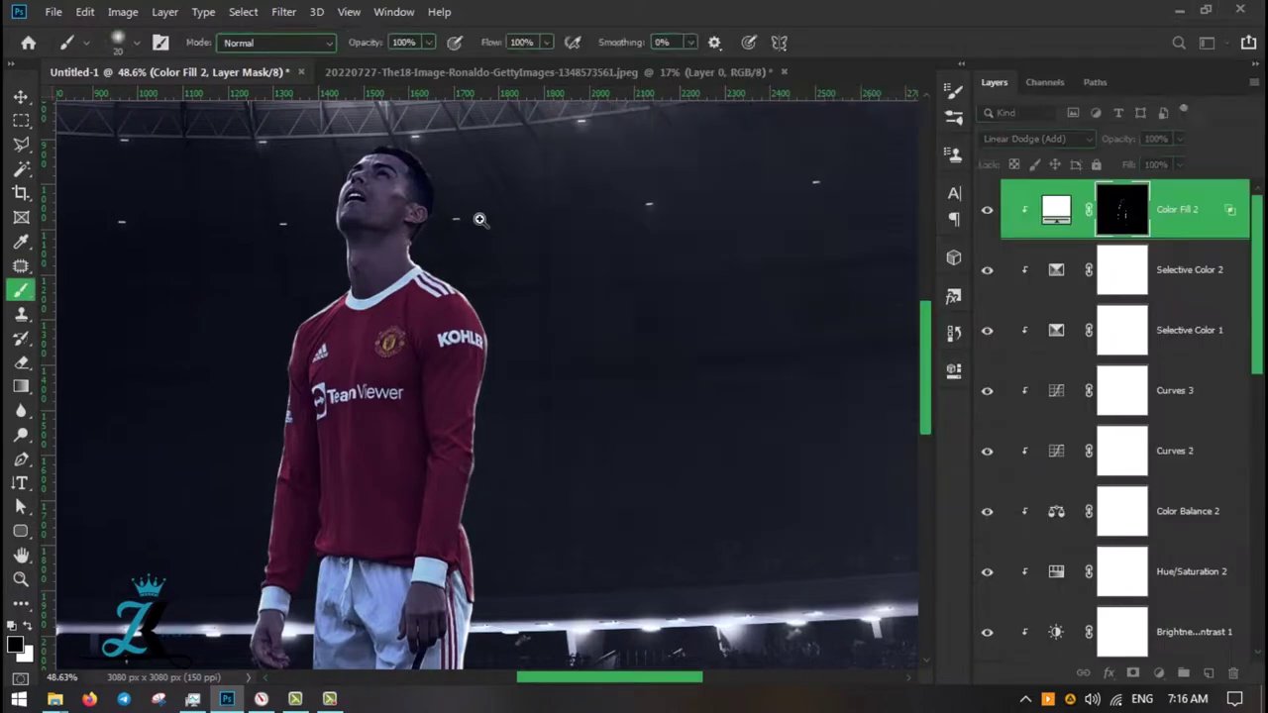
Review the rim light across the player and duplicate the Color Fill 2 layer
scroll(397, 446, "up", 3)
scroll(328, 473, "up", 2)
scroll(431, 479, "up", 3)
scroll(431, 479, "up", 4)
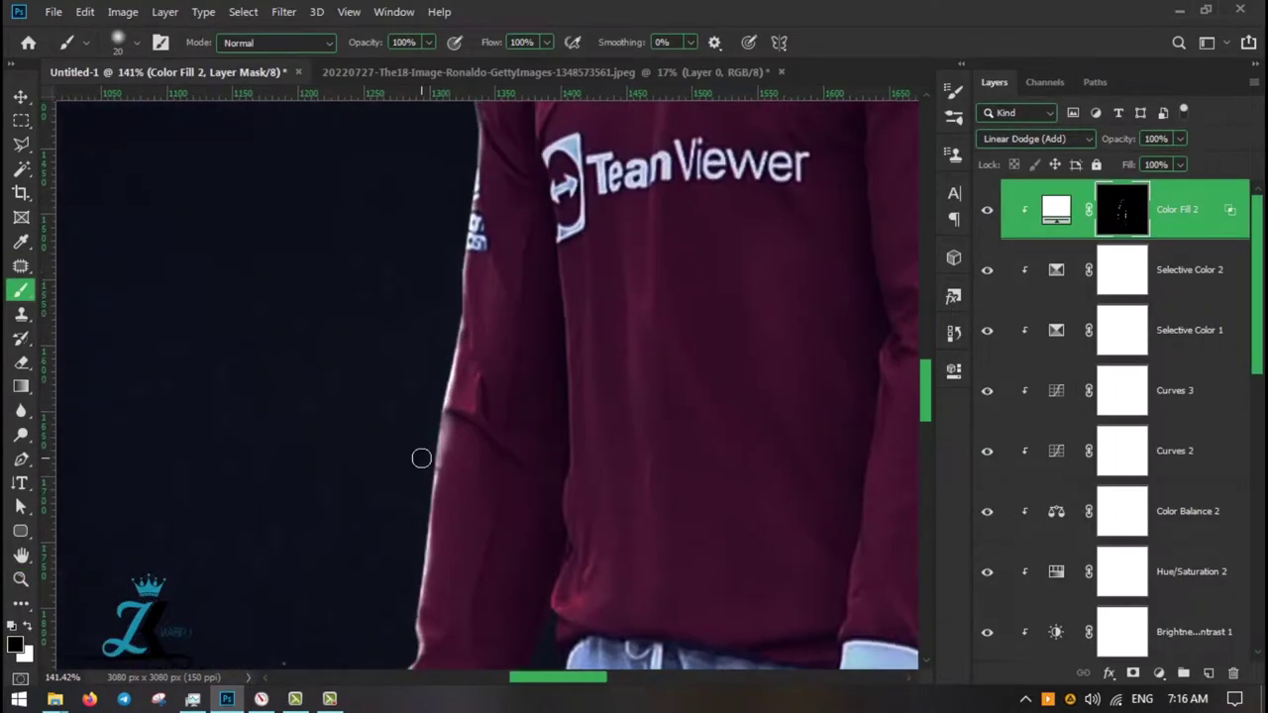
scroll(453, 515, "up", 3)
scroll(467, 397, "up", 3)
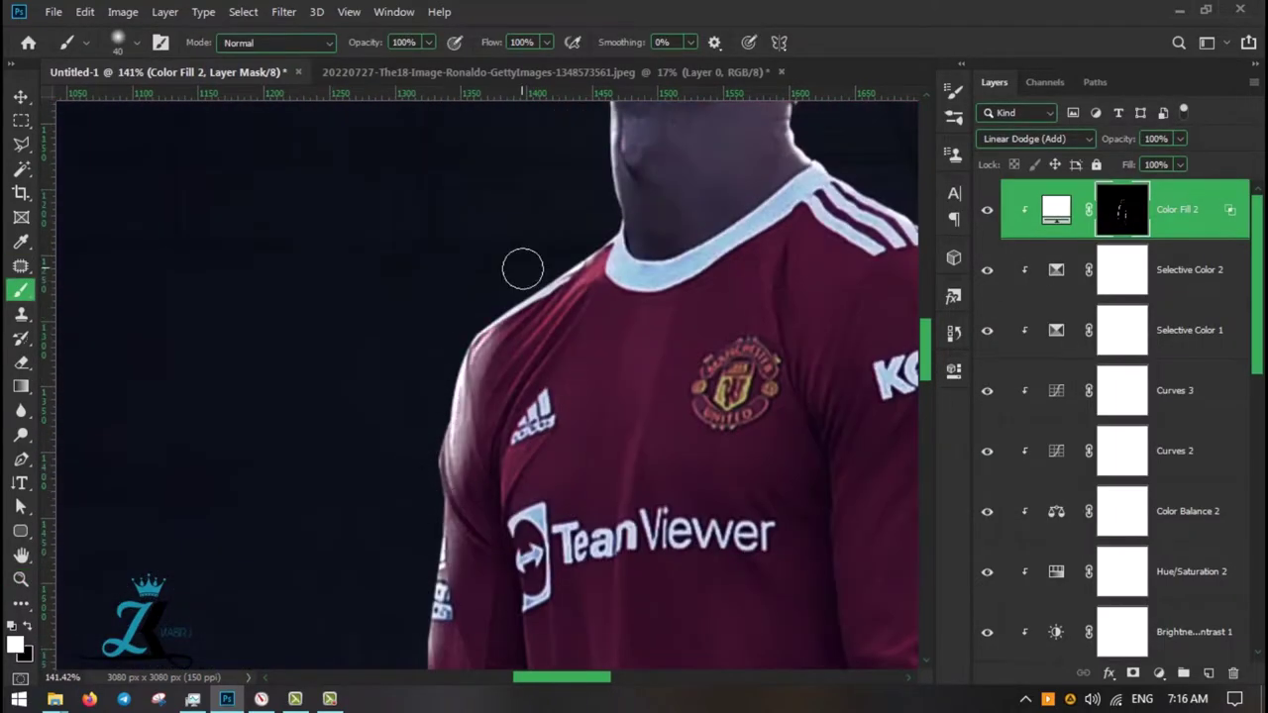
scroll(674, 302, "right", 3)
scroll(594, 297, "down", 5)
scroll(552, 278, "up", 7)
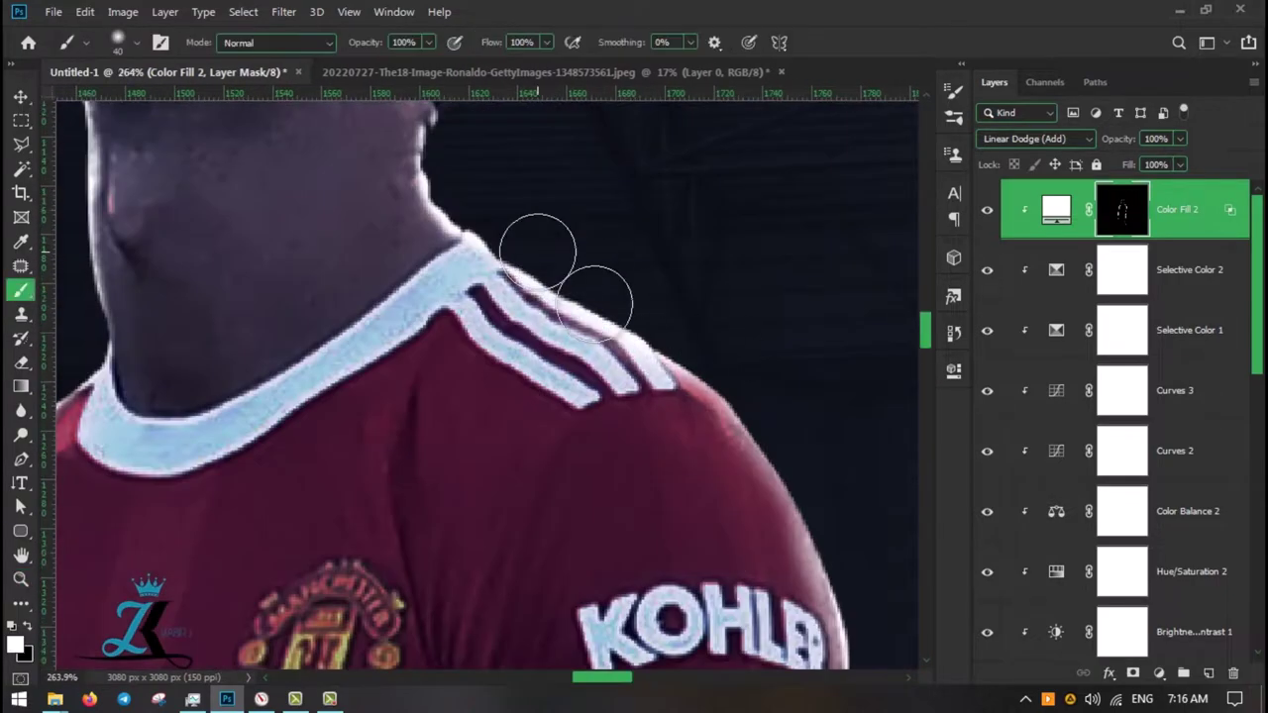
scroll(552, 294, "up", 1)
scroll(555, 282, "up", 3)
scroll(619, 247, "down", 3)
scroll(585, 317, "up", 2)
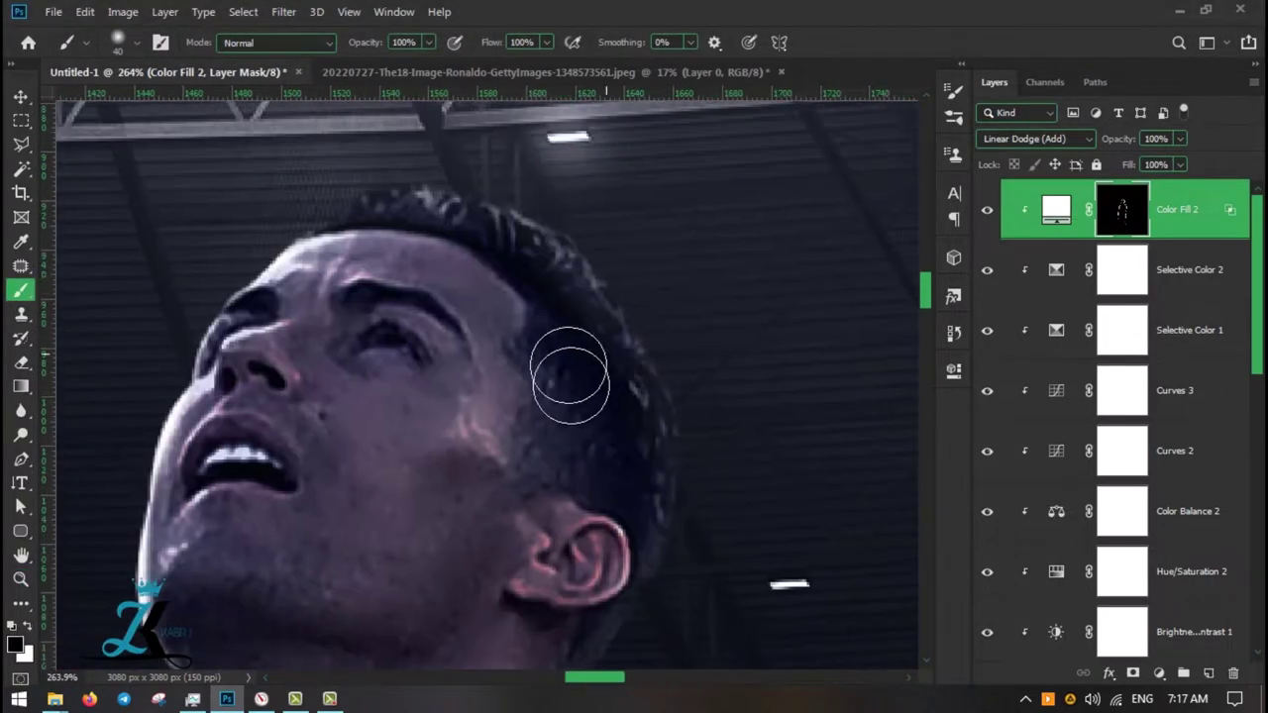
scroll(605, 436, "down", 3)
key("ctrl+j")
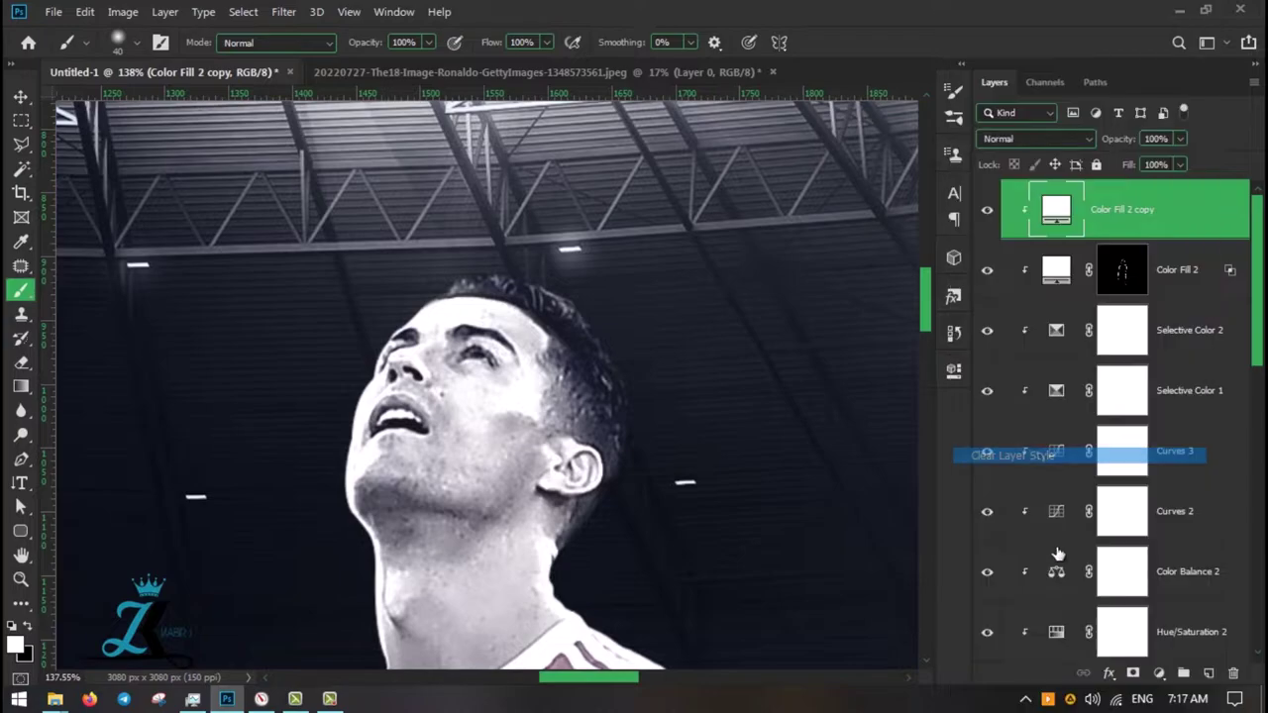
Set the Color Fill 2 layer to Linear Dodge blending through Blending Options
scroll(471, 268, "up", 2)
scroll(670, 522, "down", 2)
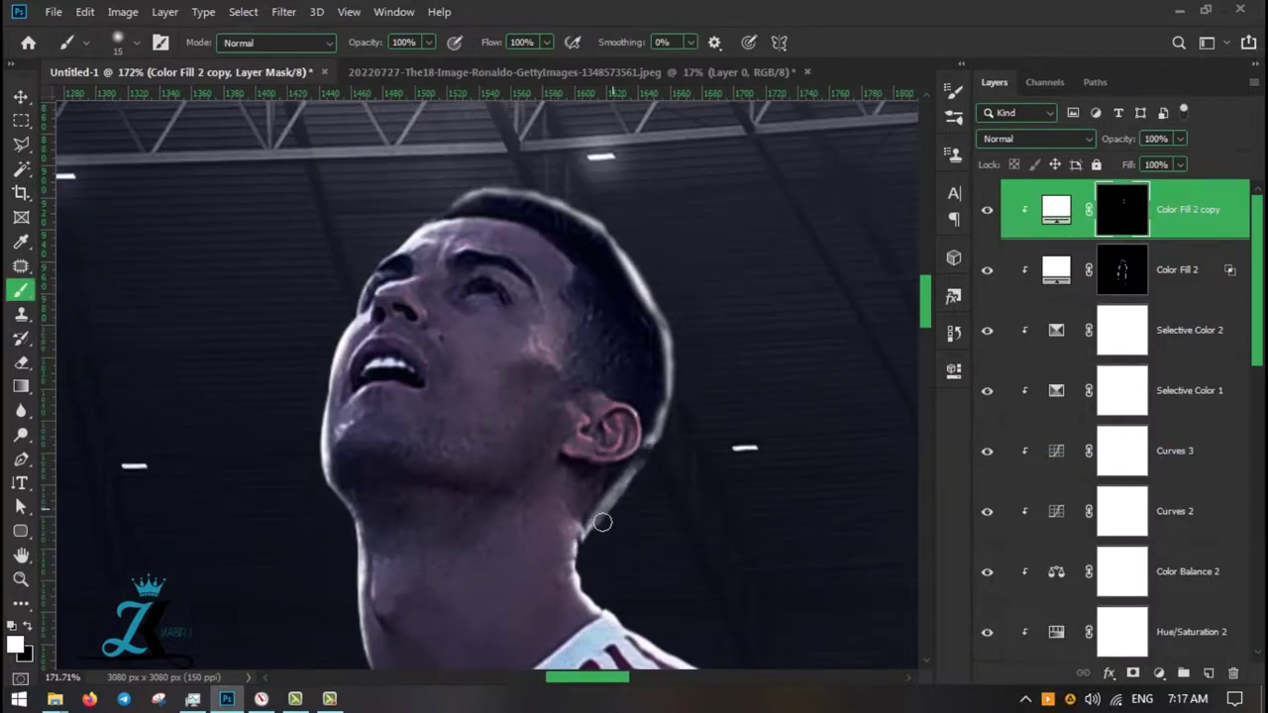
scroll(430, 241, "down", 2)
scroll(430, 241, "down", 2)
right_click(1040, 210)
left_click(1090, 227)
key("Return")
scroll(574, 444, "up", 6)
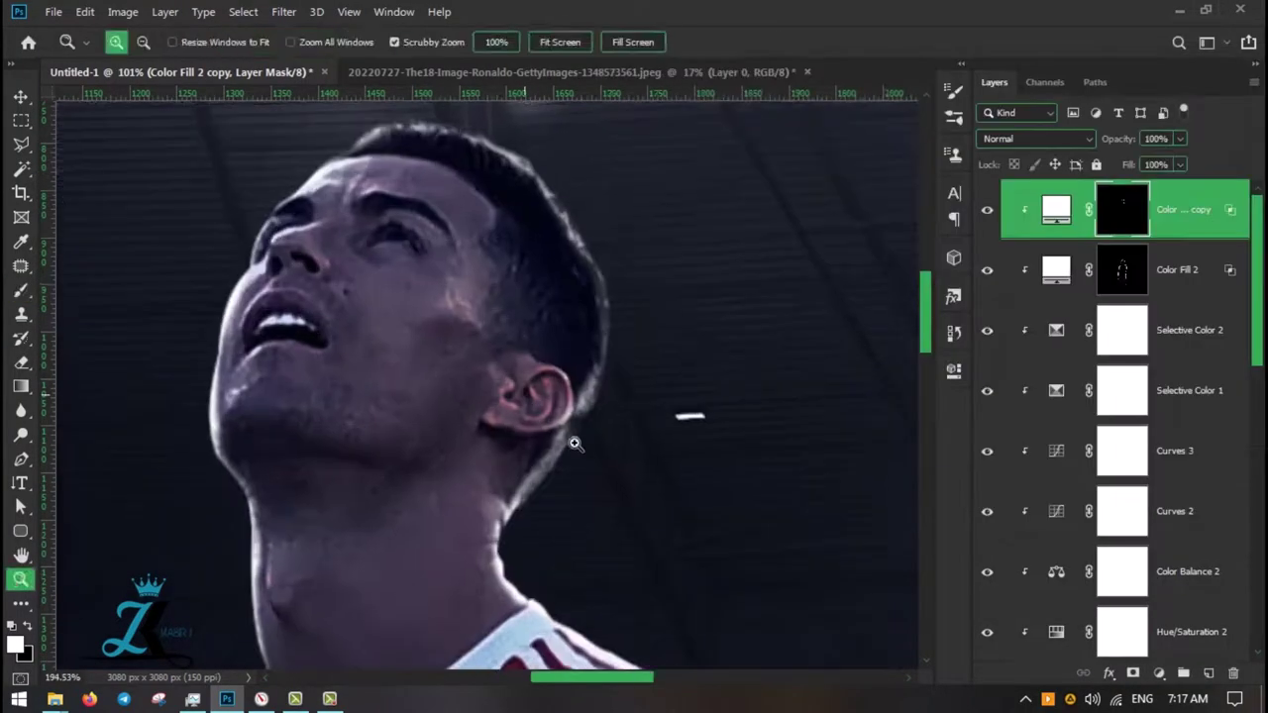
scroll(505, 484, "up", 3)
Duplicate Color Fill 2 and set the copy's blending to Screen
left_click(1001, 288)
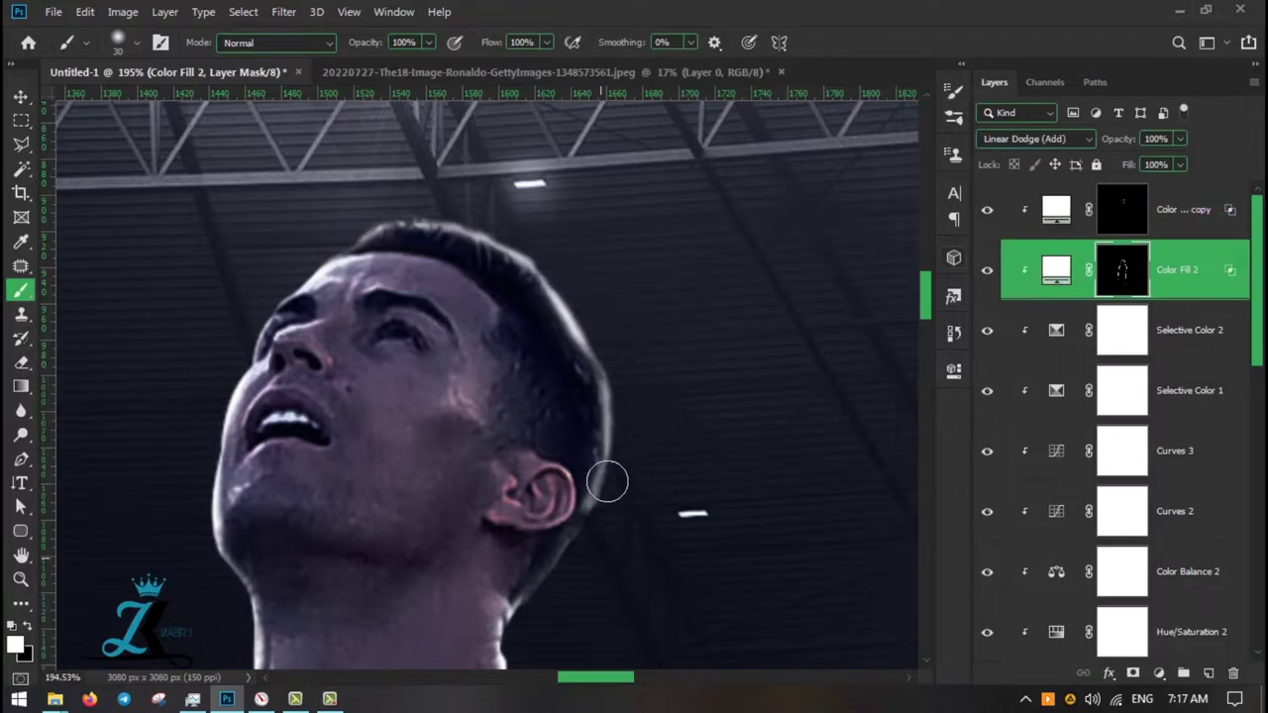
scroll(620, 509, "down", 3)
scroll(529, 472, "up", 6)
key("ctrl+j")
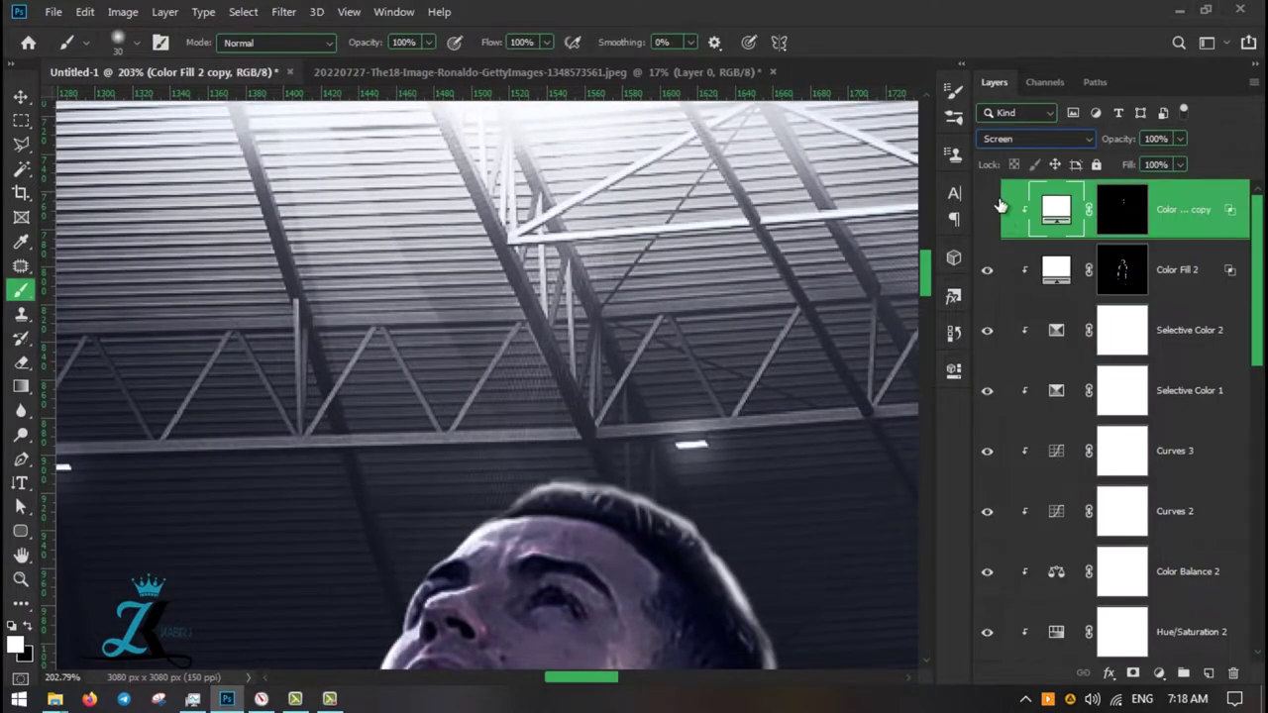
scroll(495, 396, "down", 2, "alt")
double_click(1039, 213)
key("Return")
scroll(634, 396, "down", 3, "alt")
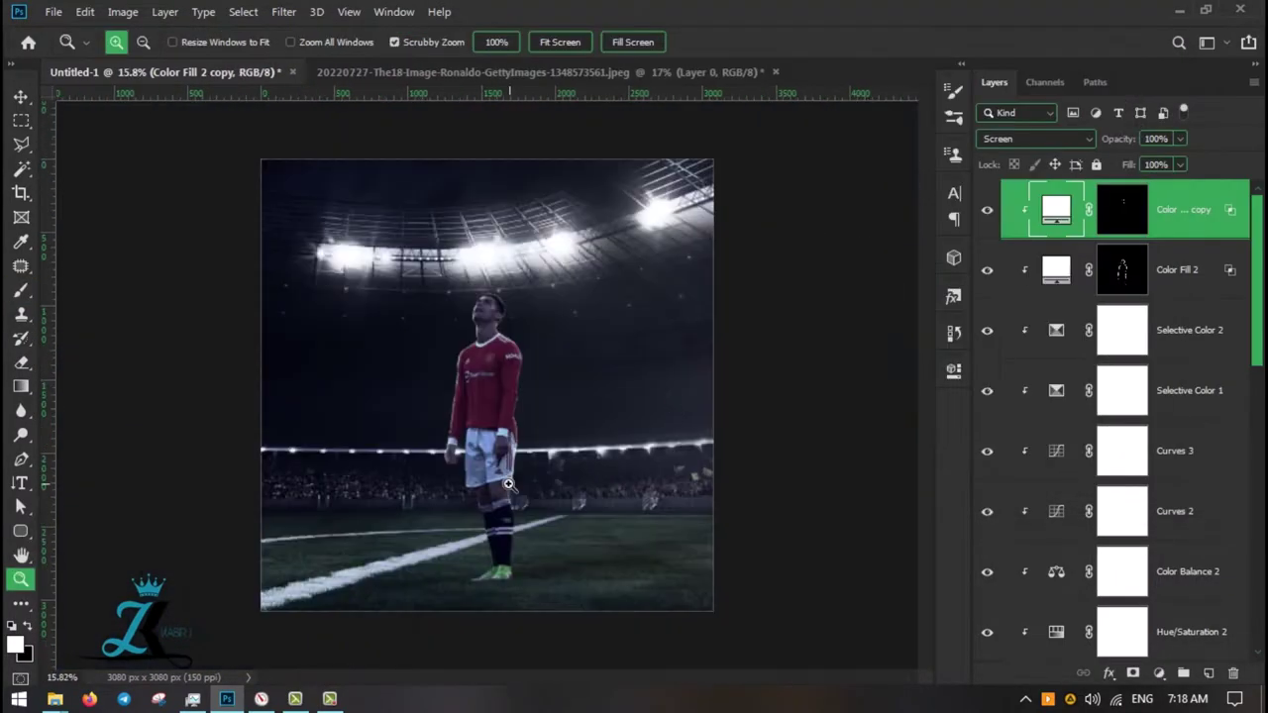
scroll(602, 594, "up", 3, "alt")
Brush white on the Color Fill 2 mask along the player's head, legs and arms
left_click(1123, 269)
key("b")
scroll(468, 379, "up", 2, "alt")
scroll(468, 380, "down", 3)
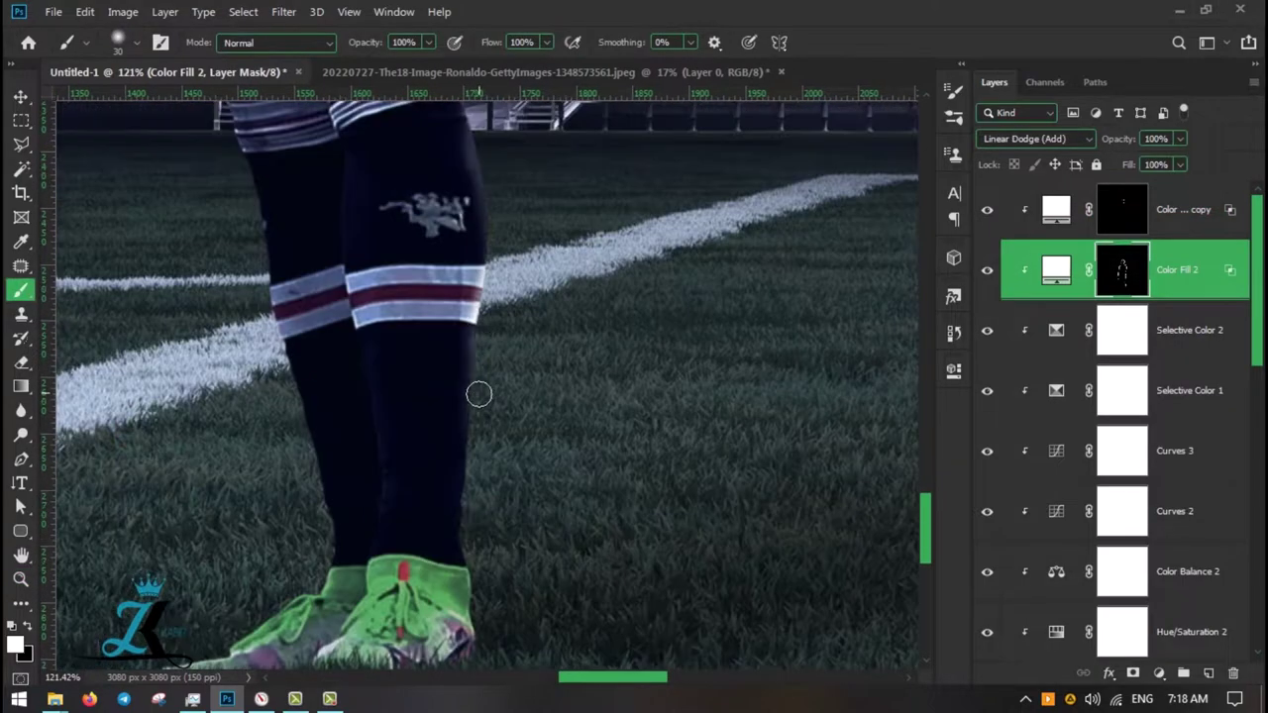
scroll(479, 393, "up", 4)
scroll(461, 221, "down", 5)
scroll(546, 413, "up", 7)
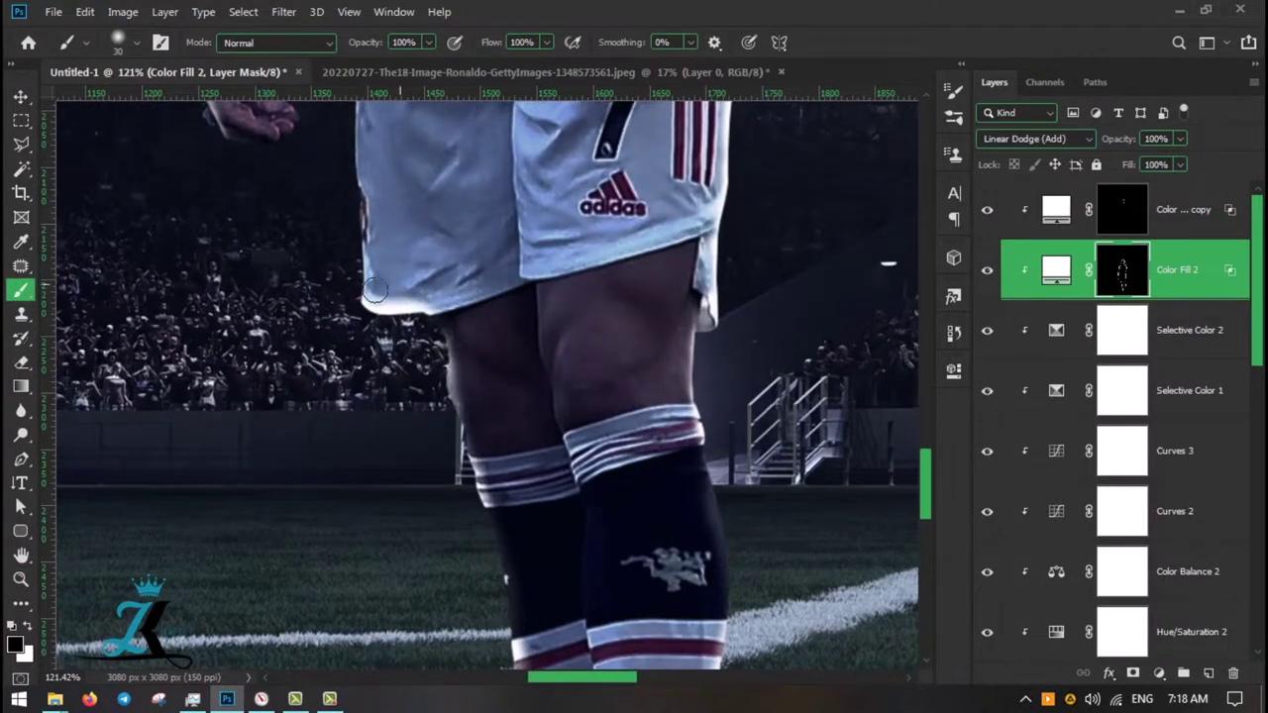
scroll(374, 288, "up", 3)
scroll(375, 289, "left", 2)
scroll(515, 297, "up", 3)
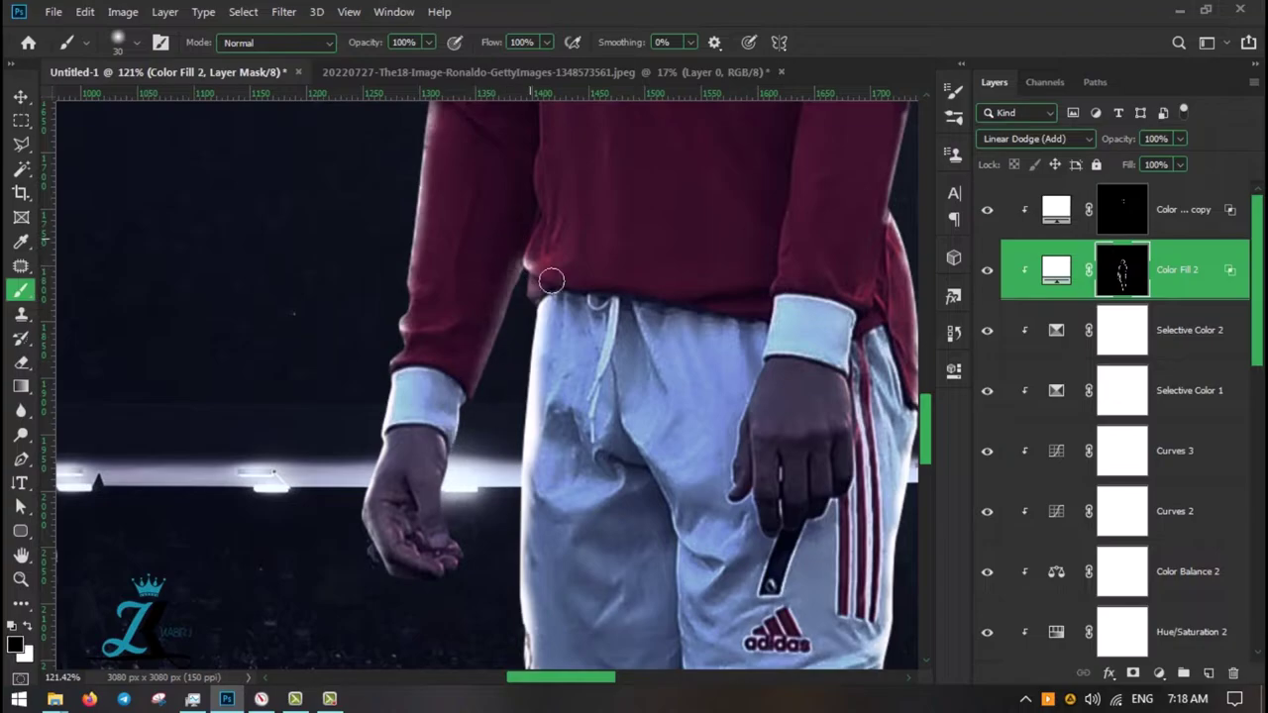
scroll(552, 280, "down", 3)
scroll(515, 337, "right", 3)
scroll(474, 392, "up", 3, "alt")
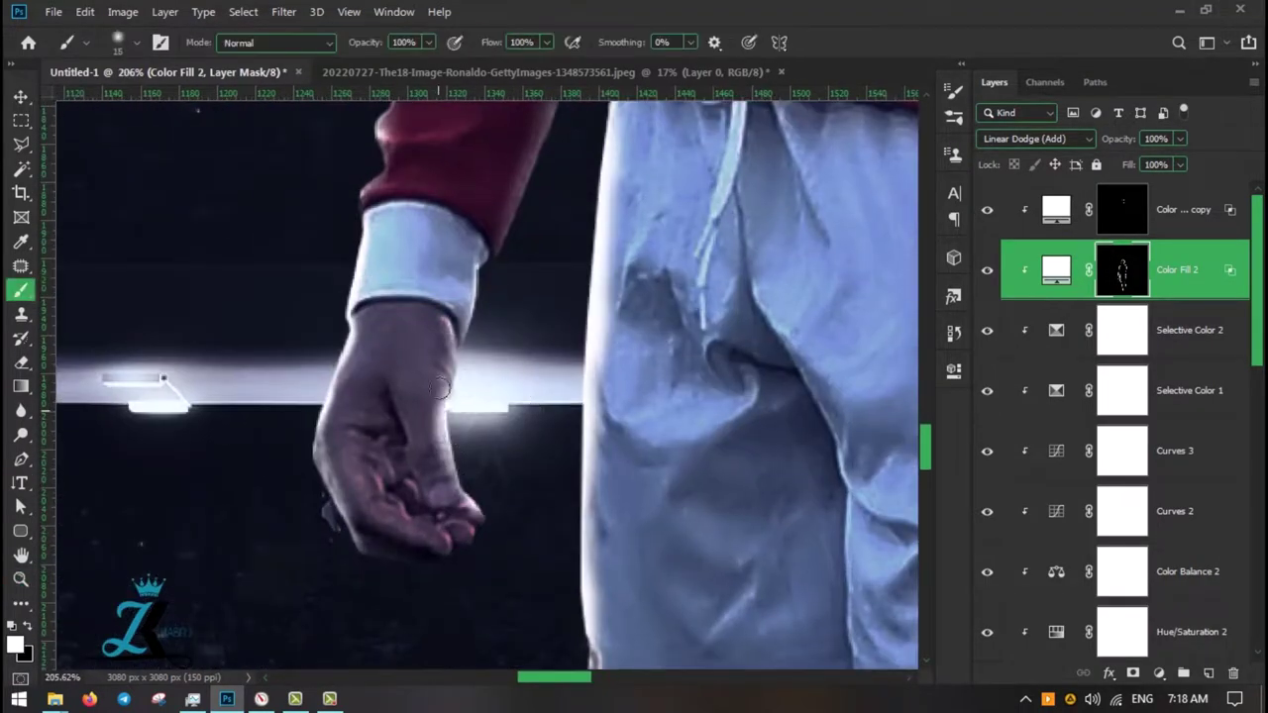
key("z")
key("ctrl+0")
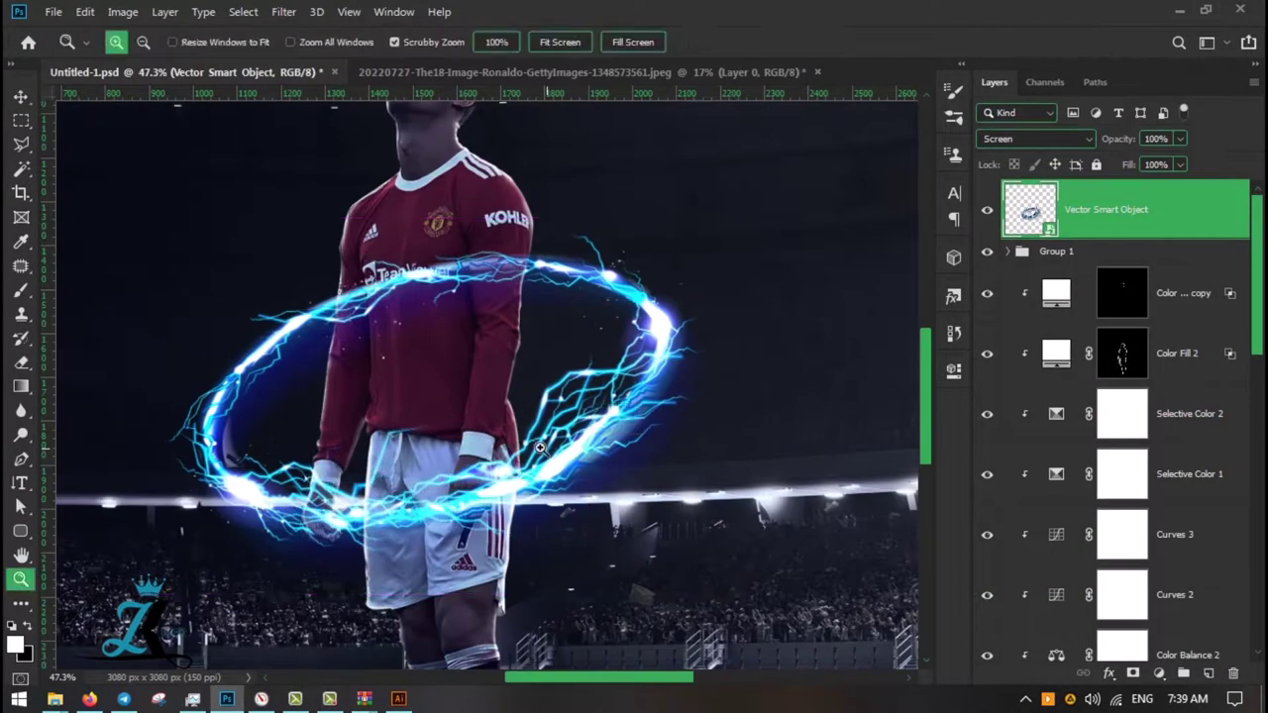
Shrink the lightning ring slightly and move it down around the player's waist and legs
left_click_drag(595, 416, 612, 417)
right_click(1094, 209)
key("ctrl+t")
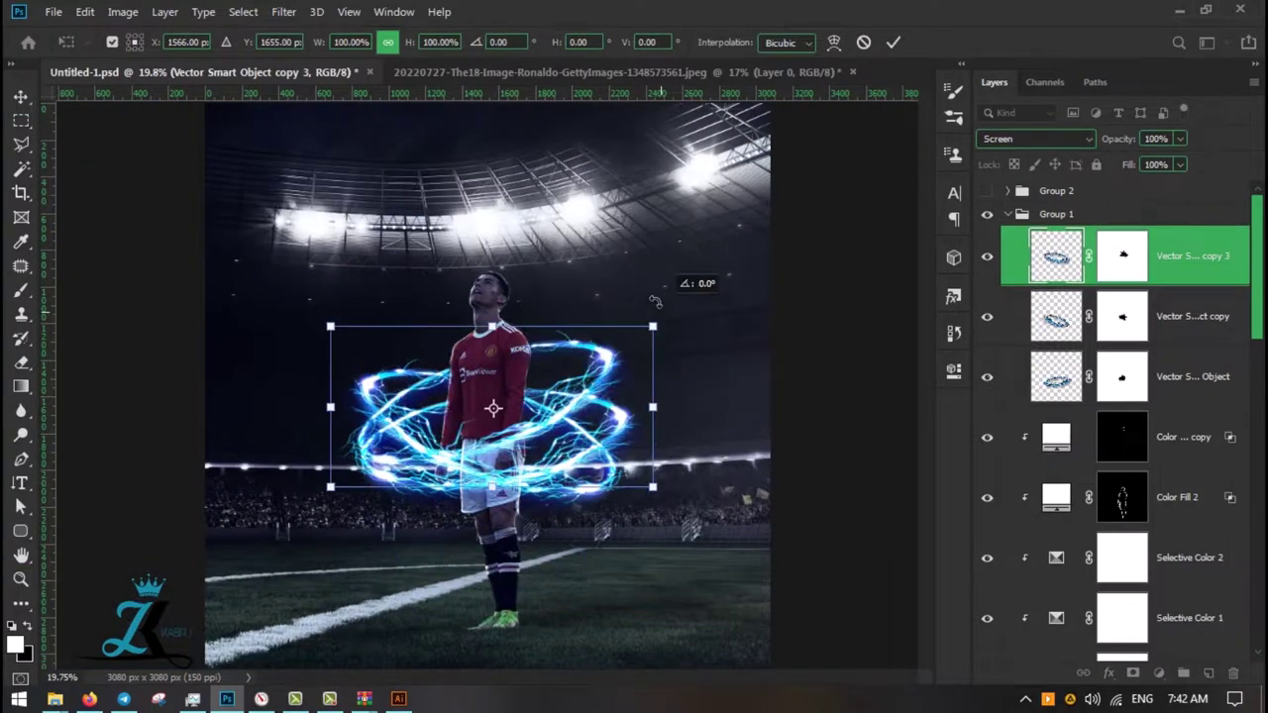
left_click_drag(655, 479, 626, 466)
mouse_move(579, 414)
left_mouse_down()
mouse_move(581, 621)
mouse_move(798, 473)
mouse_move(698, 498)
left_mouse_up()
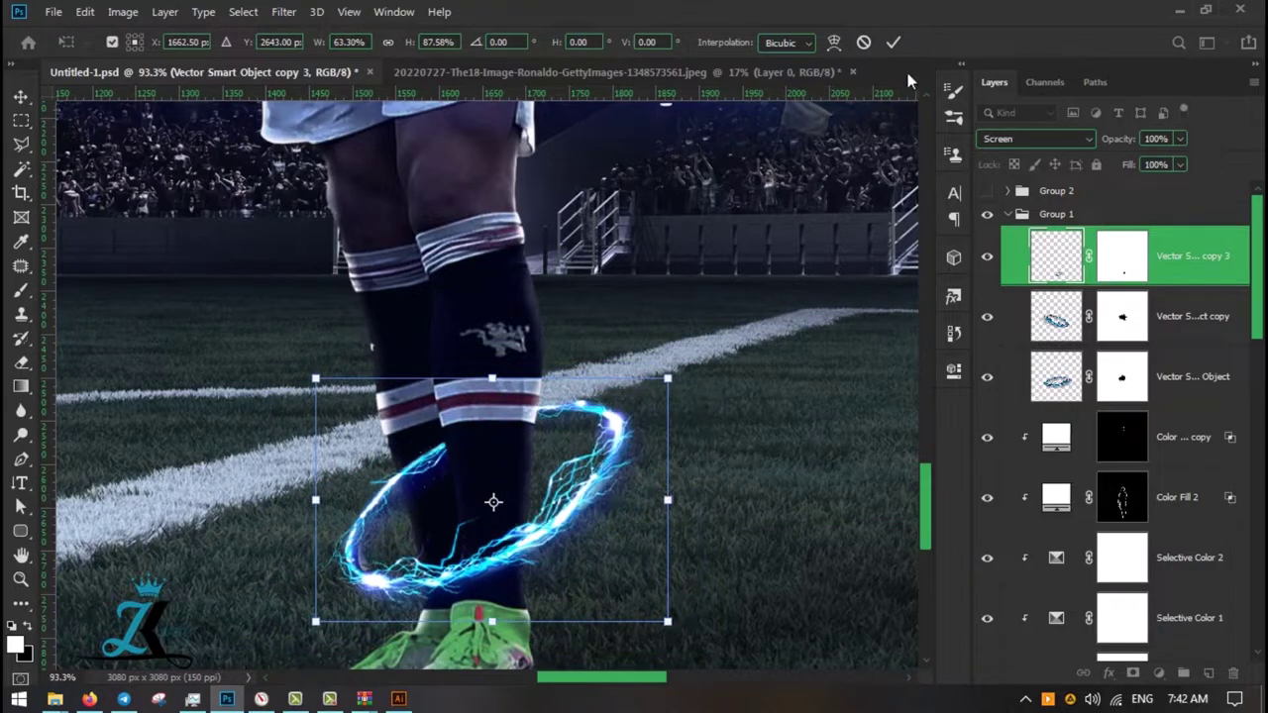
key("Return")
key("ctrl+0")
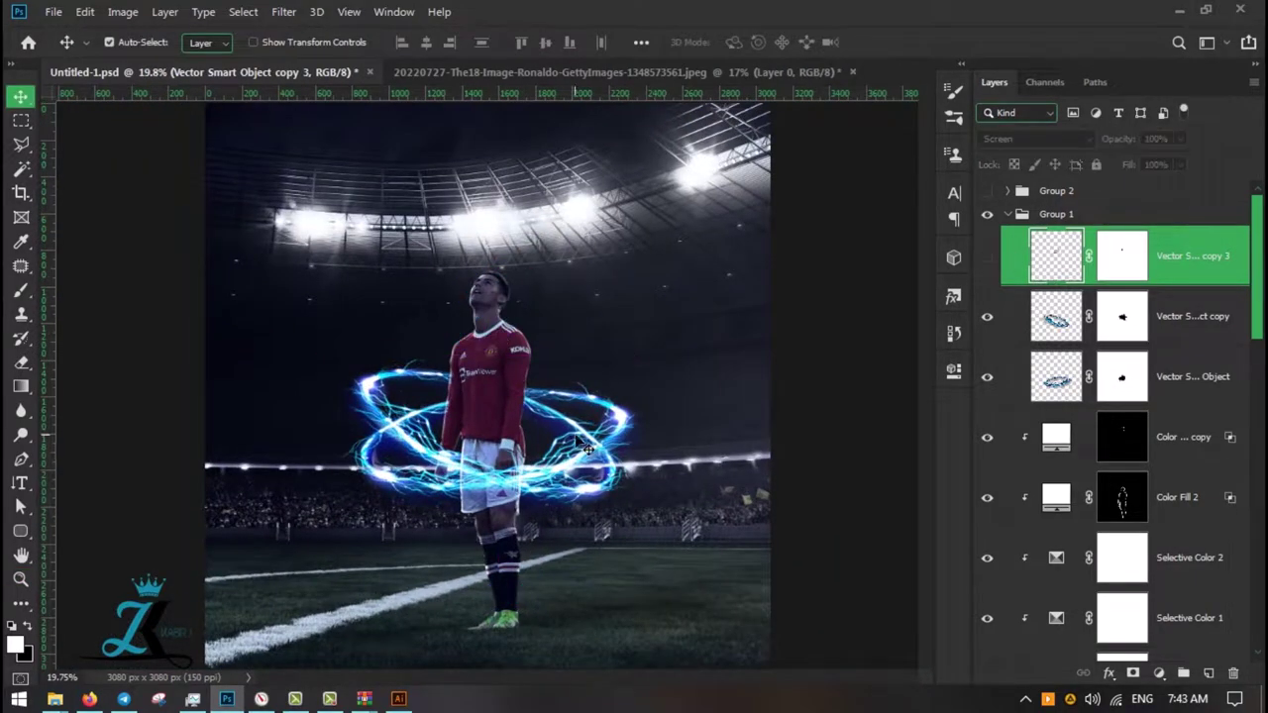
Duplicate the lightning ring and shrink the copy to about 69%
scroll(486, 485, "up", 2)
left_click(594, 416)
key("ctrl+j")
key("ctrl+t")
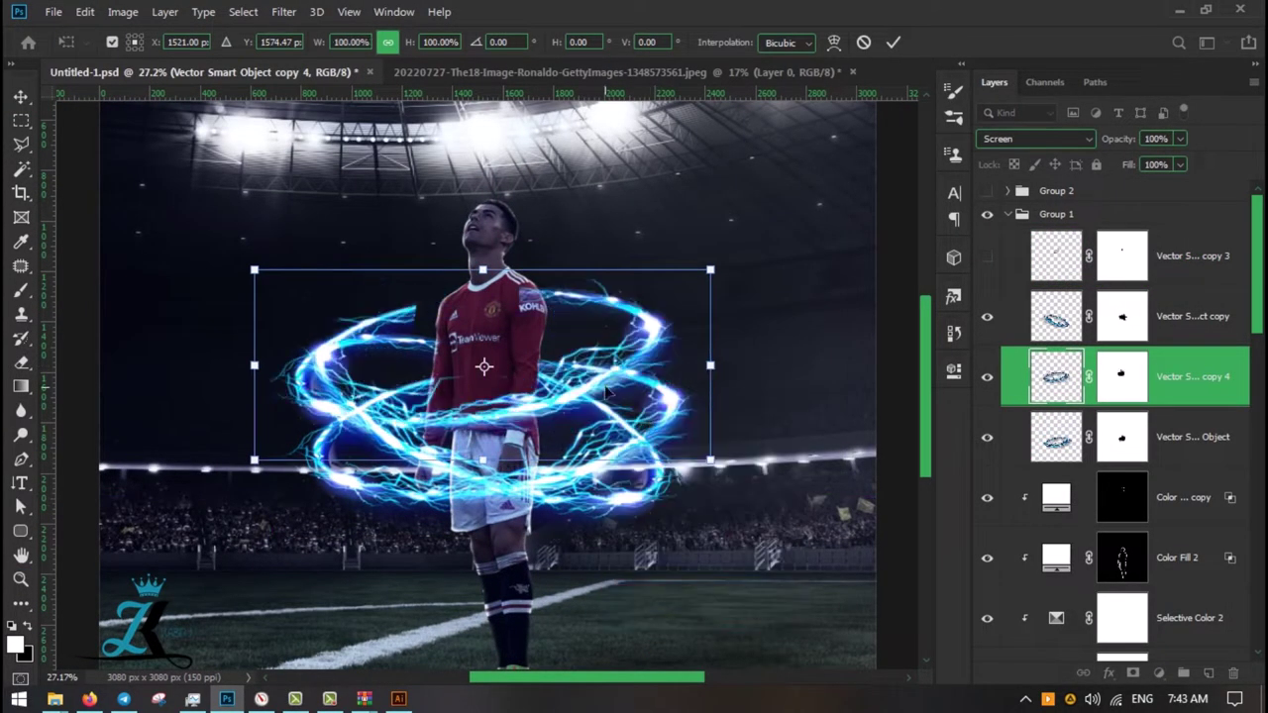
left_click_drag(711, 365, 656, 354)
key("Return")
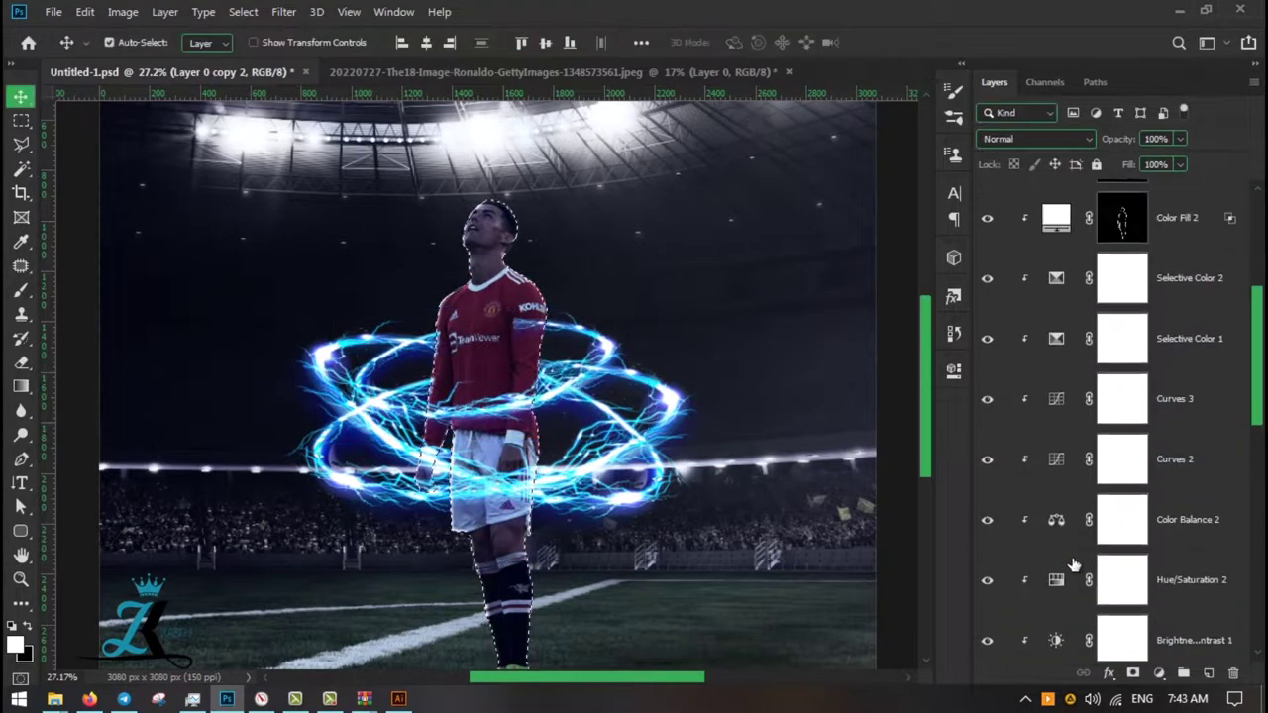
Nudge the bottom lightning ring slightly to the right
scroll(489, 397, "up", 3)
key("b")
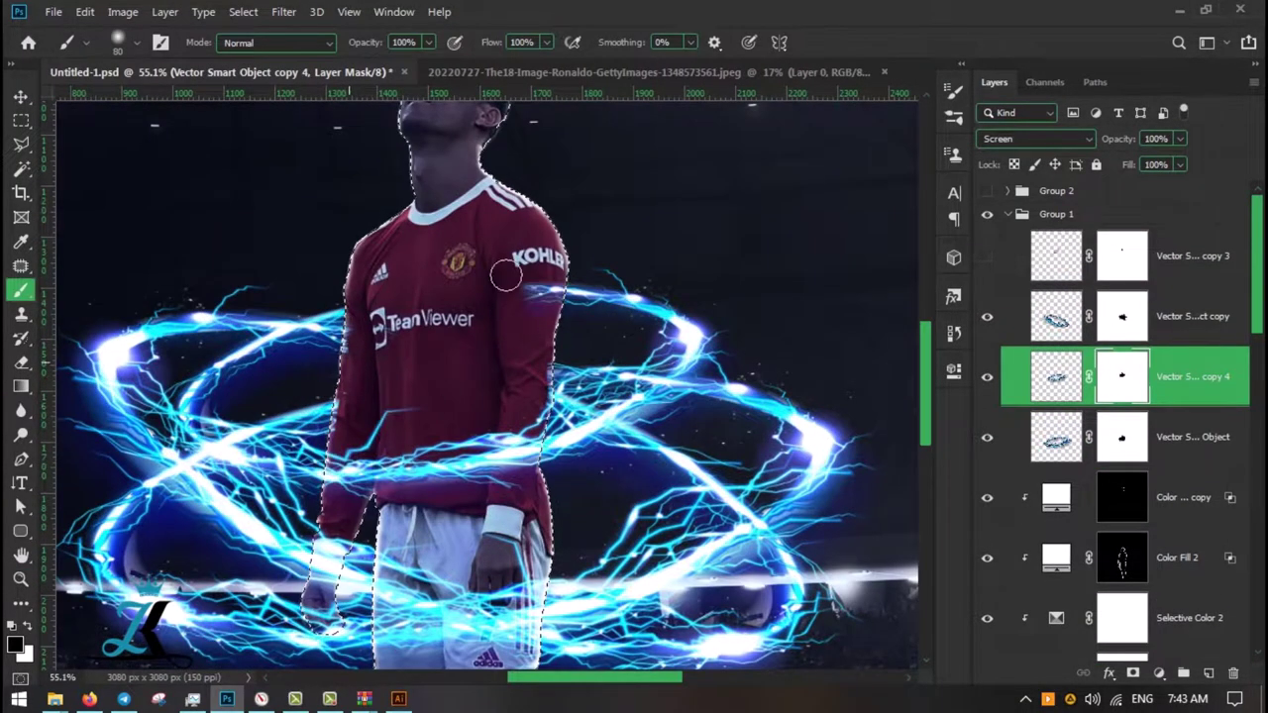
key("z")
scroll(554, 396, "down", 5)
scroll(594, 476, "down", 3)
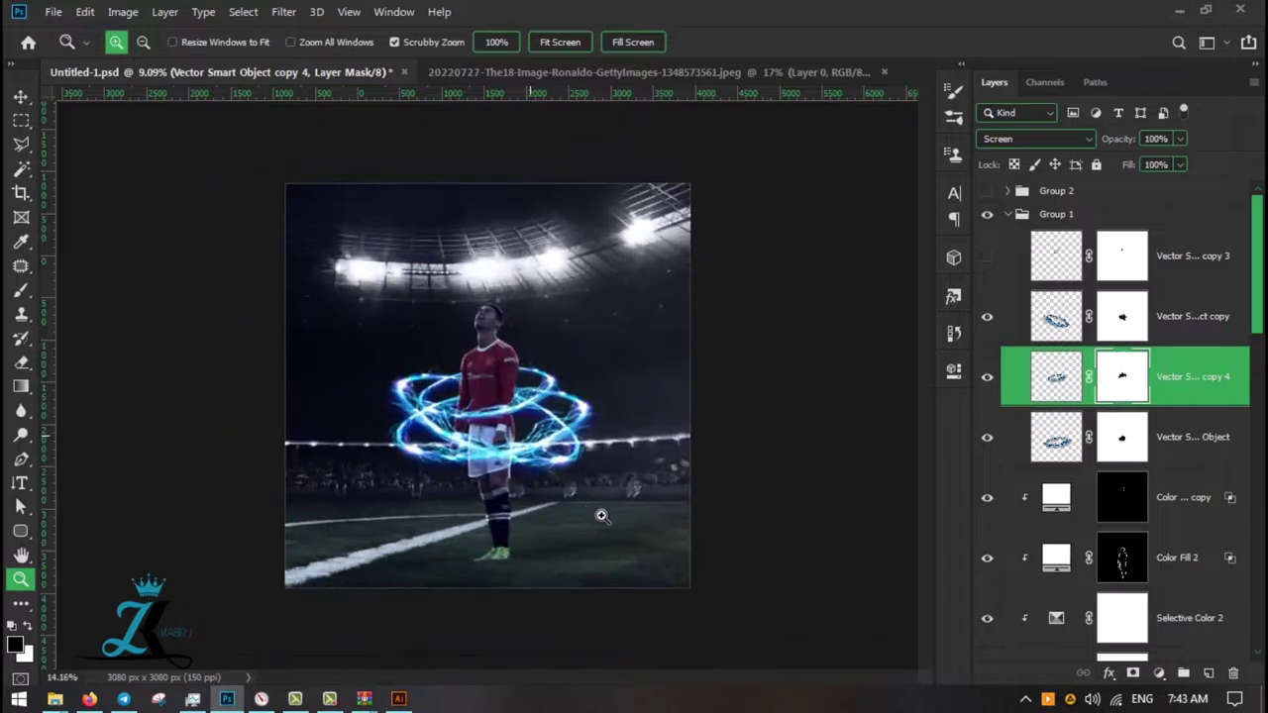
scroll(490, 482, "up", 3)
key("v")
left_click(339, 435)
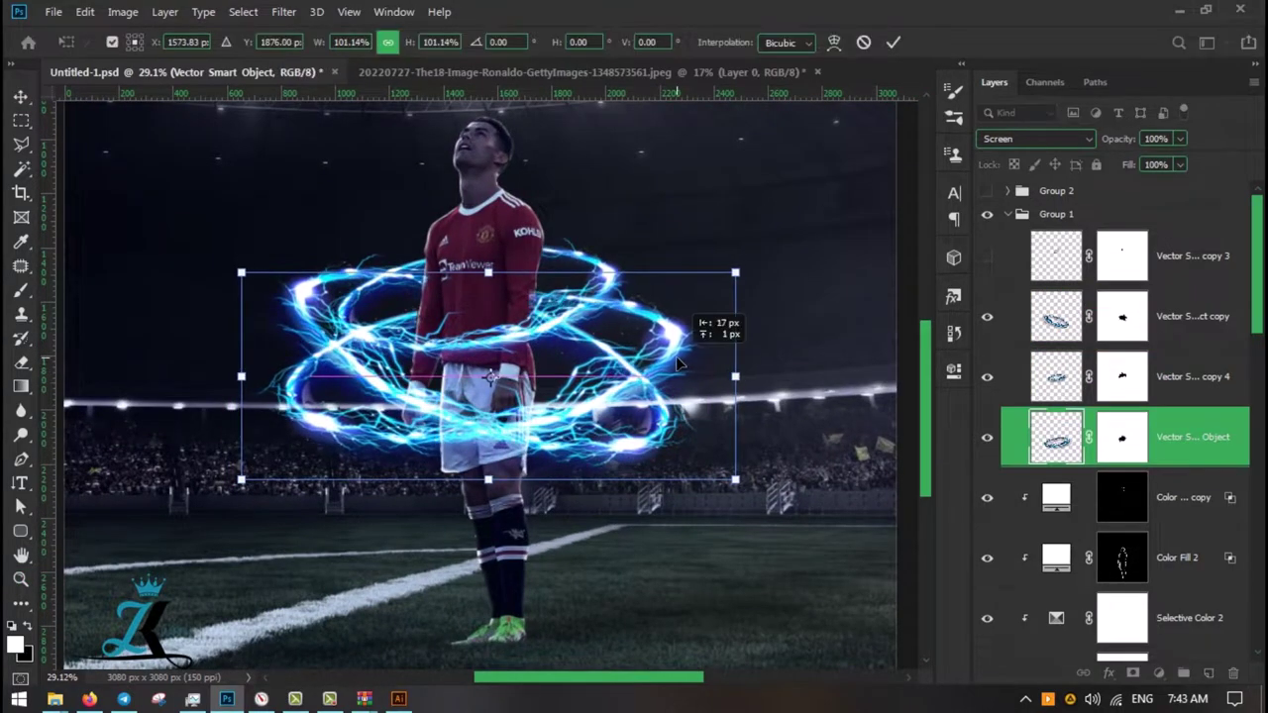
left_click_drag(680, 365, 676, 356)
key("Return")
Hide the bottom ring and flatten the original lightning ring with a resize
left_click(606, 280)
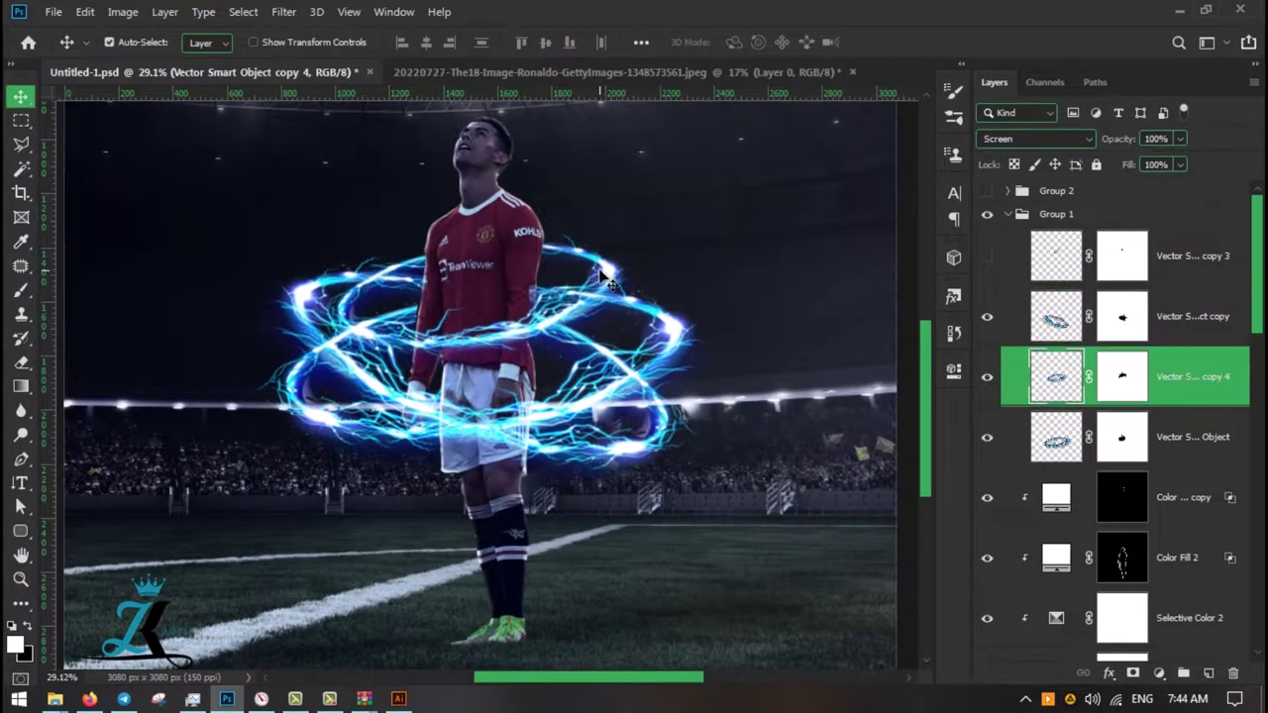
scroll(607, 281, "down", 3)
scroll(602, 362, "up", 2)
scroll(602, 363, "up", 1)
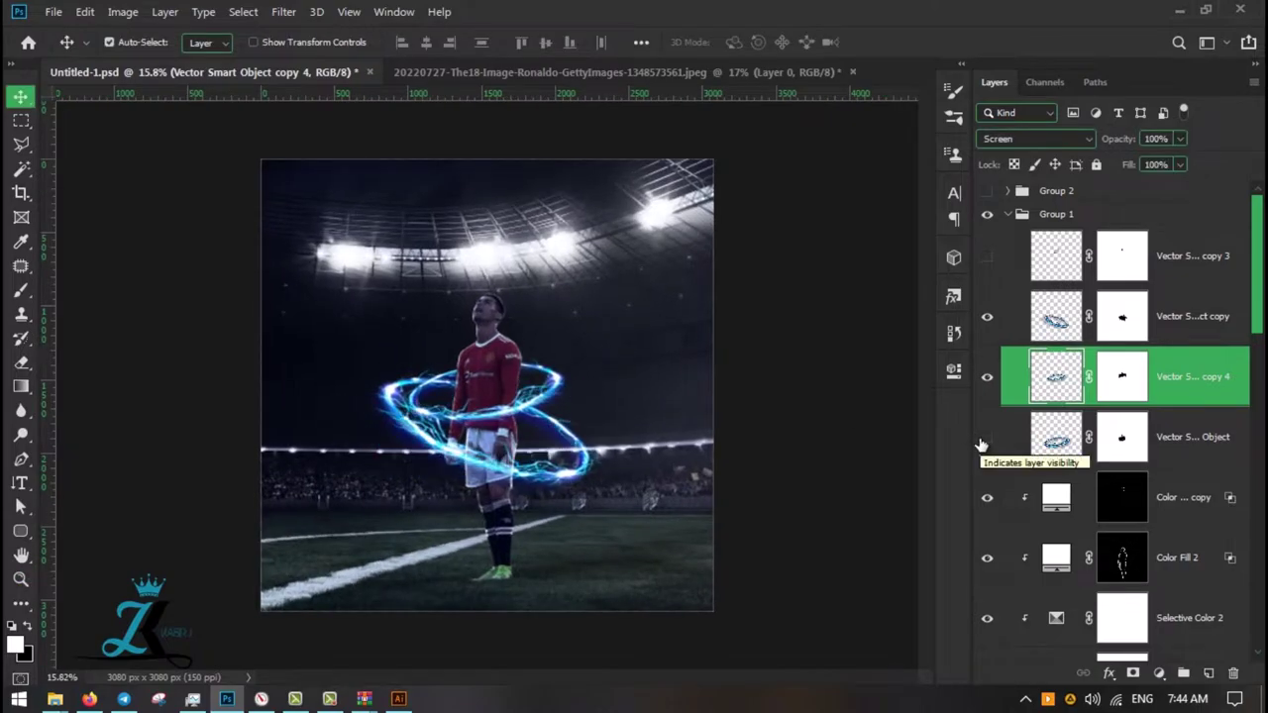
left_click(985, 439)
scroll(485, 396, "up", 2)
left_click(1189, 316)
key("ctrl+t")
left_click(864, 42)
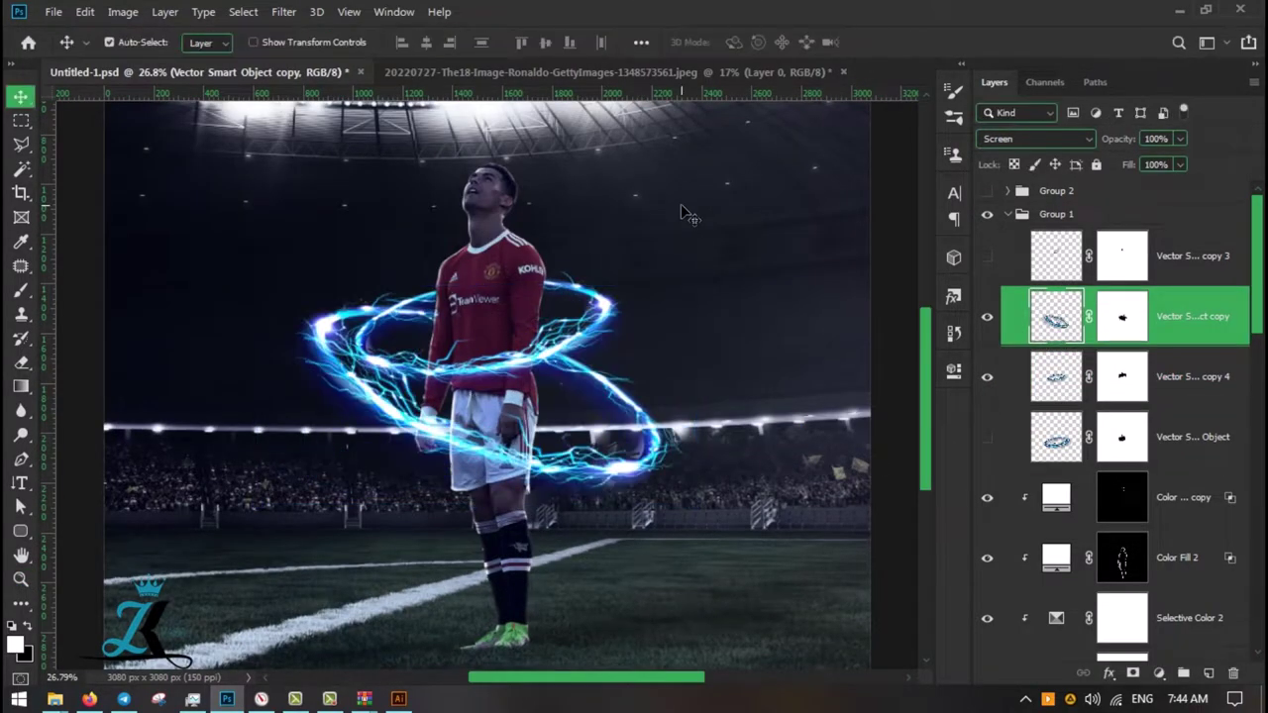
left_click(1209, 442)
key("ctrl+t")
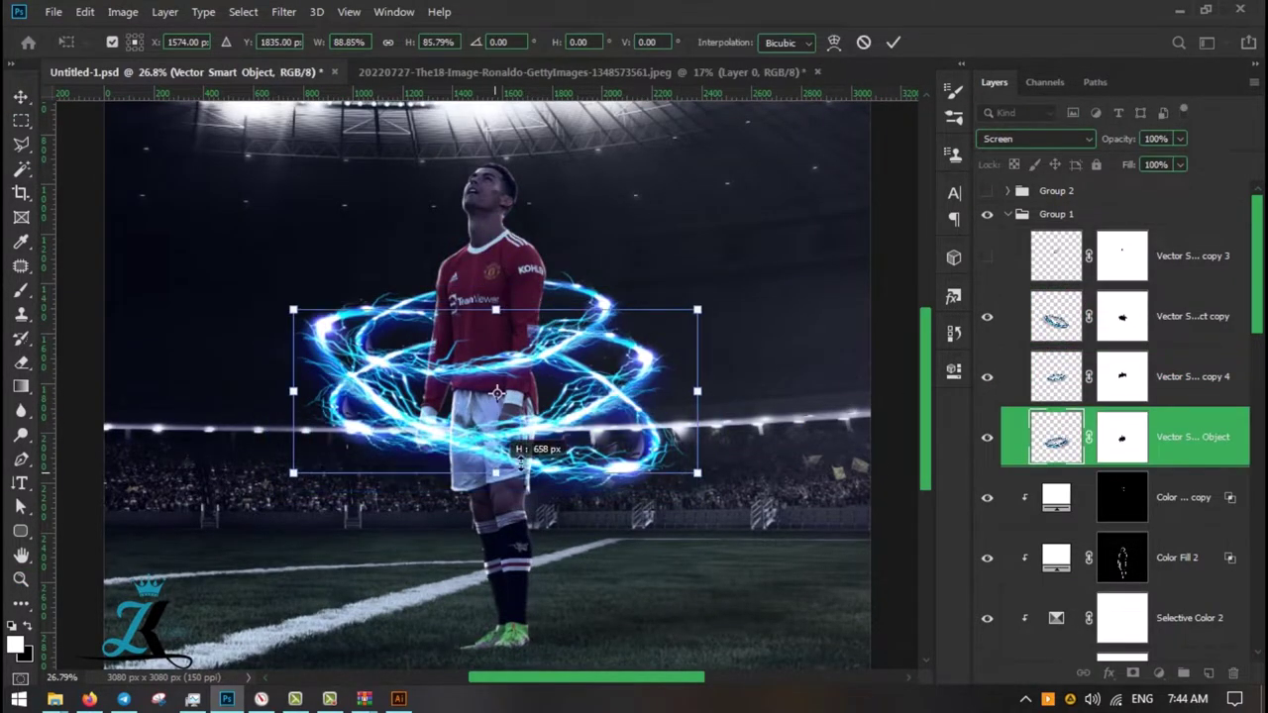
left_click(893, 42)
Paint the Group 1 mask to hide rings crossing the torso; move Hue/Saturation above Group 1
left_click(527, 387)
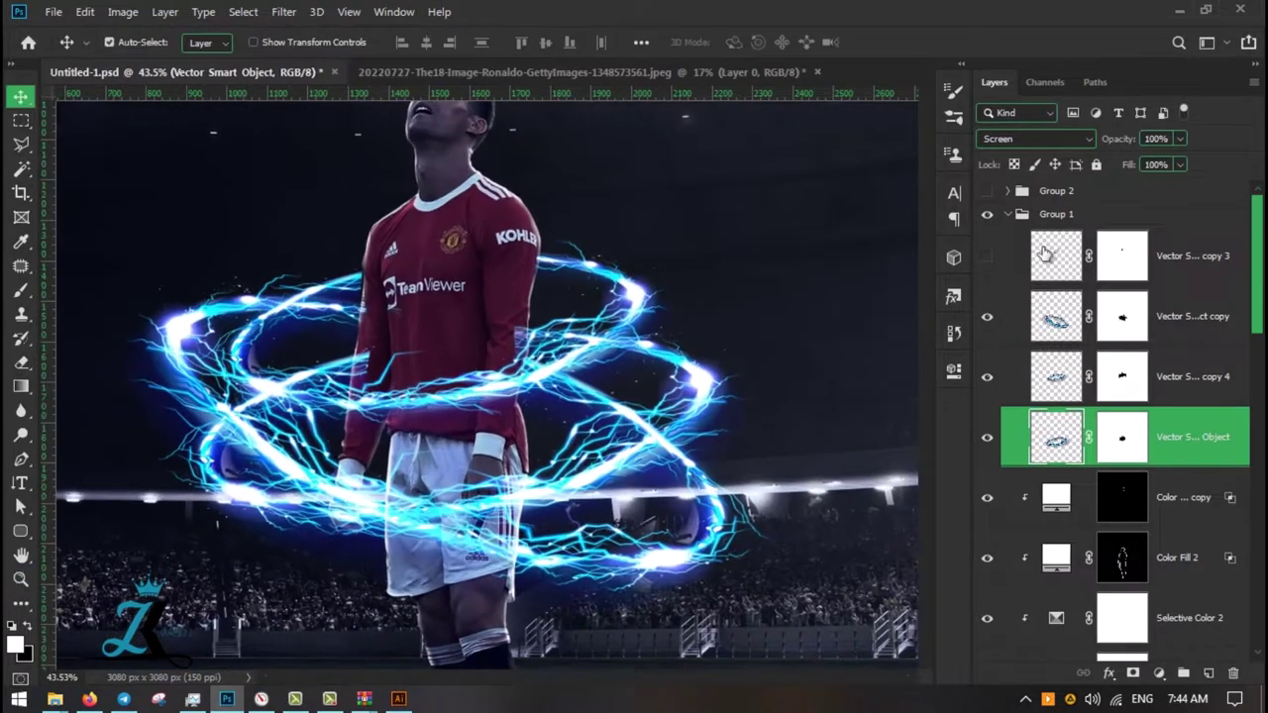
key("b")
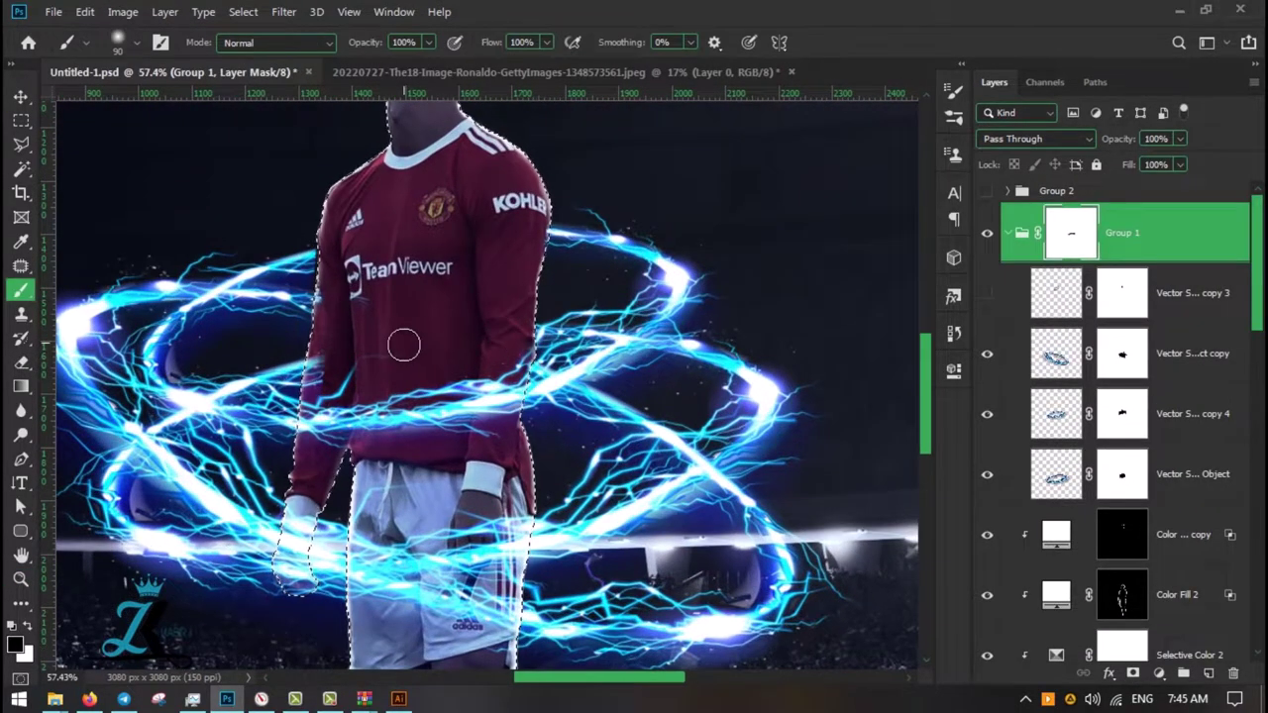
left_click_drag(474, 359, 473, 268)
key("z")
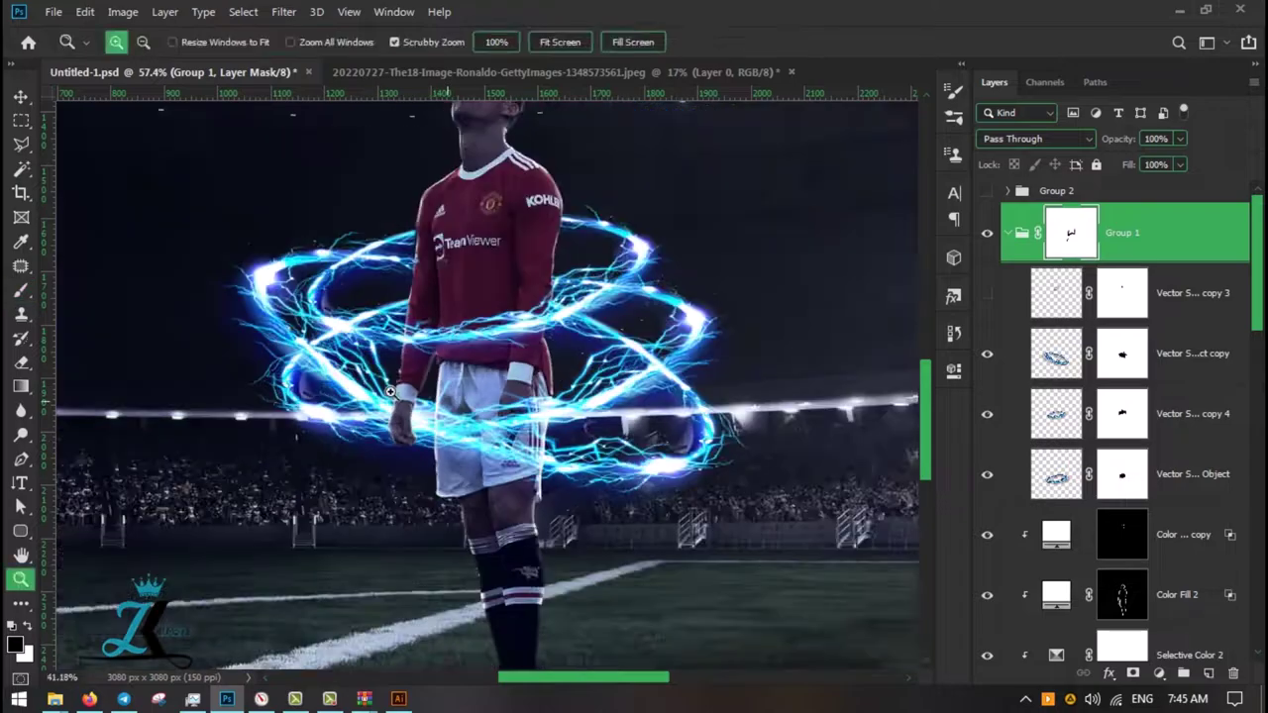
left_click_drag(554, 466, 535, 475)
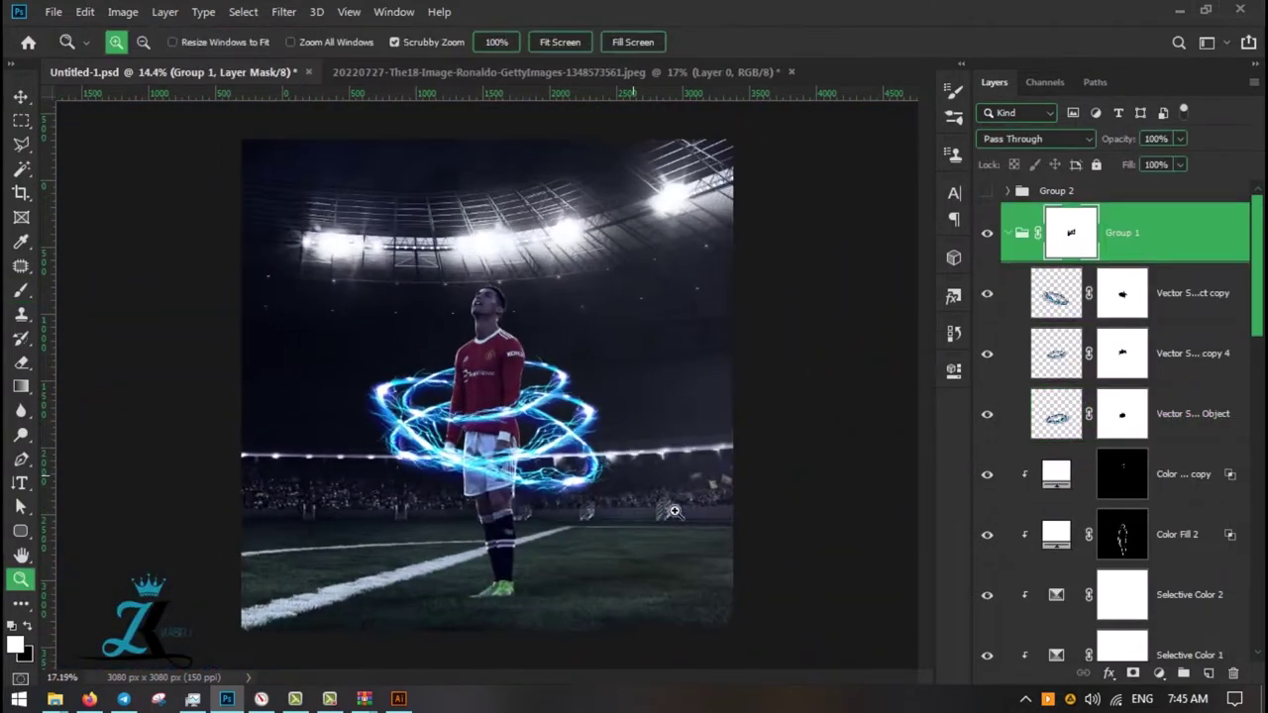
left_click_drag(1199, 215, 1198, 220)
Shift the hue, move Selective Color 3 above Group 1 and tune its Neutrals and Blues cyan
left_click_drag(783, 387, 672, 388)
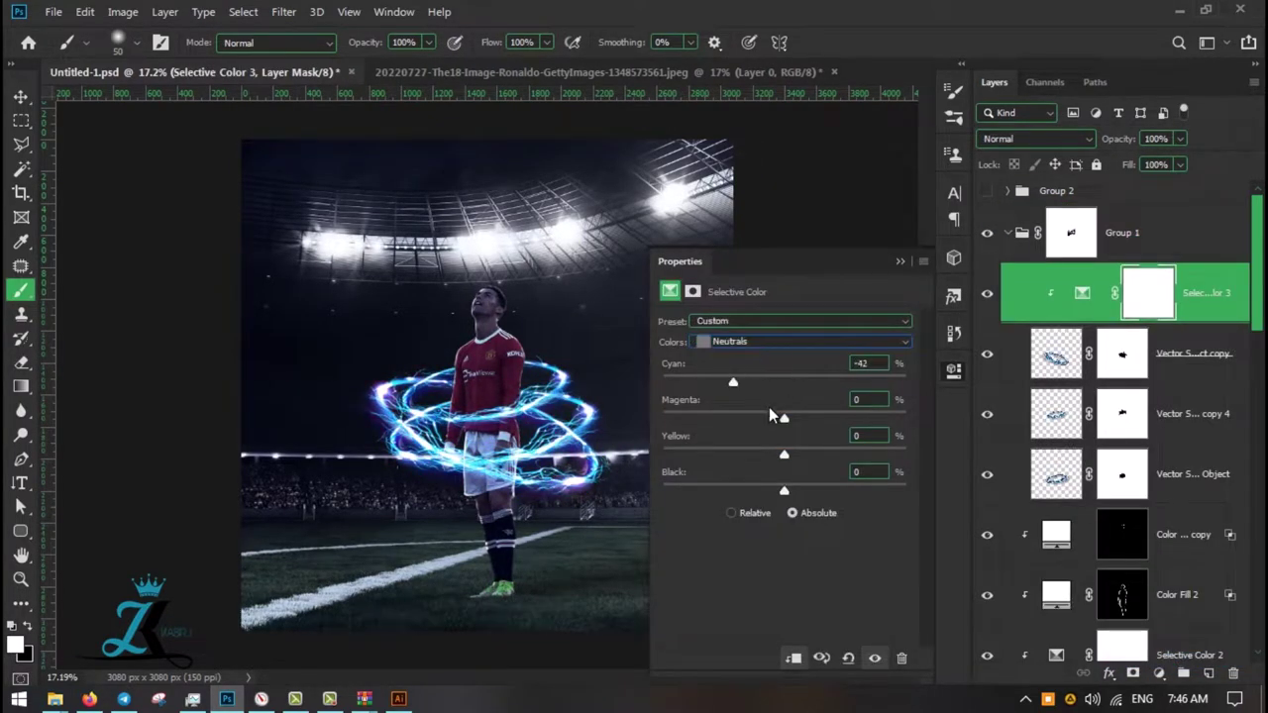
left_click_drag(1058, 252, 1058, 230)
left_click_drag(733, 382, 754, 382)
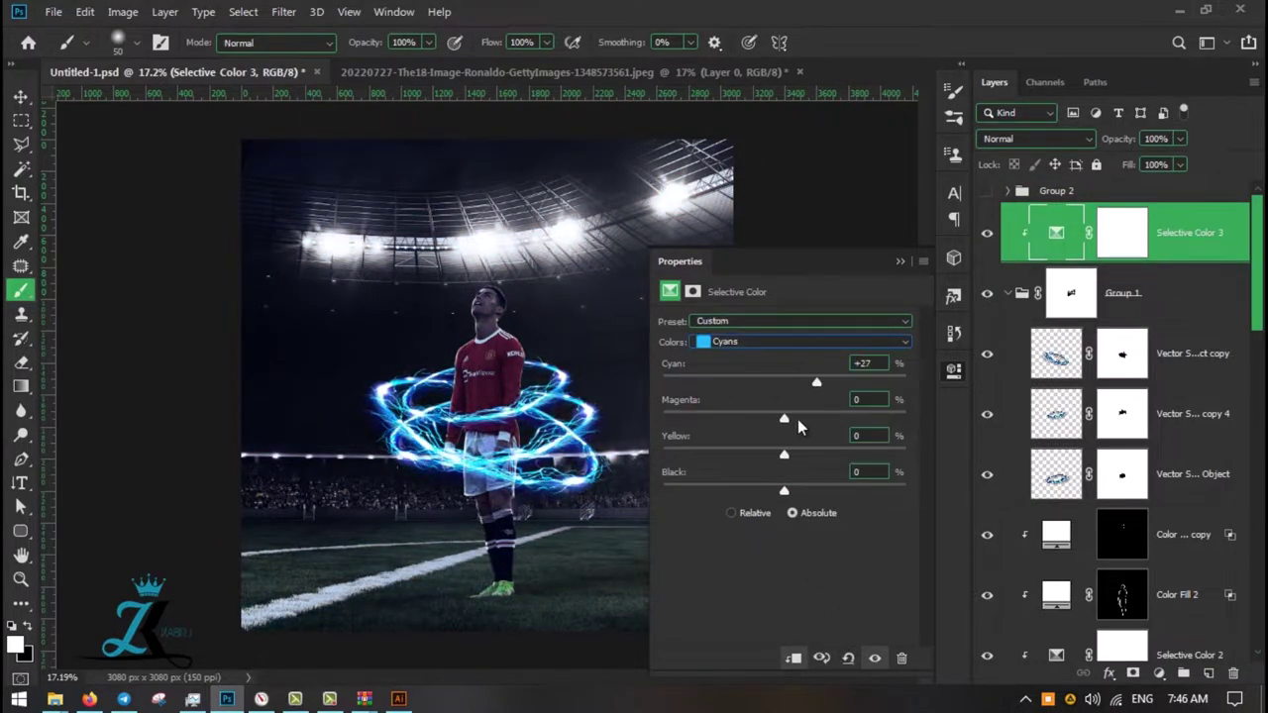
left_click(802, 341)
left_click(733, 426)
left_click_drag(784, 382, 835, 383)
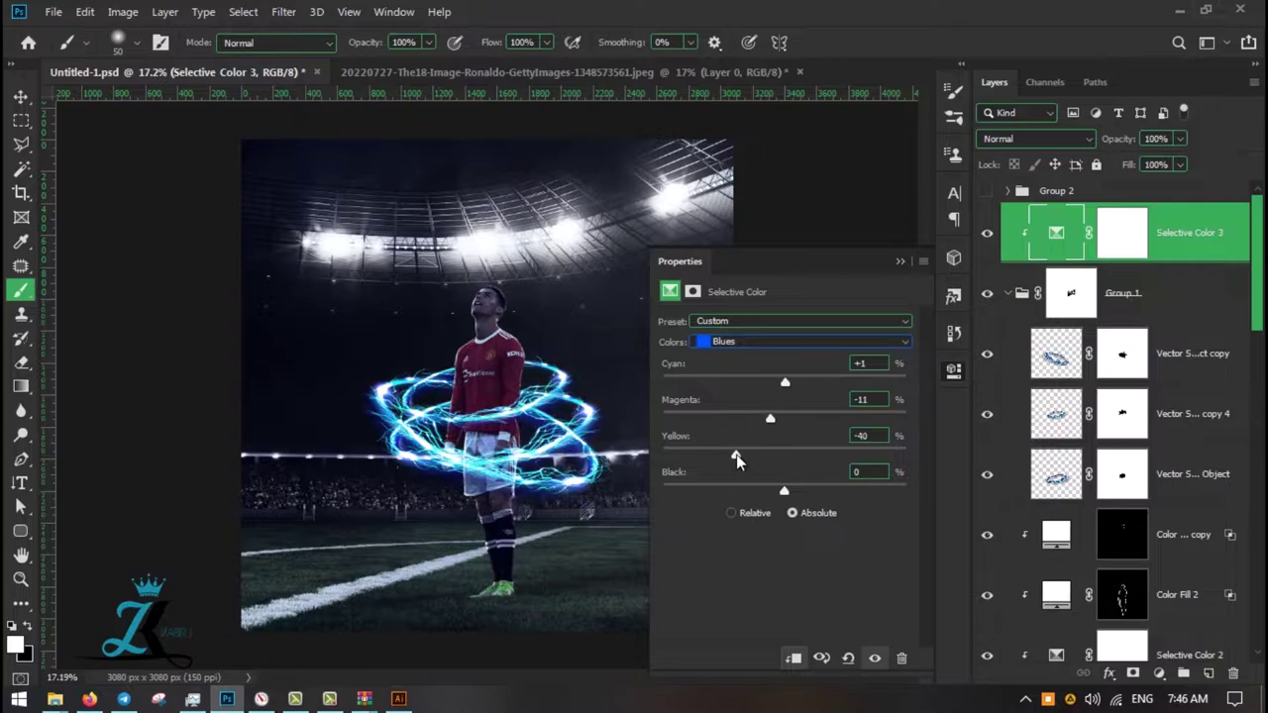
left_click(954, 370)
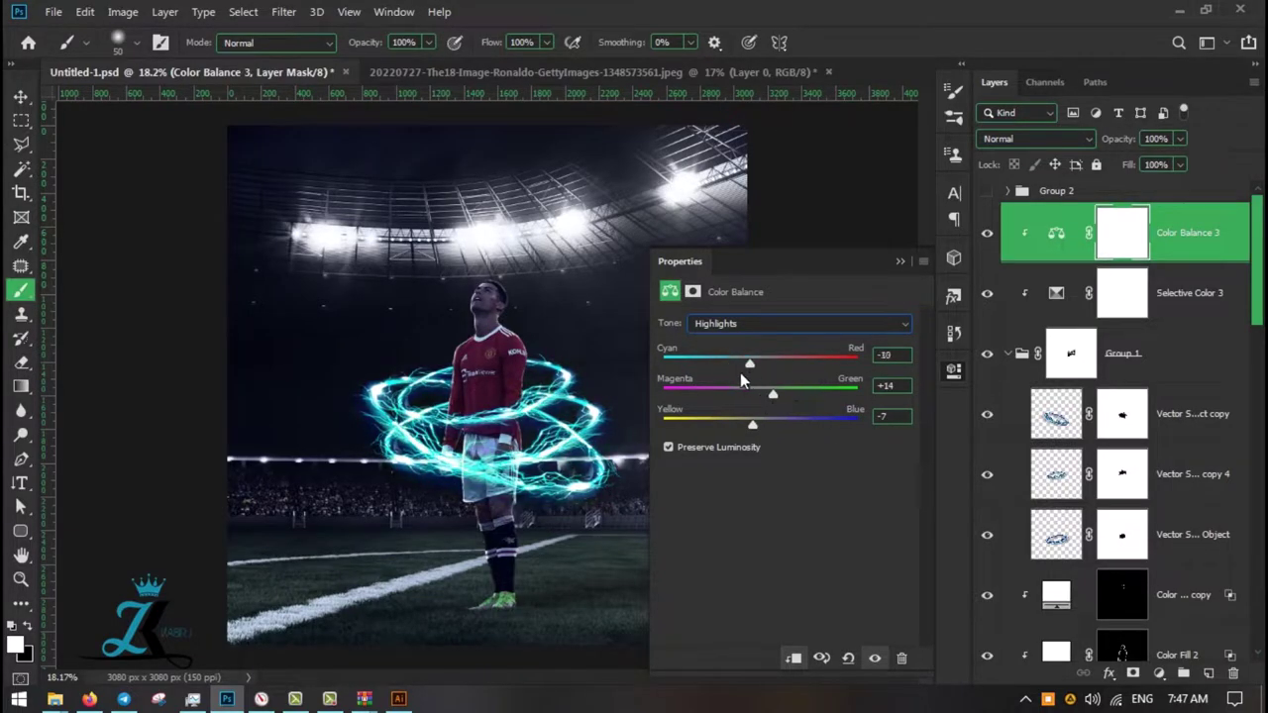
Zoom in on the player's waist and knees and paint the Hue/Saturation 4 mask
left_click_drag(570, 426, 993, 242)
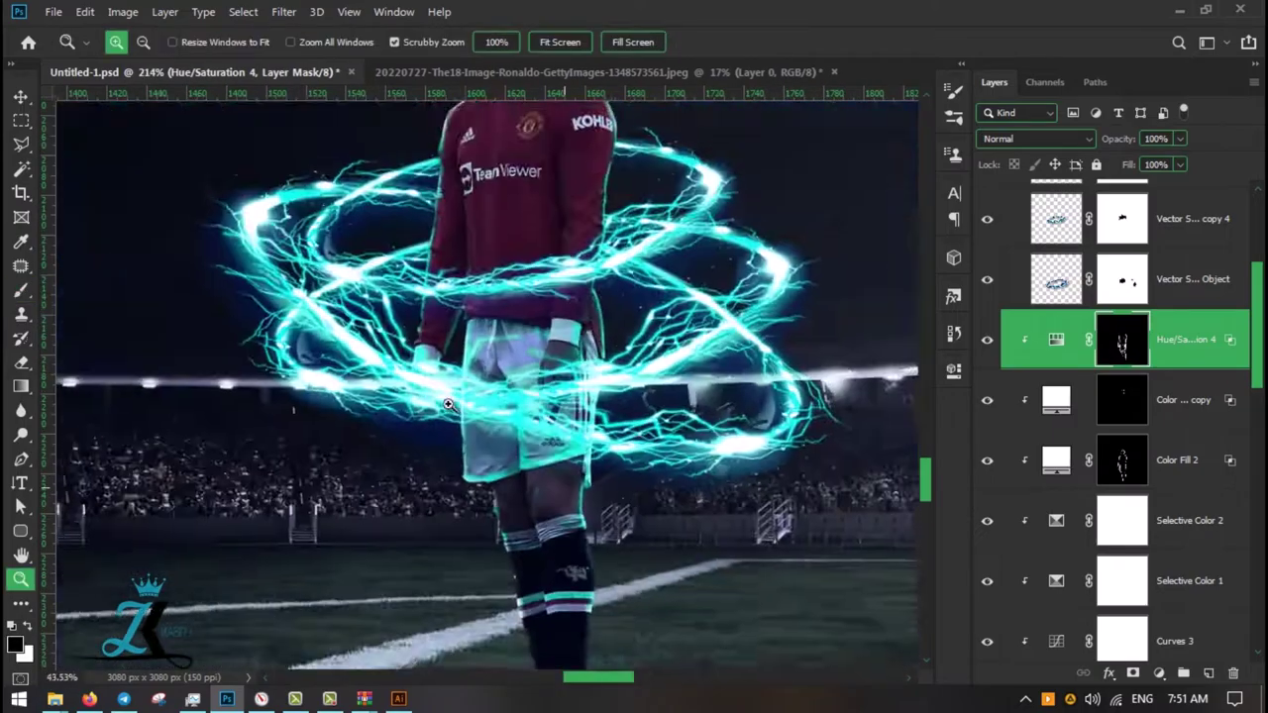
left_click(614, 594)
scroll(426, 448, "down", 5)
key("b")
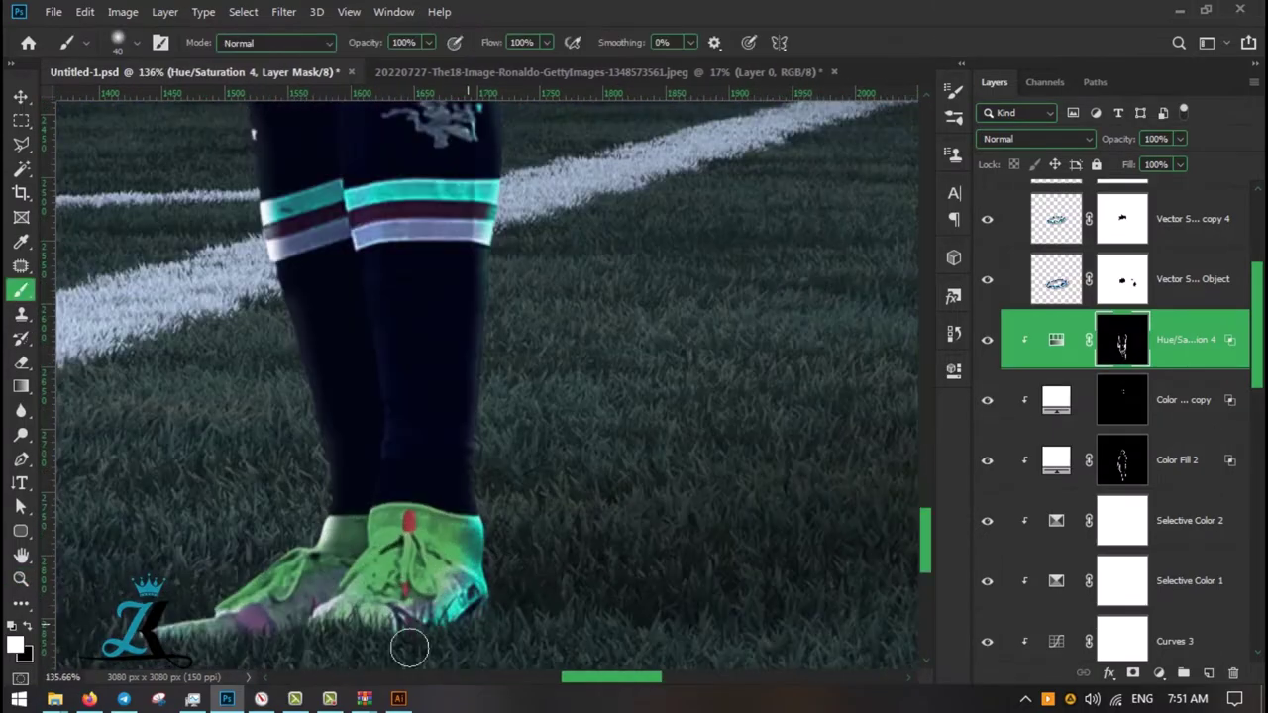
scroll(305, 587, "down", 10)
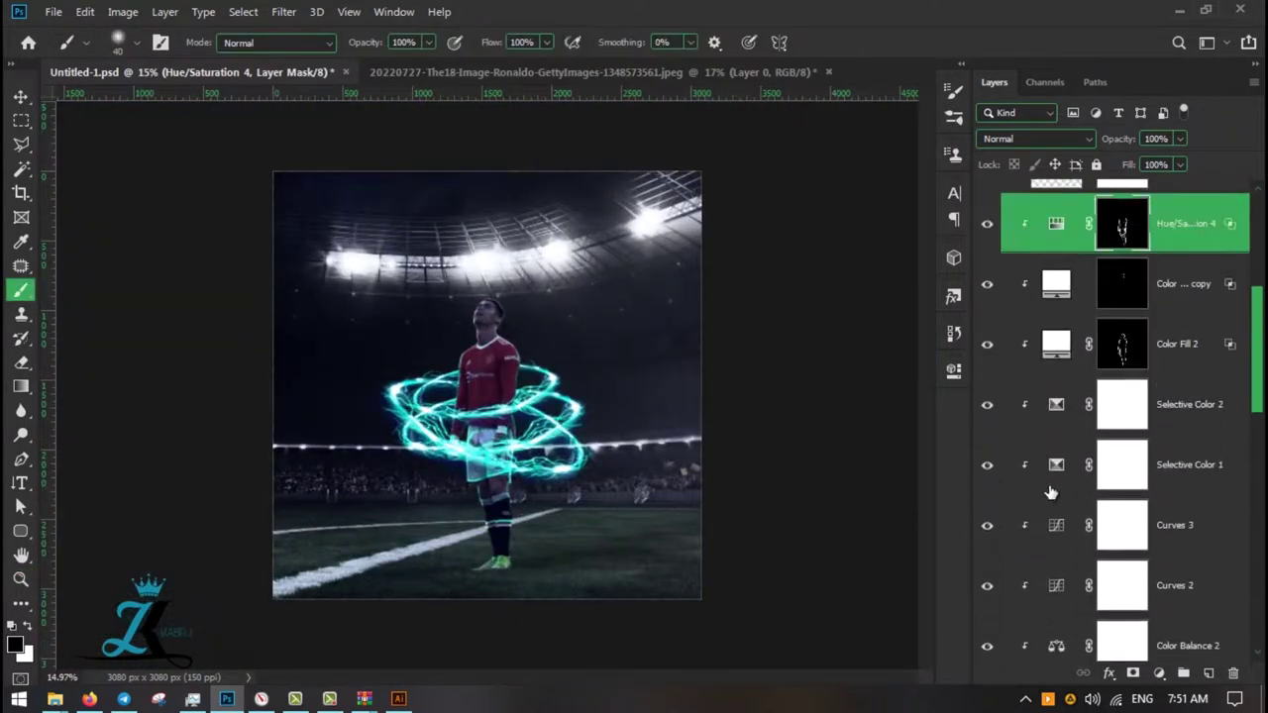
Paint a cyan glow below the player and set Layer 1 to Linear Dodge (Add)
left_click(507, 576)
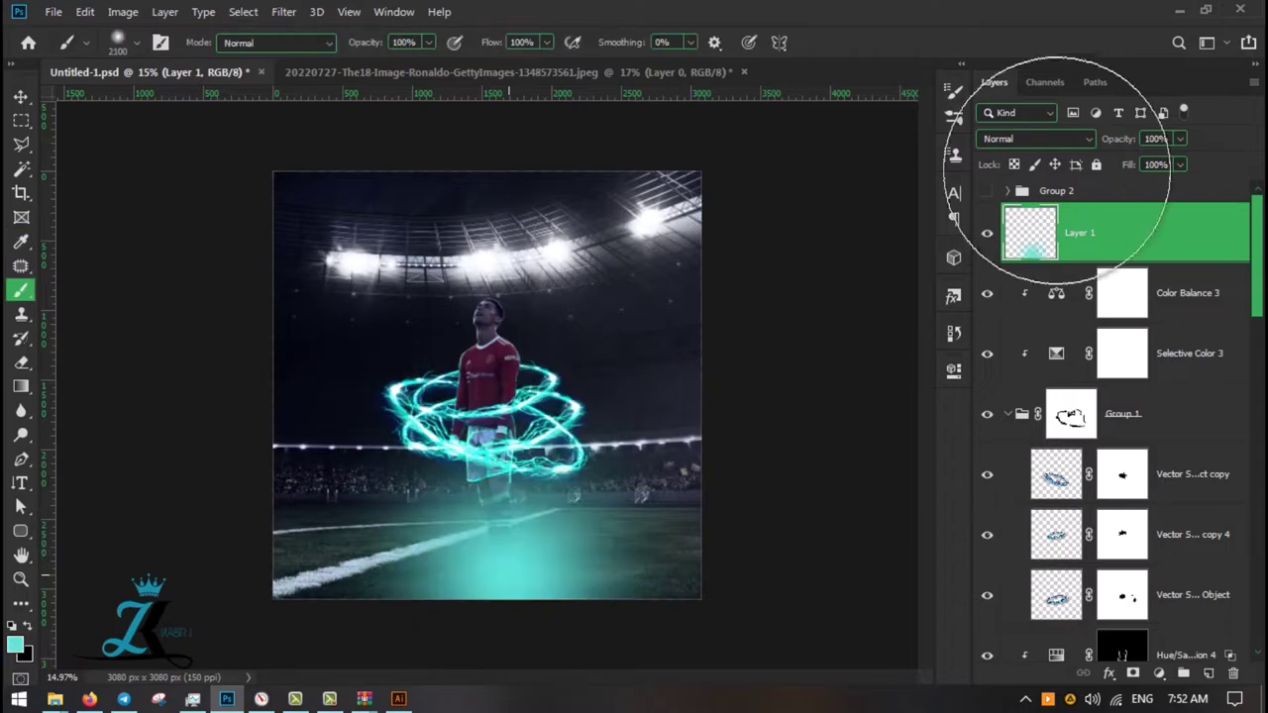
left_click(1036, 139)
left_click(1030, 297)
double_click(1169, 231)
left_click(1217, 79)
Squash the glow into a flat, wide band along the pitch
key("ctrl+t")
left_click_drag(487, 334, 486, 515)
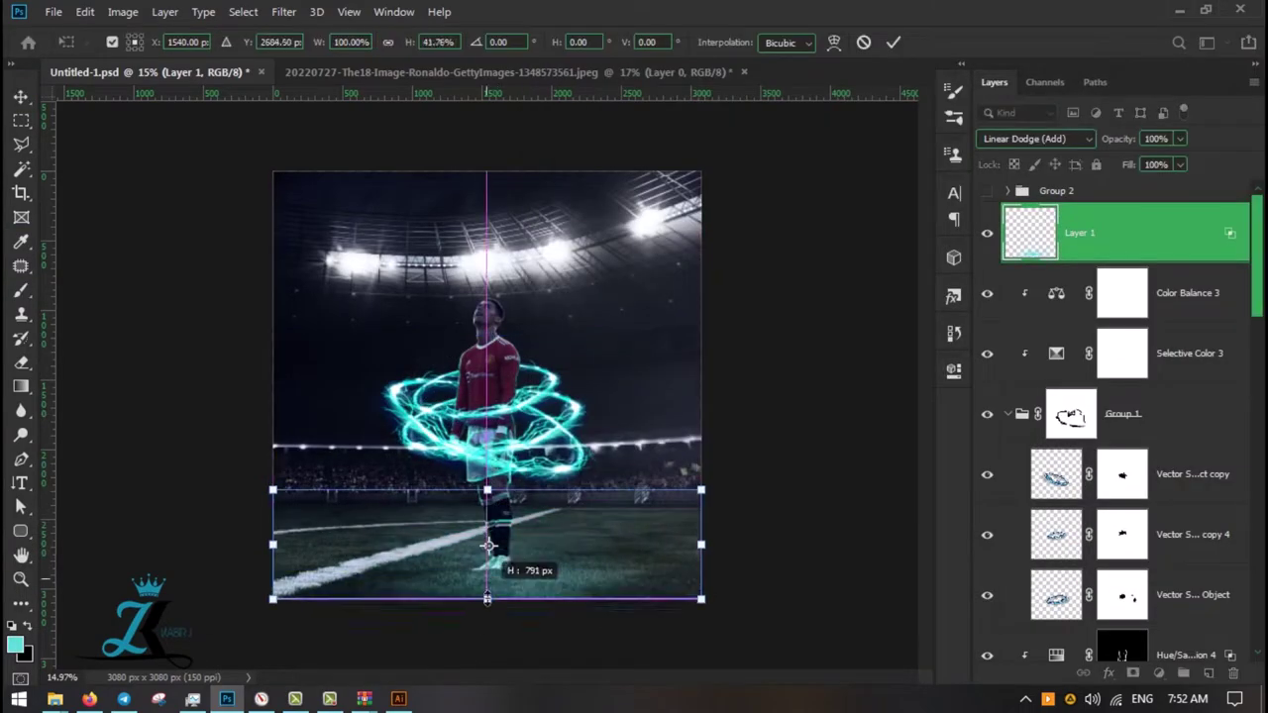
left_click_drag(702, 515, 822, 520)
key("Return")
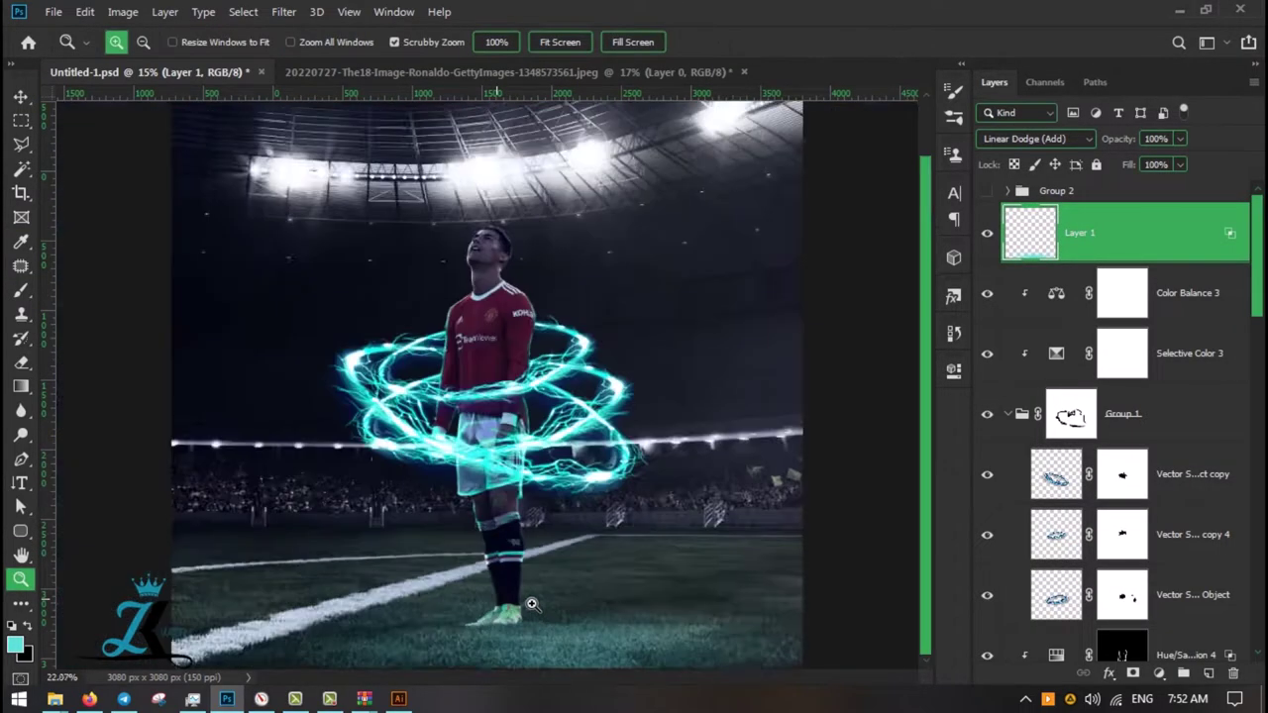
key("b")
Switch the glow layer's blend mode to Color Dodge
key("v")
left_click(1035, 139)
left_click(1010, 296)
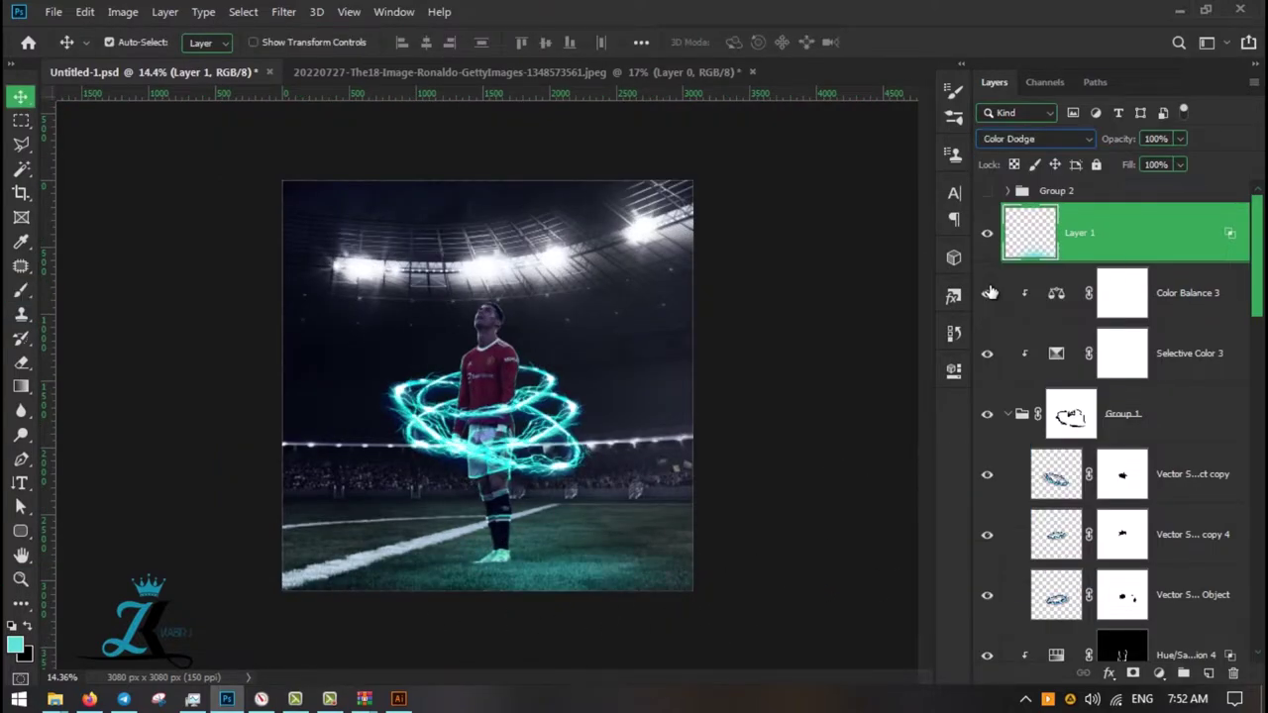
key("z")
left_click_drag(525, 432, 547, 432)
scroll(1139, 417, "down", 5)
Add a clipped Layer 2 above Hue/Saturation 4 and set it to Overlay blending
left_click(1179, 361)
key("ctrl+shift+alt+n")
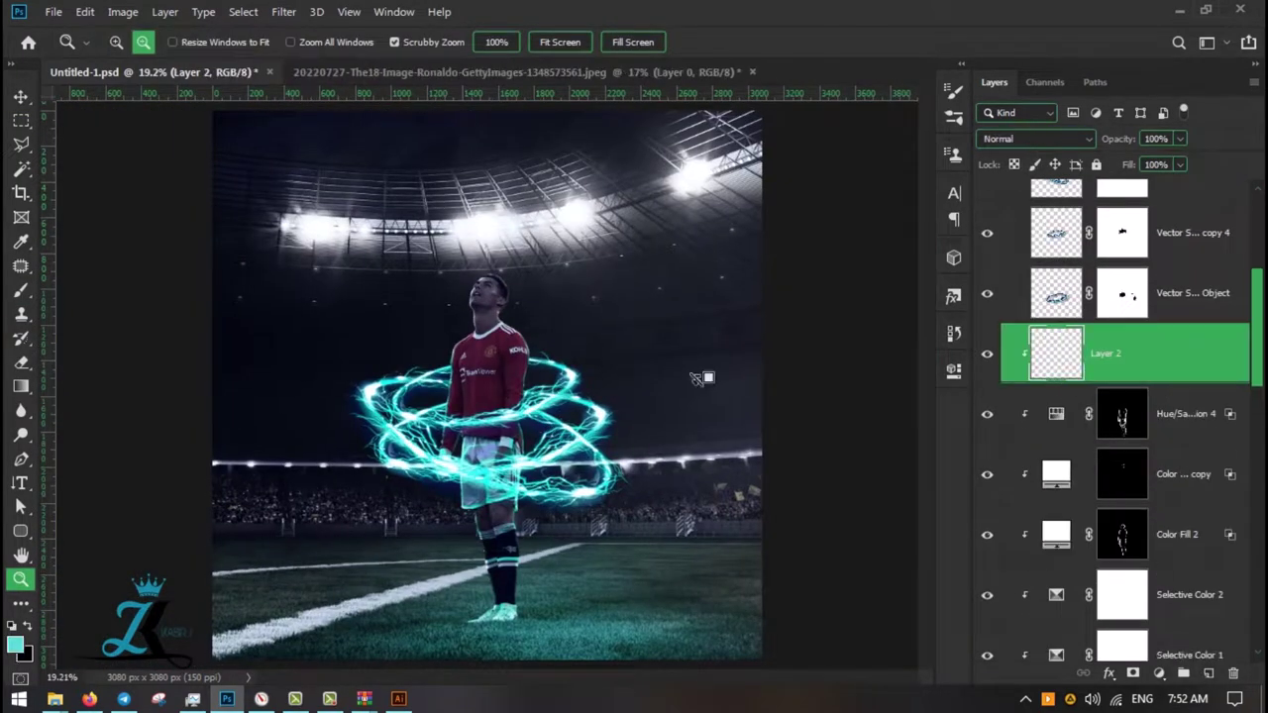
left_click(20, 290)
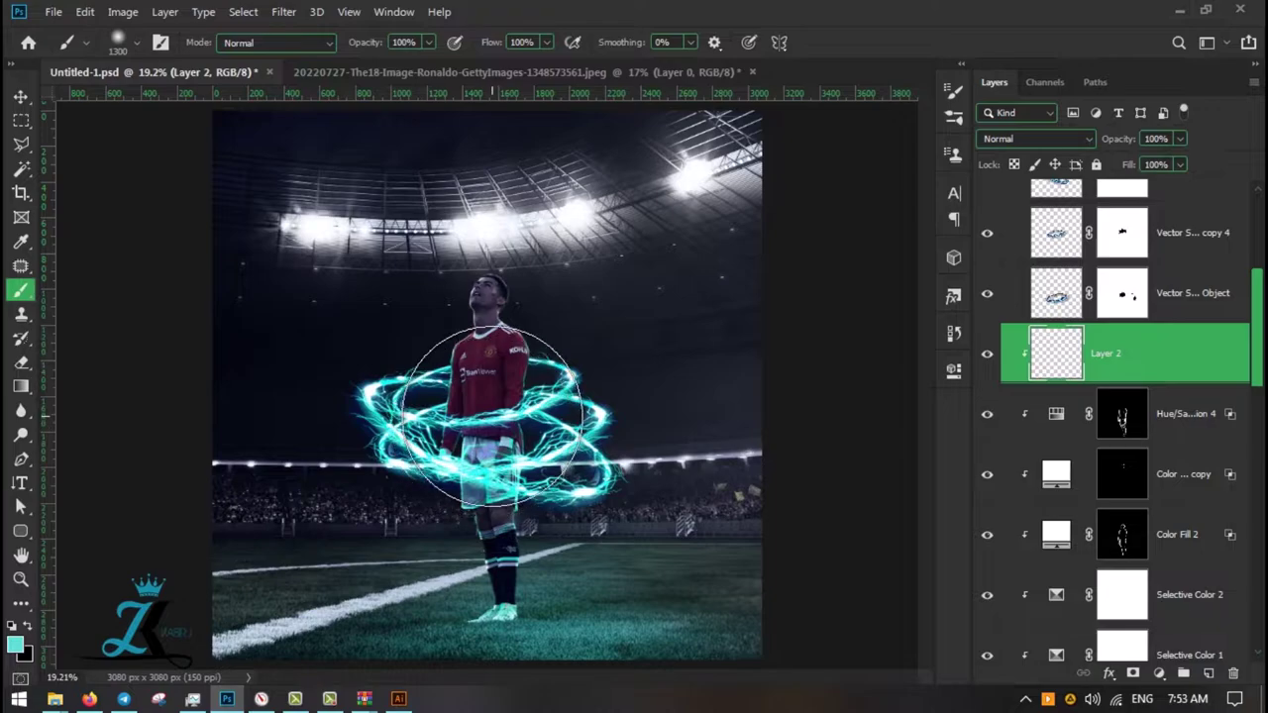
double_click(1041, 334)
left_click(918, 112)
left_click(919, 76)
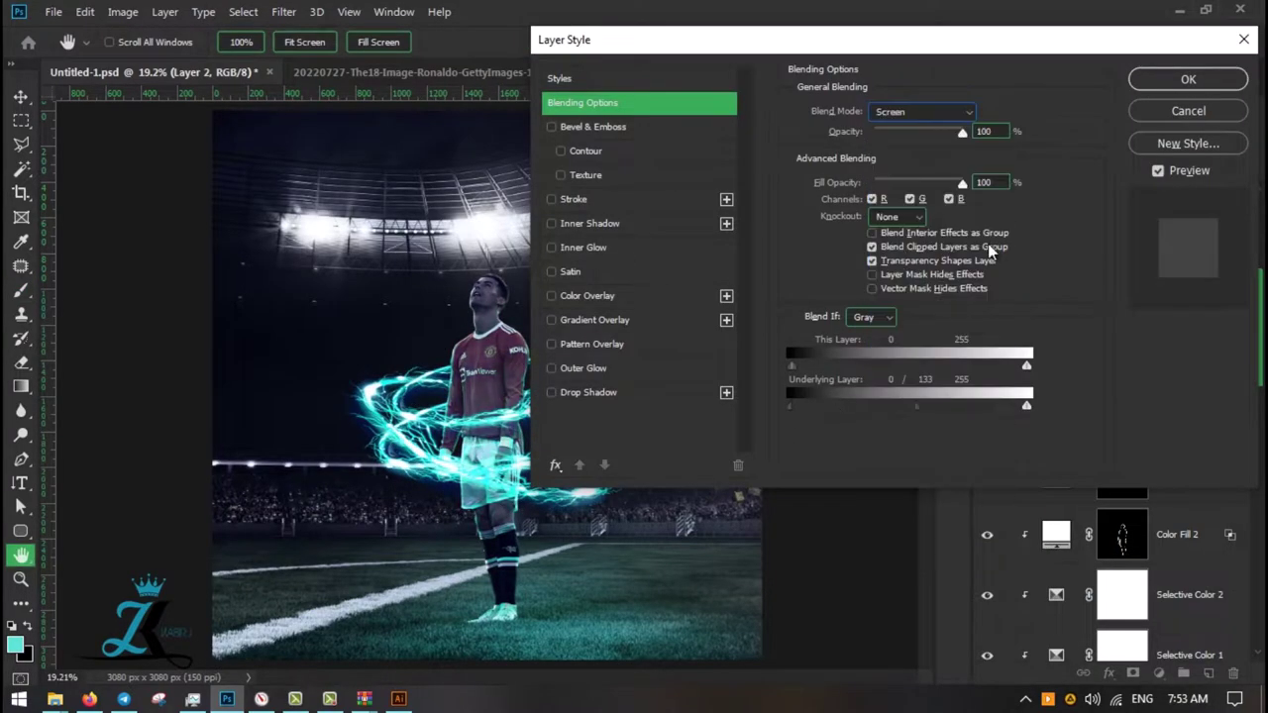
key("Down")
key("Down")
key("Down")
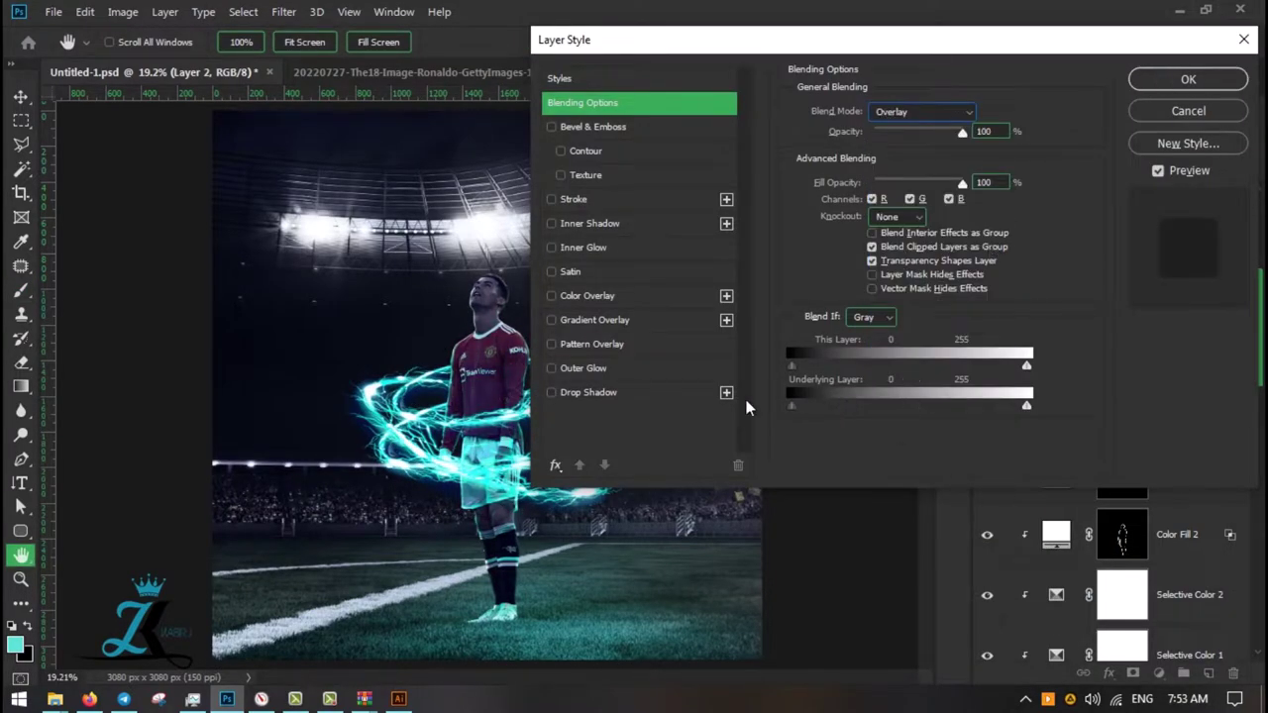
key("Return")
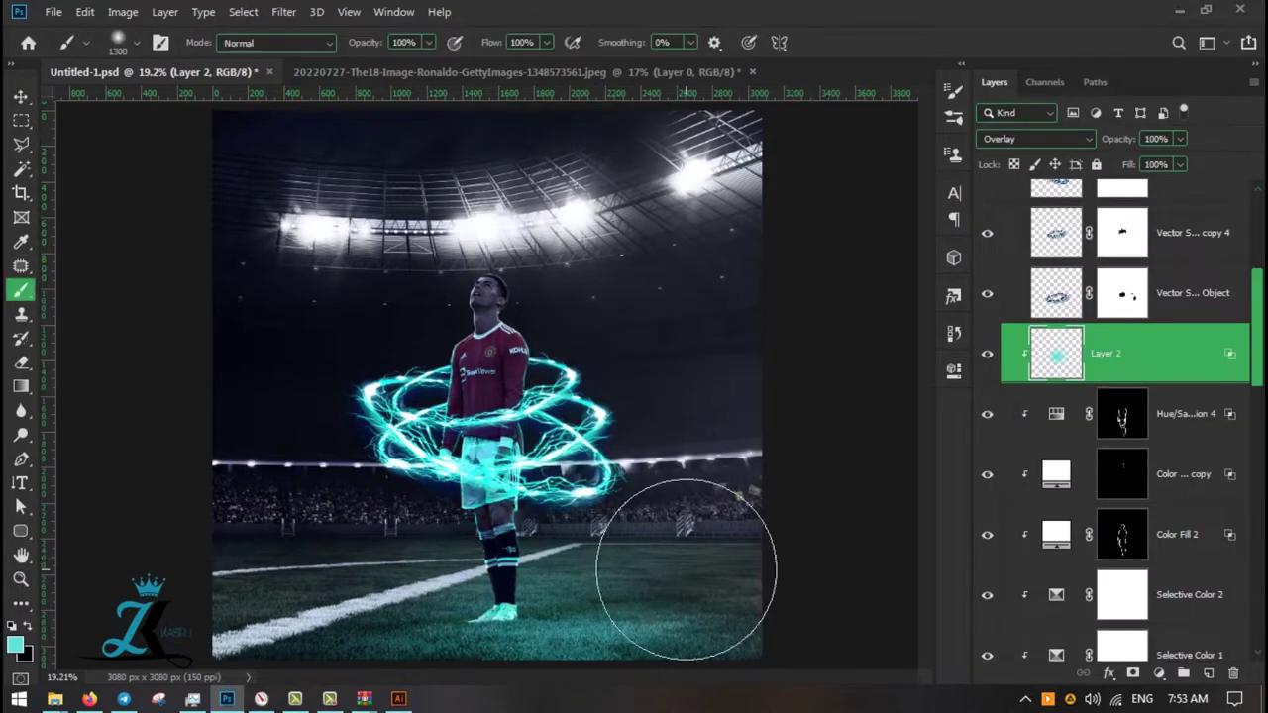
Paint cyan over the player's shirt and kit on Layer 2
scroll(685, 570, "up", 5)
key("z")
scroll(615, 392, "up", 3)
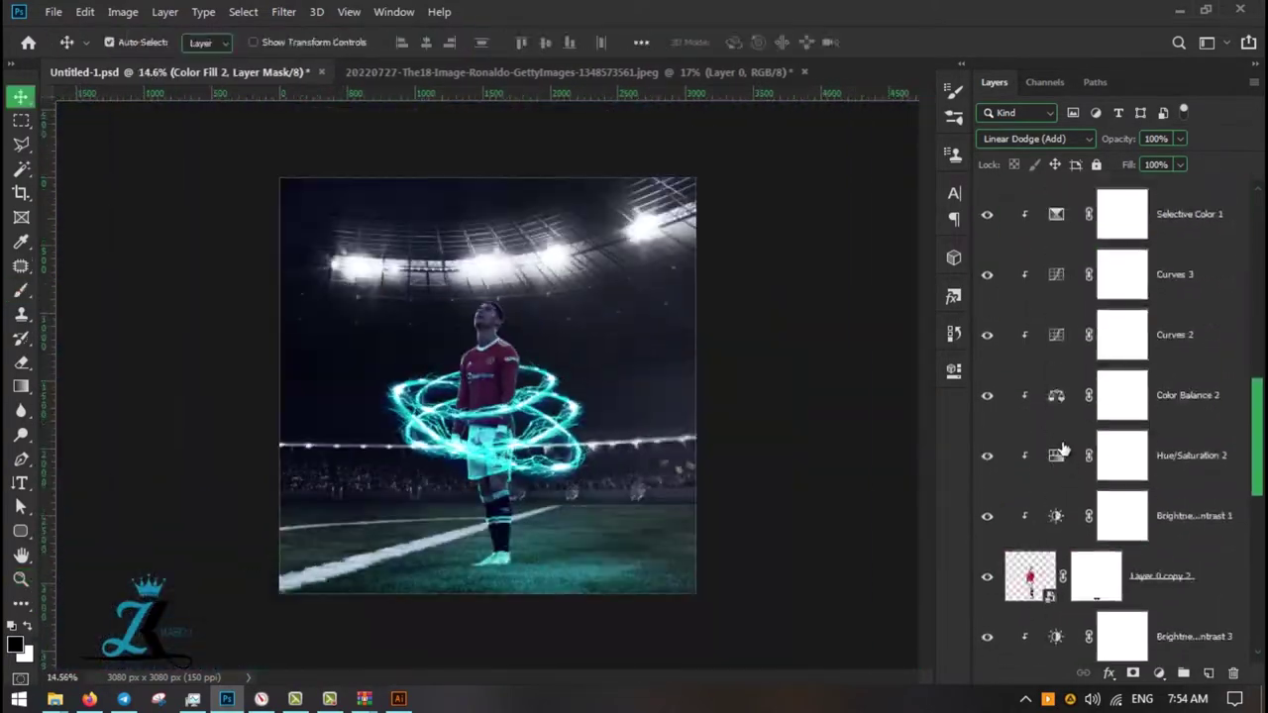
scroll(1062, 451, "up", 2)
left_click(1016, 509)
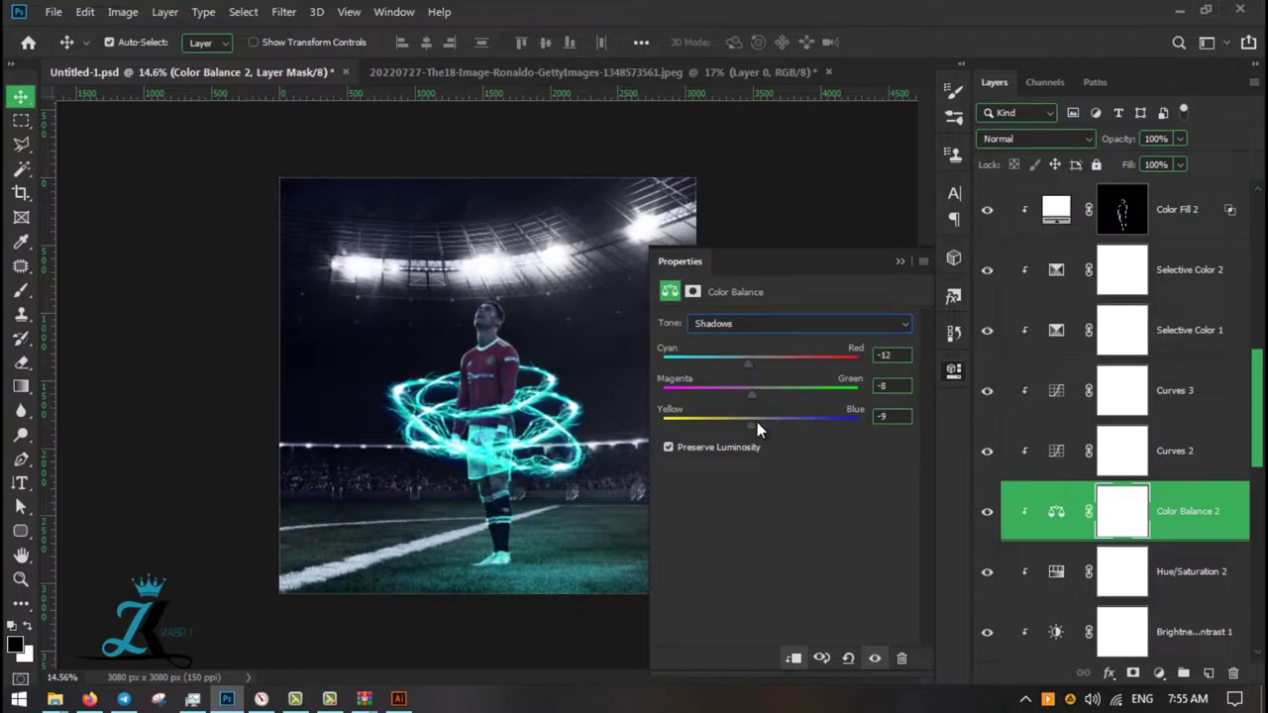
Shift Color Balance 2 shadows toward blue (Yellow/Blue +2) and hide Hue/Saturation 2
left_click_drag(757, 424, 770, 424)
left_click(734, 323)
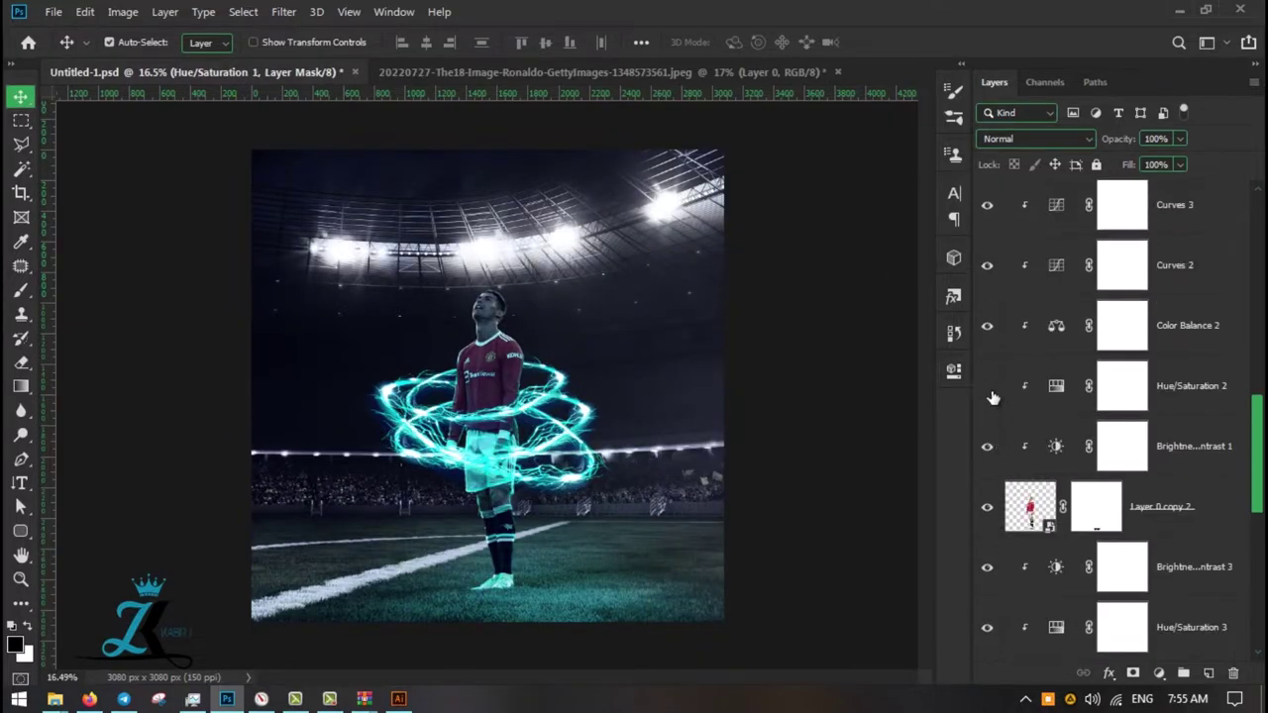
left_click(993, 337)
scroll(994, 376, "up", 1)
left_click(993, 408)
scroll(992, 362, "down", 2)
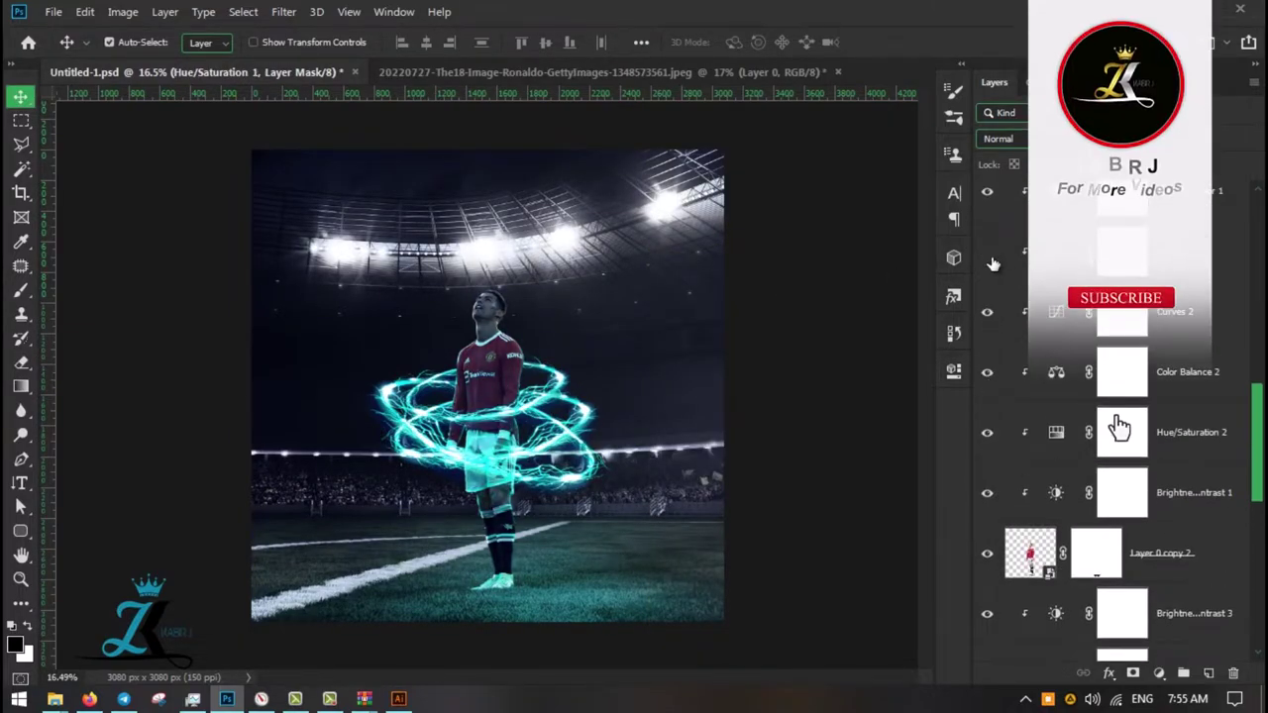
scroll(991, 327, "up", 4)
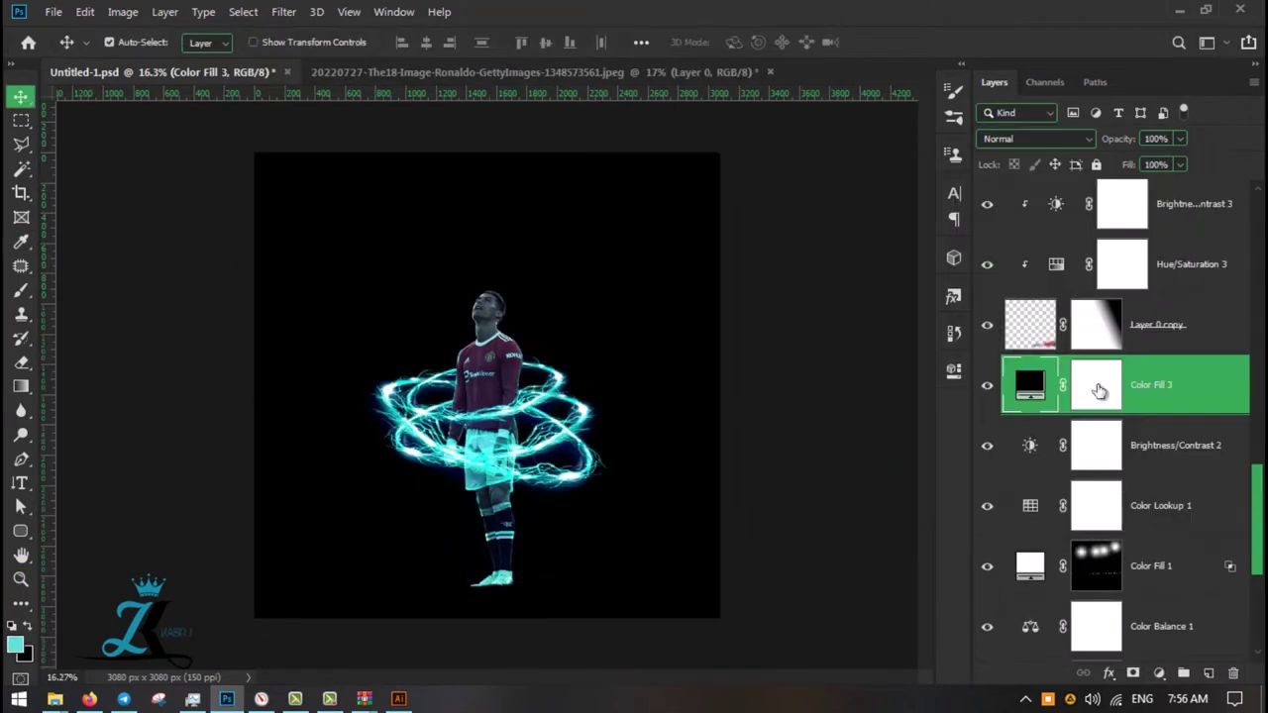
Paint Color Fill 3's mask into an edge vignette and set fog 2 to 18% opacity
key("x")
left_click_drag(756, 436, 327, 495)
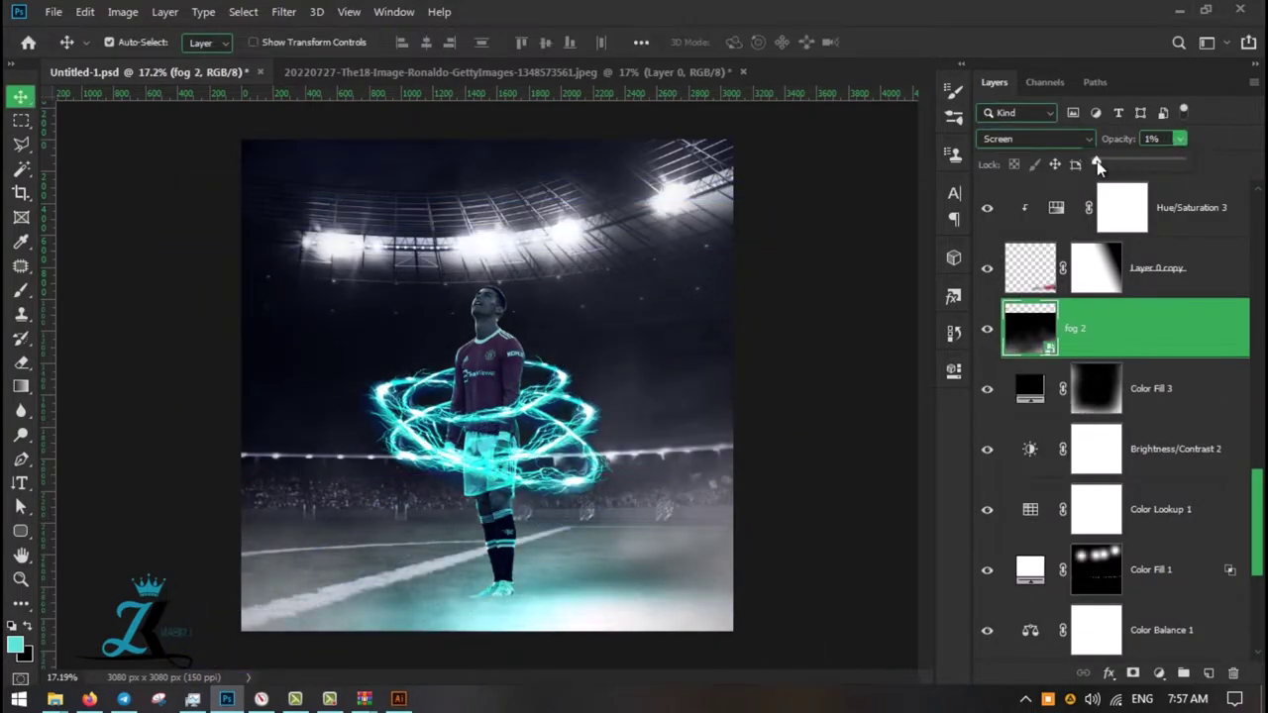
left_click_drag(1097, 160, 1112, 160)
left_click_drag(1030, 328, 993, 289)
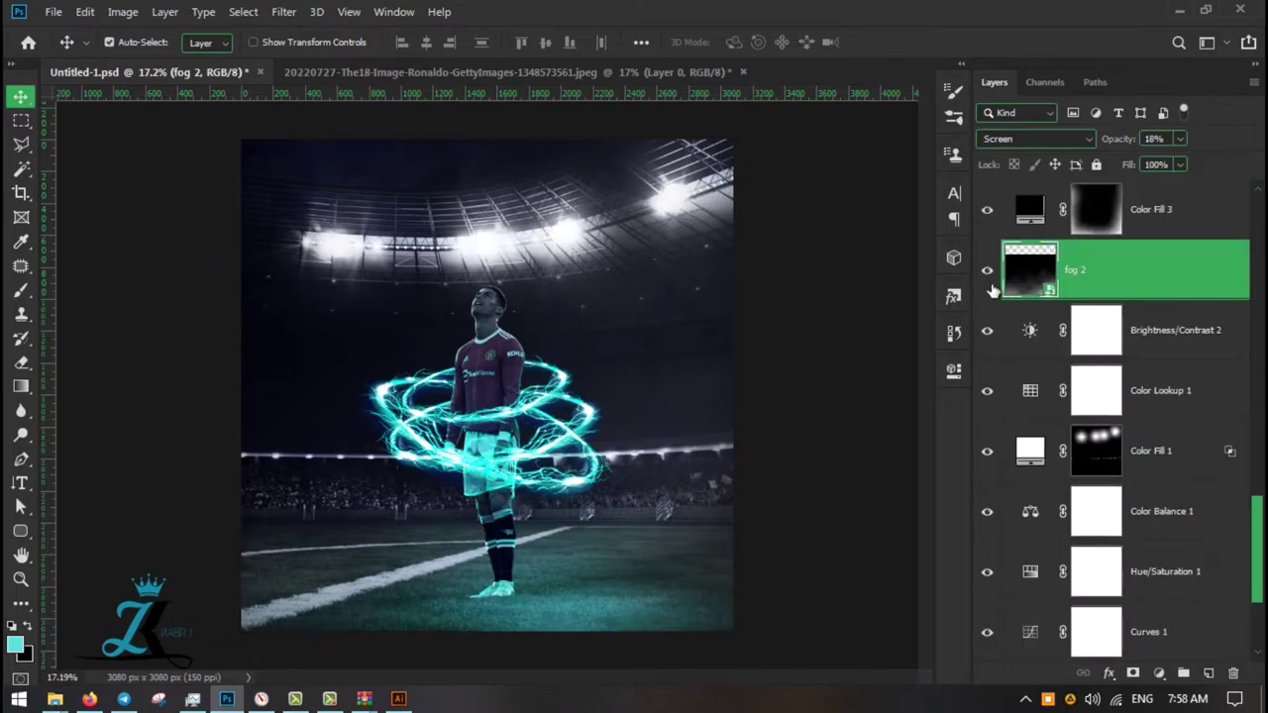
Add a Hue/Saturation clipped to the fog with lightness -73, then lower opacity to 0%
left_click(1159, 673)
left_click(1140, 491)
left_click_drag(784, 466, 695, 466)
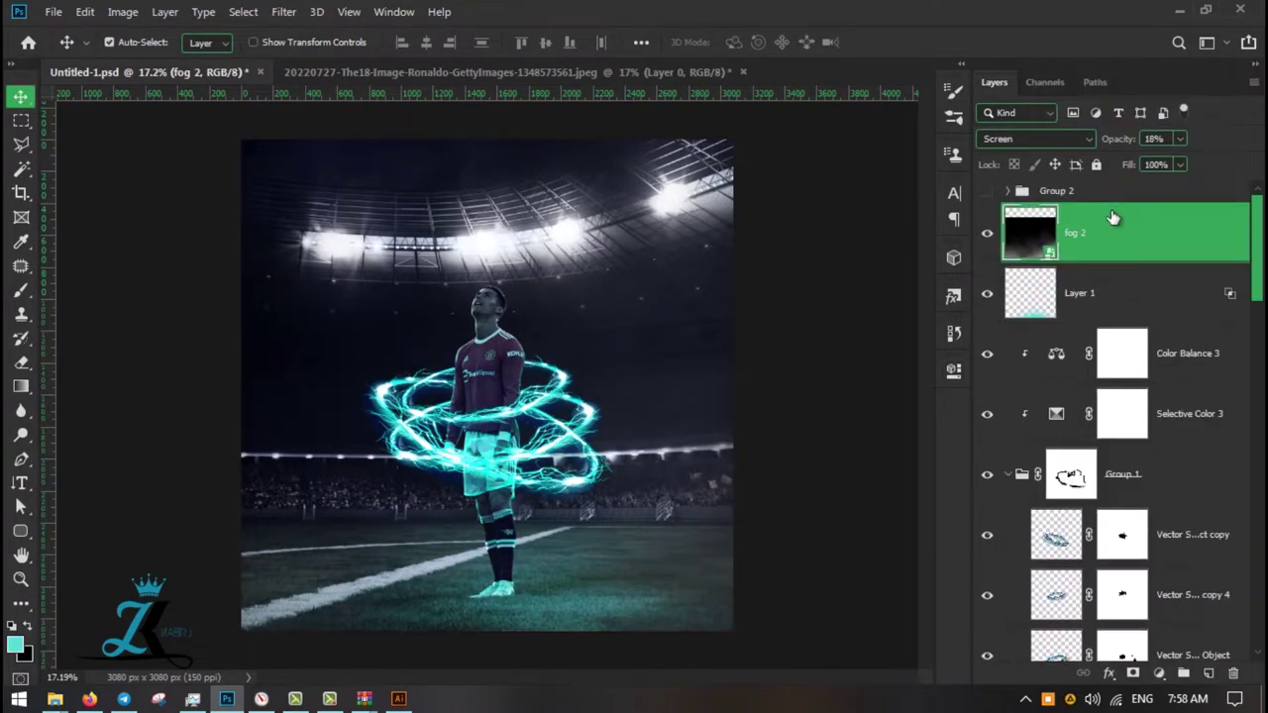
left_click_drag(1220, 168, 1161, 164)
Hide fog 2 and nudge Brightness/Contrast 2's brightness up slightly
left_click(987, 233)
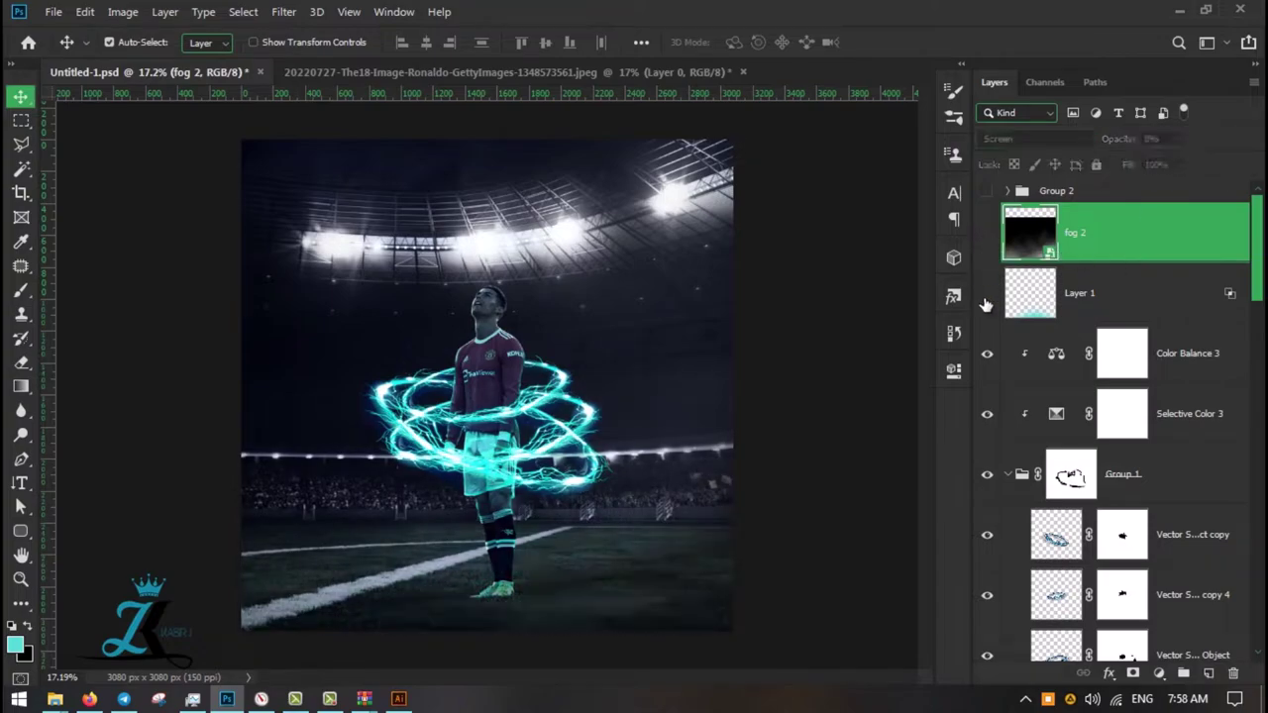
key("z")
left_click(589, 451)
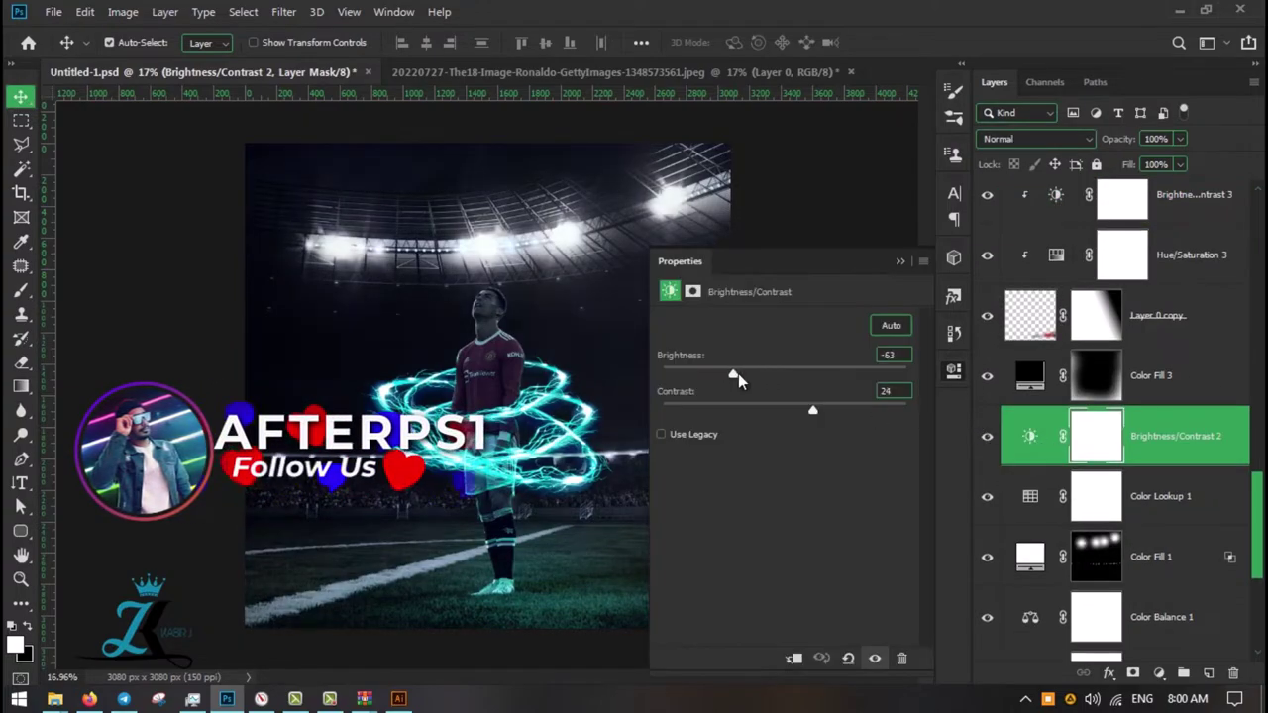
left_click_drag(738, 379, 750, 378)
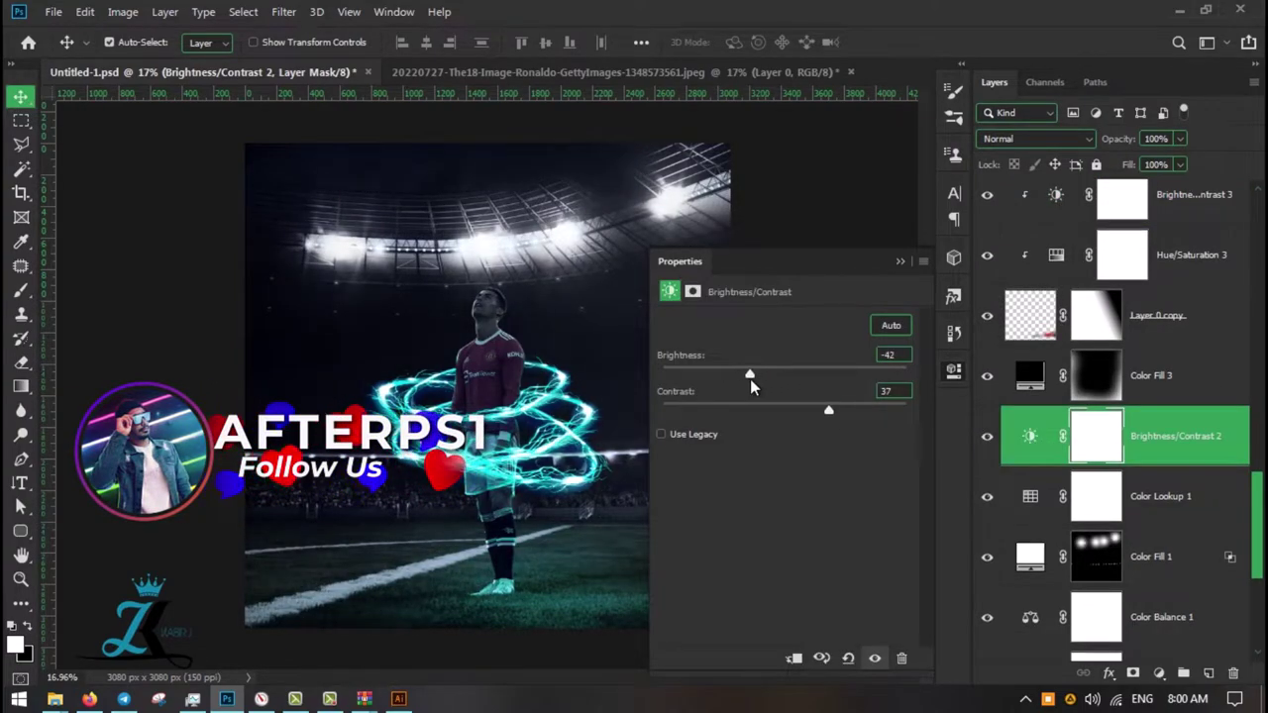
key("z")
left_click(709, 375)
Pick a soft fog brush from the Visualsofjulius folder with a pale grey colour
scroll(631, 606, "up", 2)
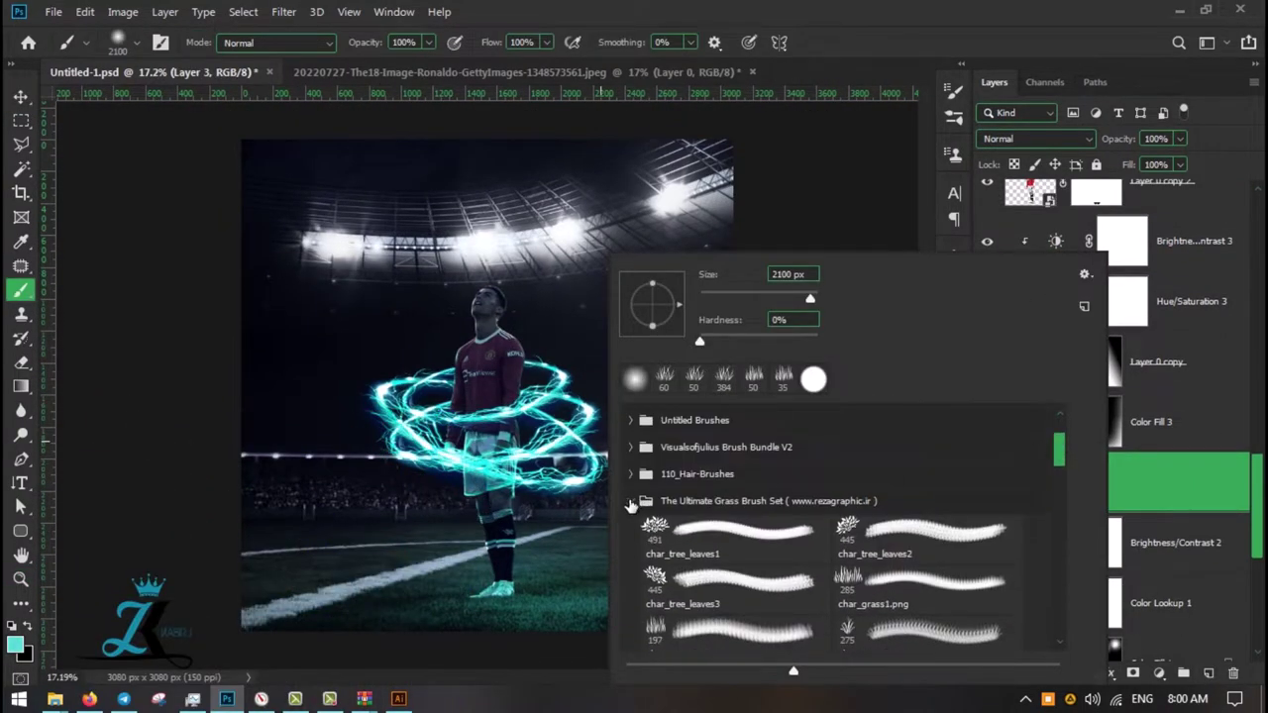
scroll(631, 606, "up", 3)
left_click(631, 552)
scroll(693, 555, "down", 2)
double_click(693, 593)
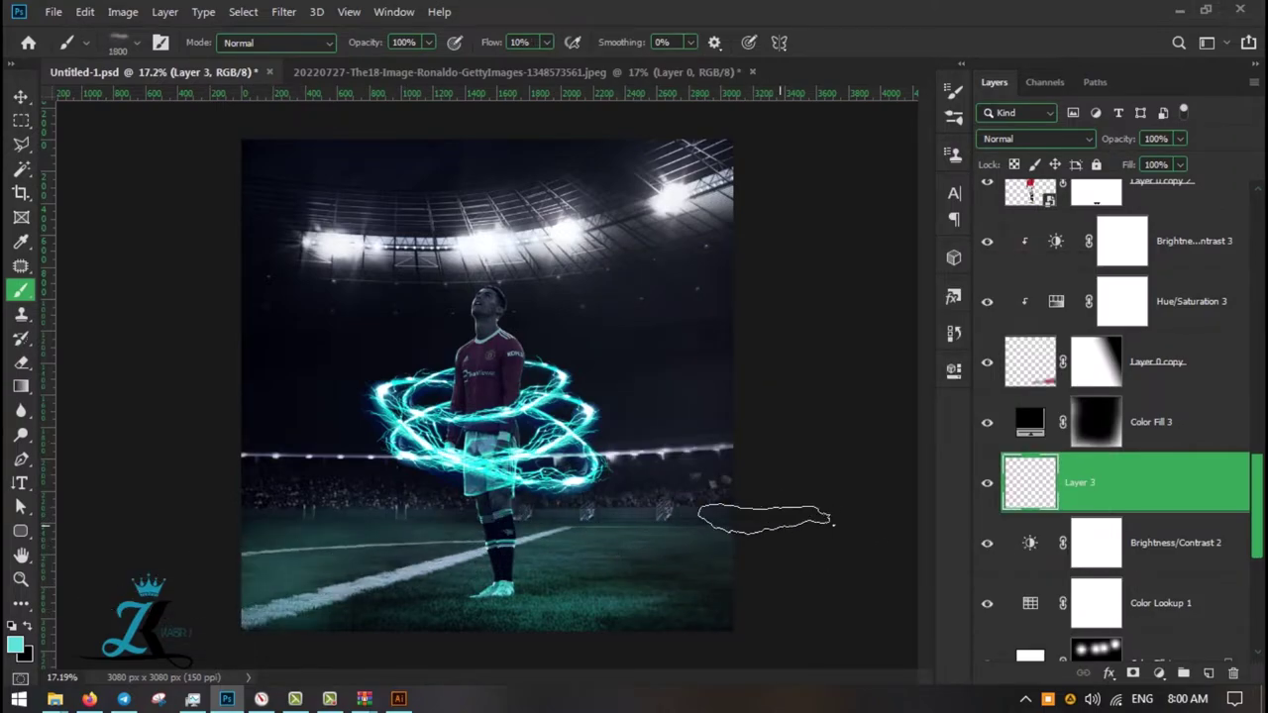
left_click(15, 645)
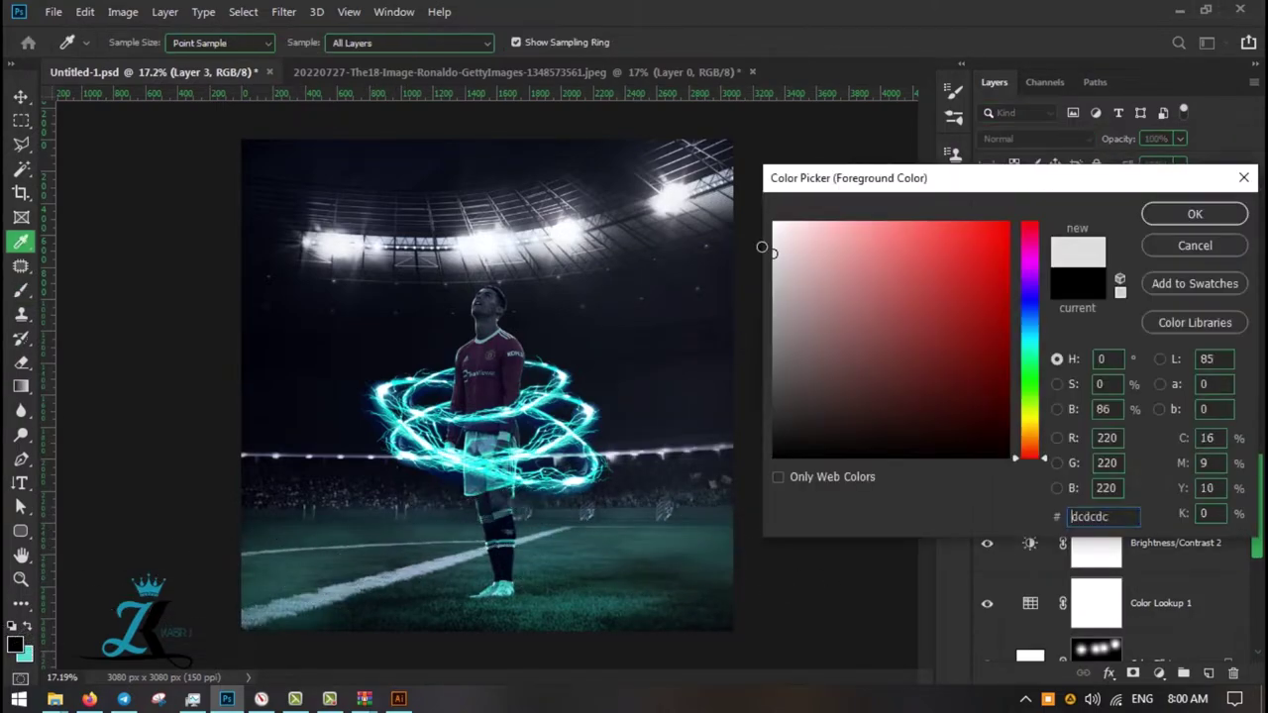
left_click(1195, 212)
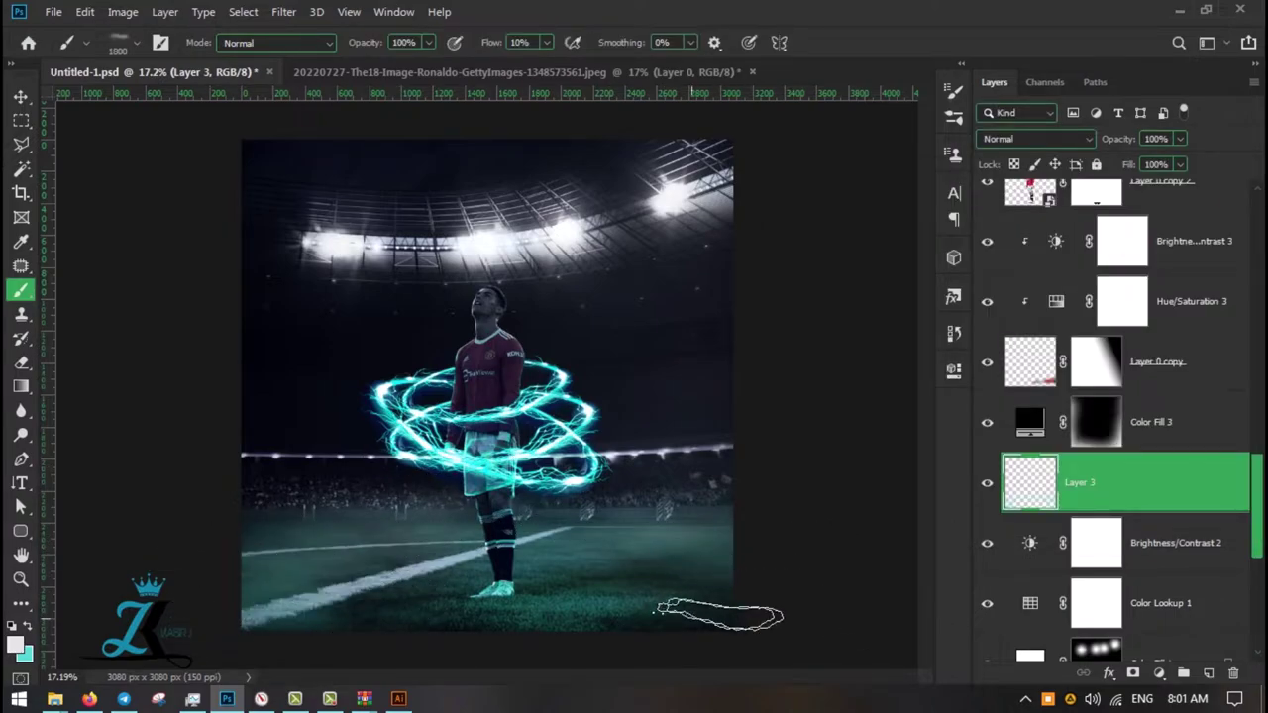
Zoom out to view the whole image and close the adjustment settings
key("z")
left_click_drag(718, 615, 646, 453)
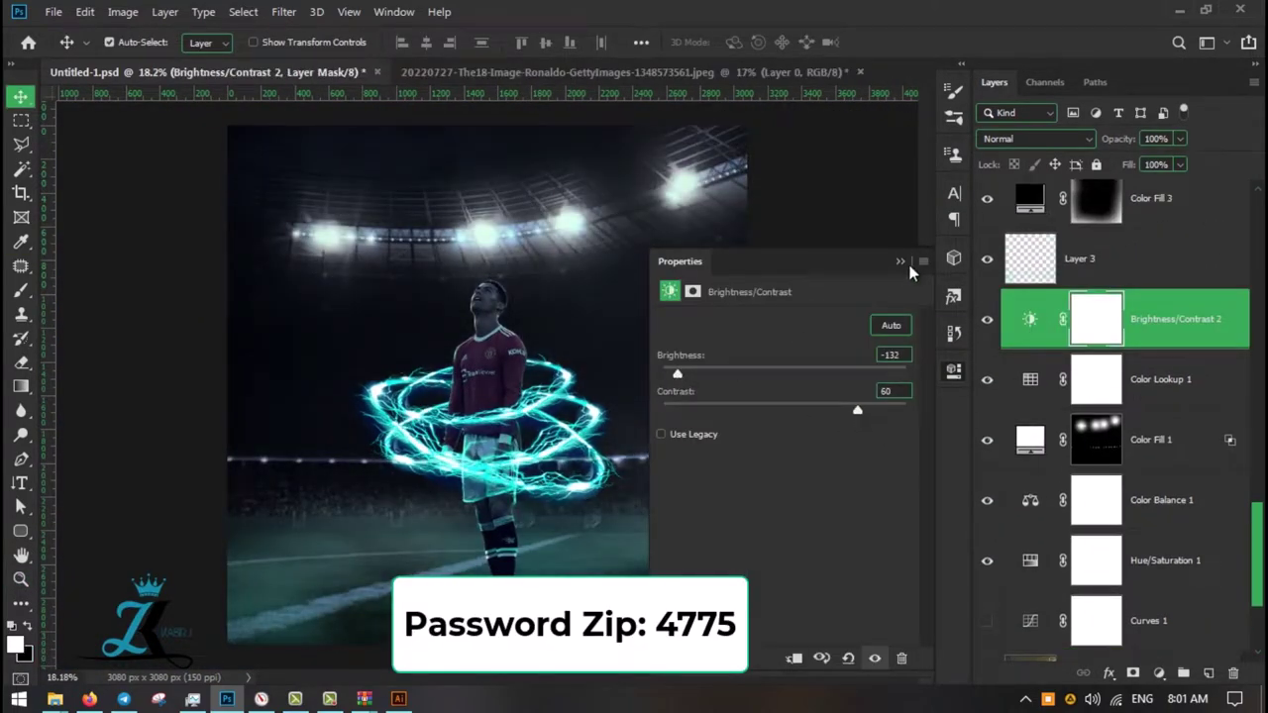
left_click(900, 261)
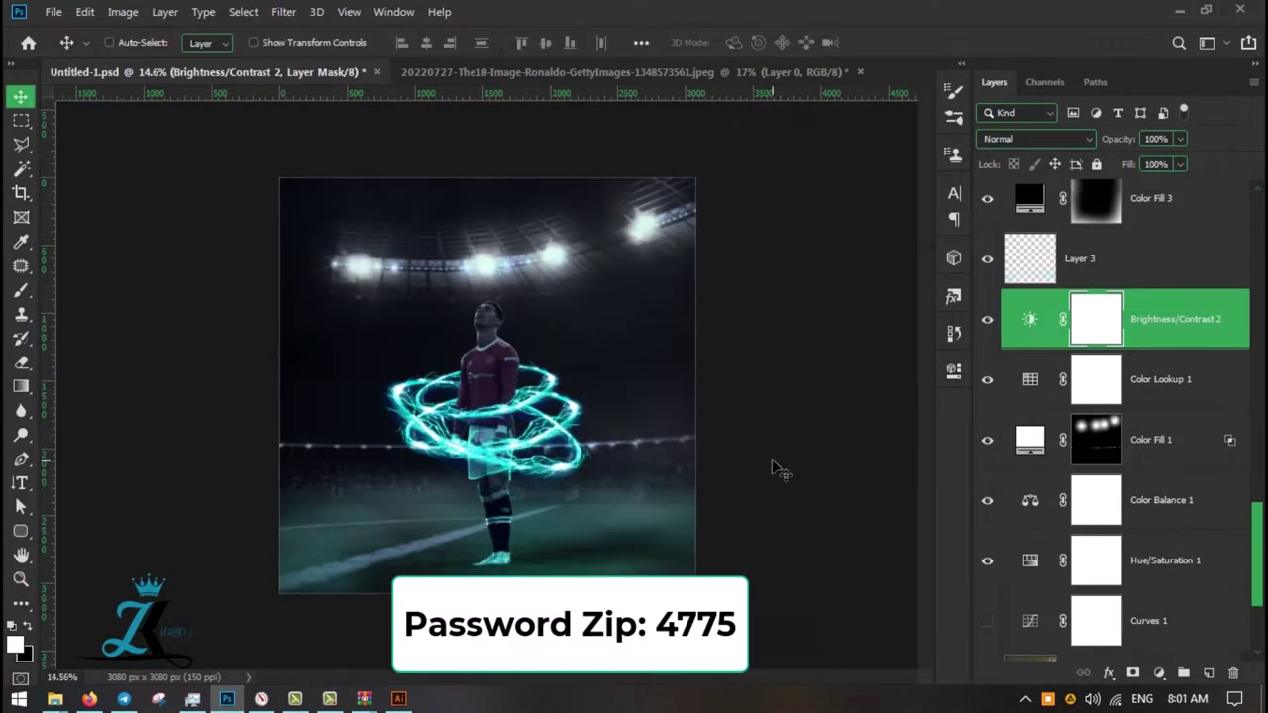
key("z")
scroll(971, 430, "down", 3)
left_click(986, 439)
scroll(986, 439, "up", 3)
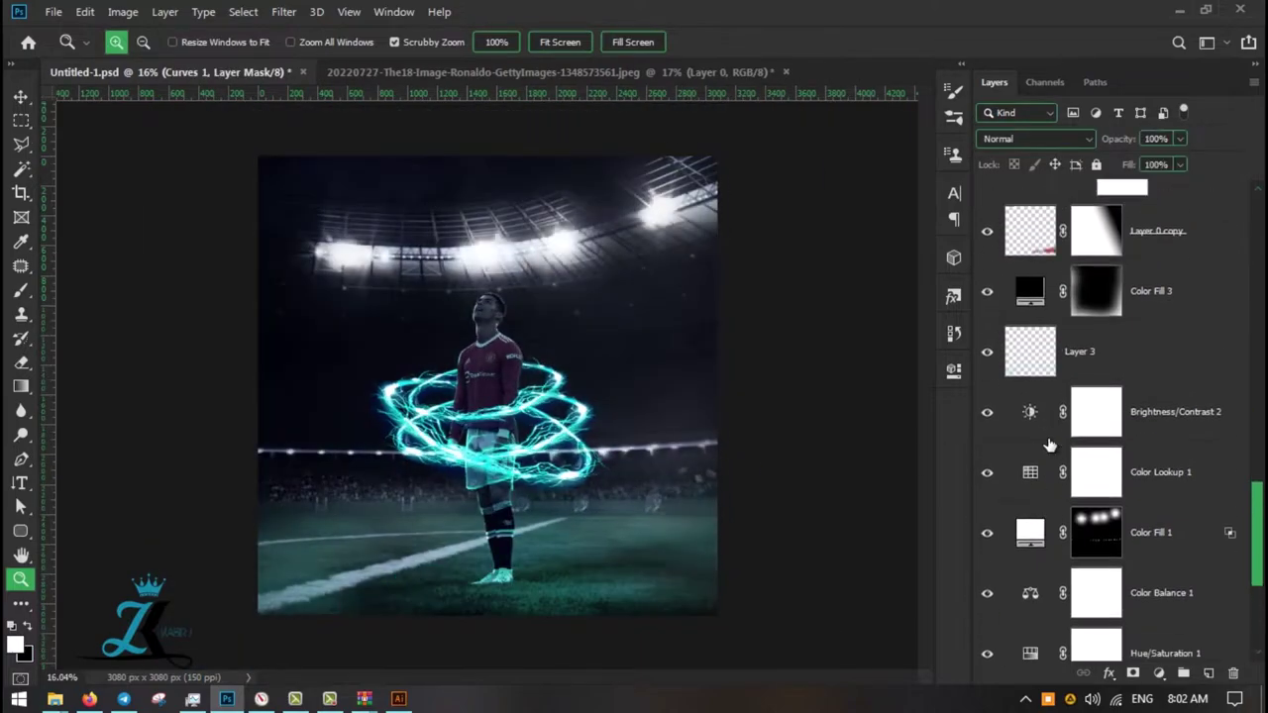
Toggle Brightness/Contrast 2 to compare and confirm brightness -40, contrast 37
left_click(1021, 389)
left_click(987, 389)
double_click(1015, 390)
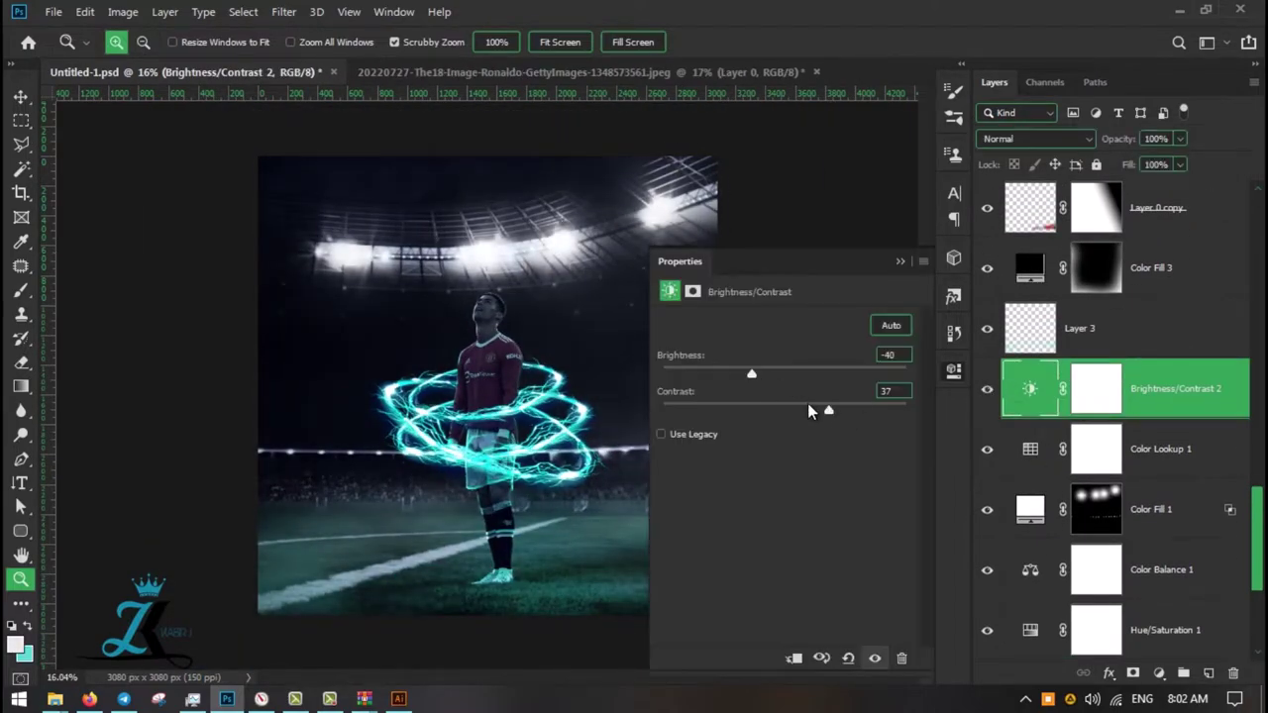
left_click(900, 261)
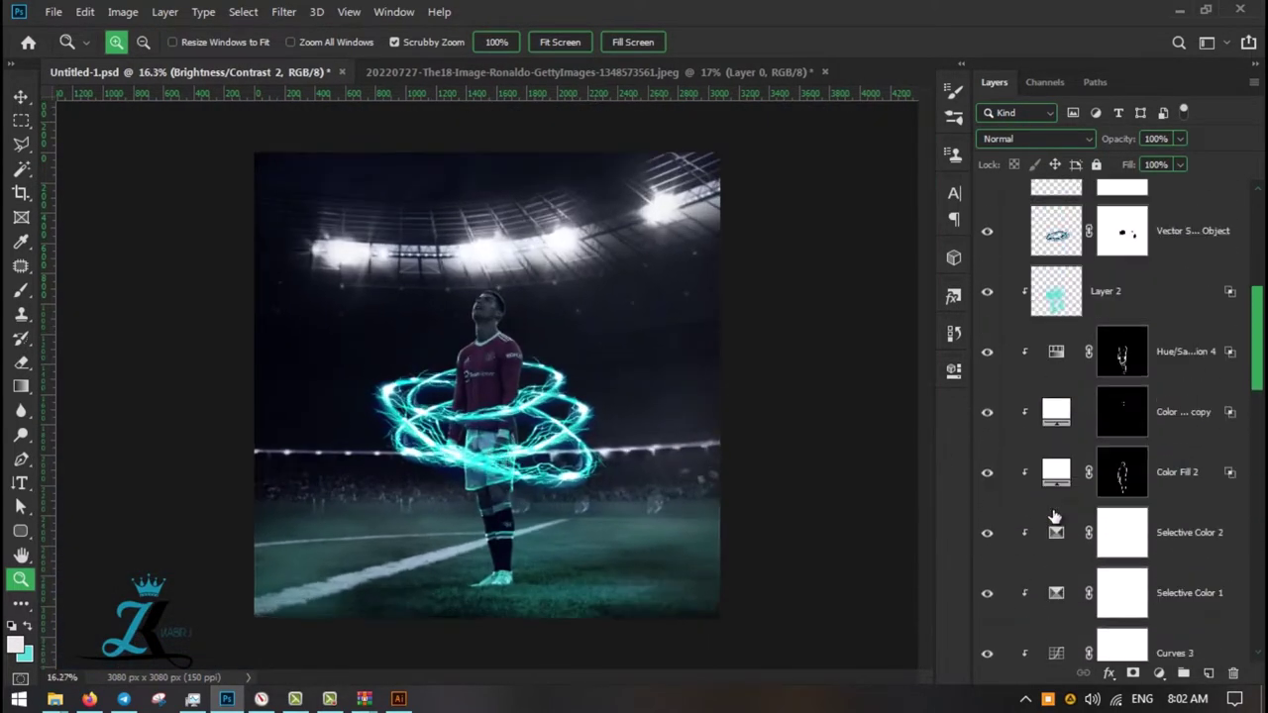
scroll(1055, 520, "up", 3)
scroll(1056, 520, "up", 3)
scroll(1055, 521, "down", 4)
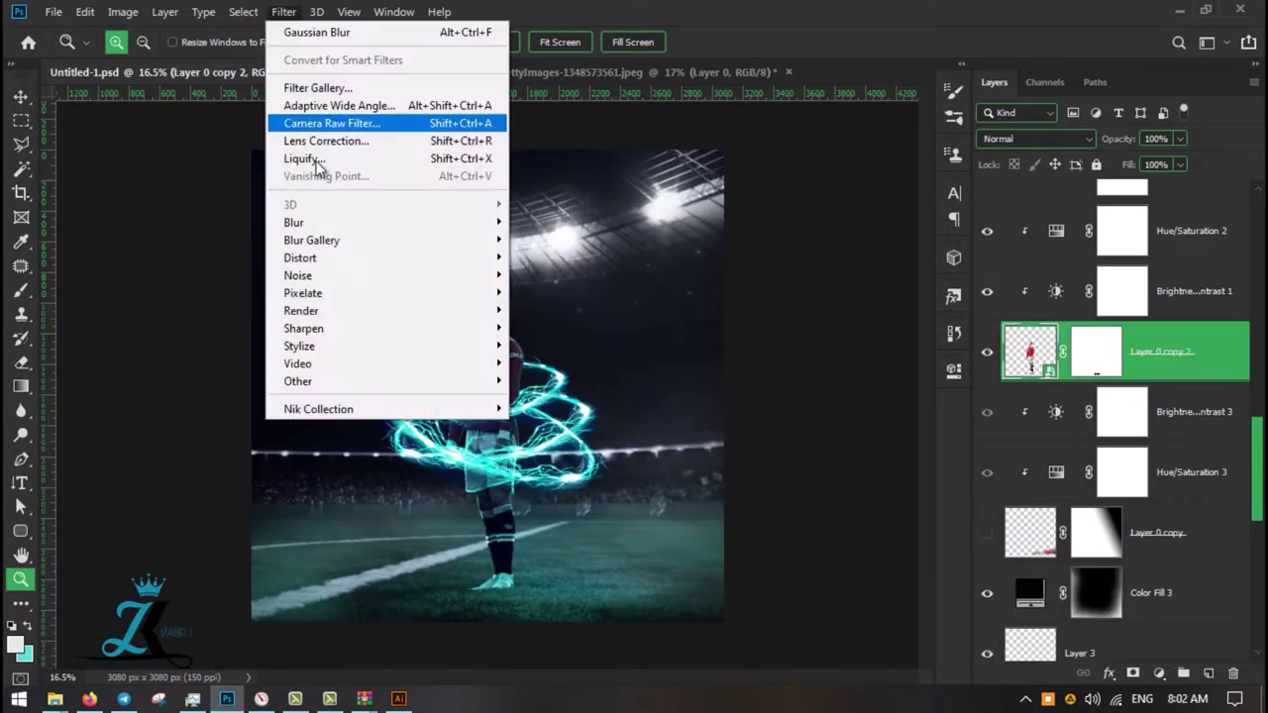
Field-blur Layer 0 copy 2 at about 3 px with pins on the legs and body
left_click(555, 228)
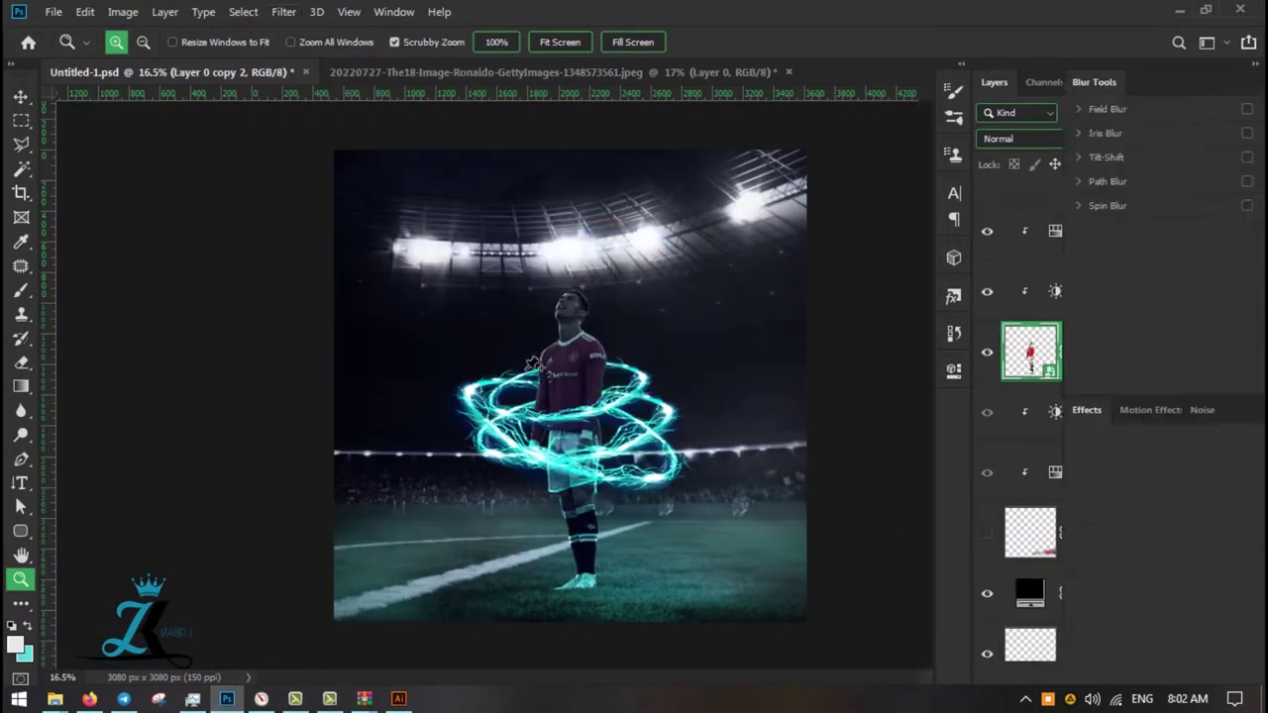
scroll(502, 395, "up", 5)
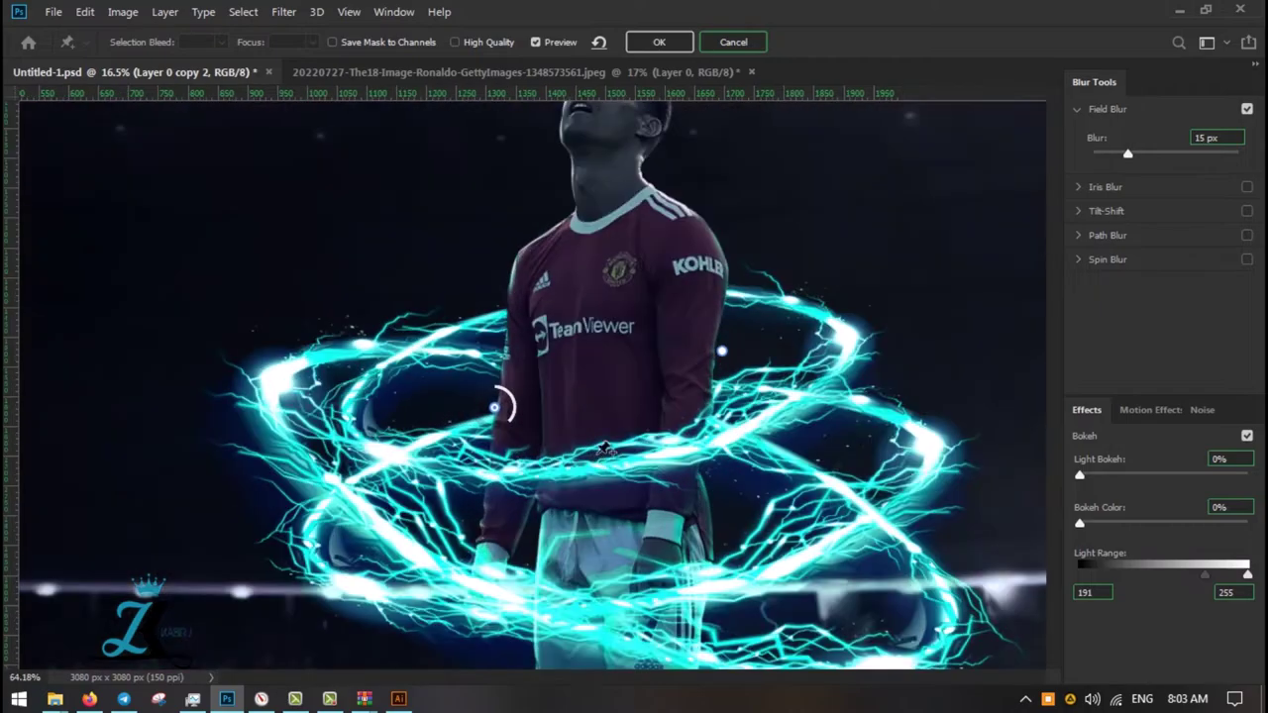
scroll(755, 366, "down", 5)
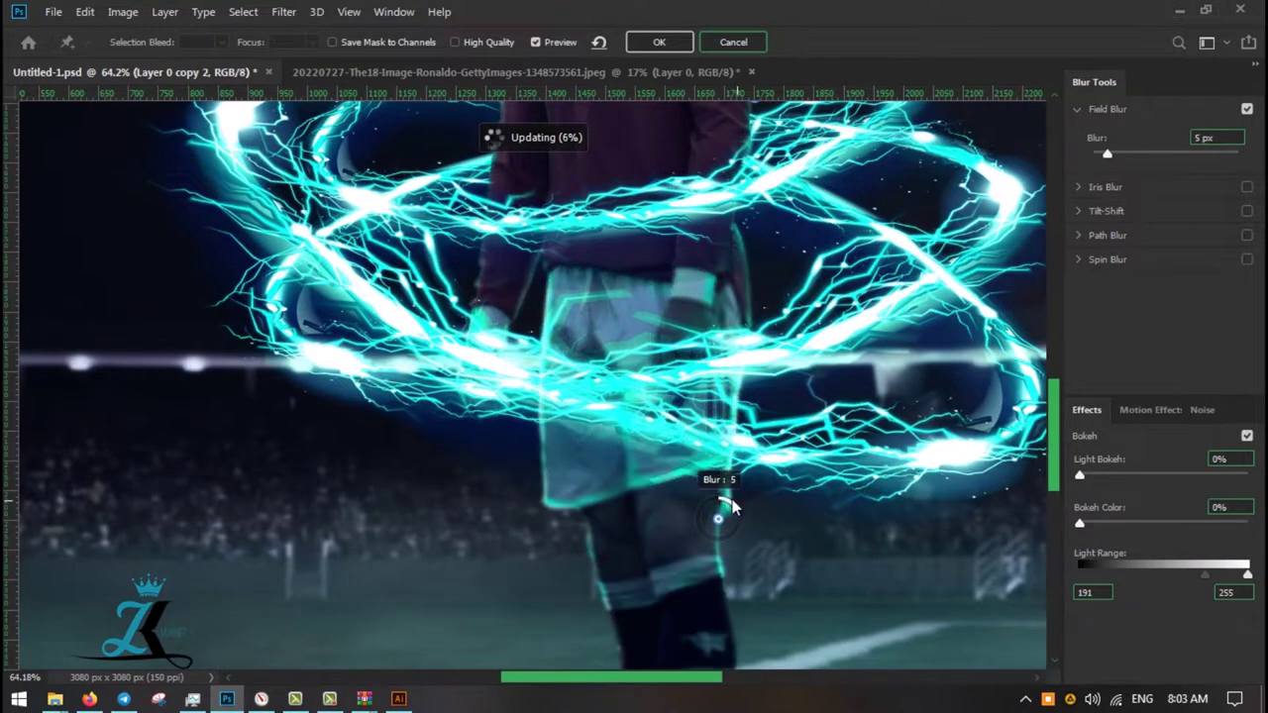
scroll(730, 508, "down", 3)
left_click_drag(730, 507, 669, 572)
scroll(613, 263, "up", 5)
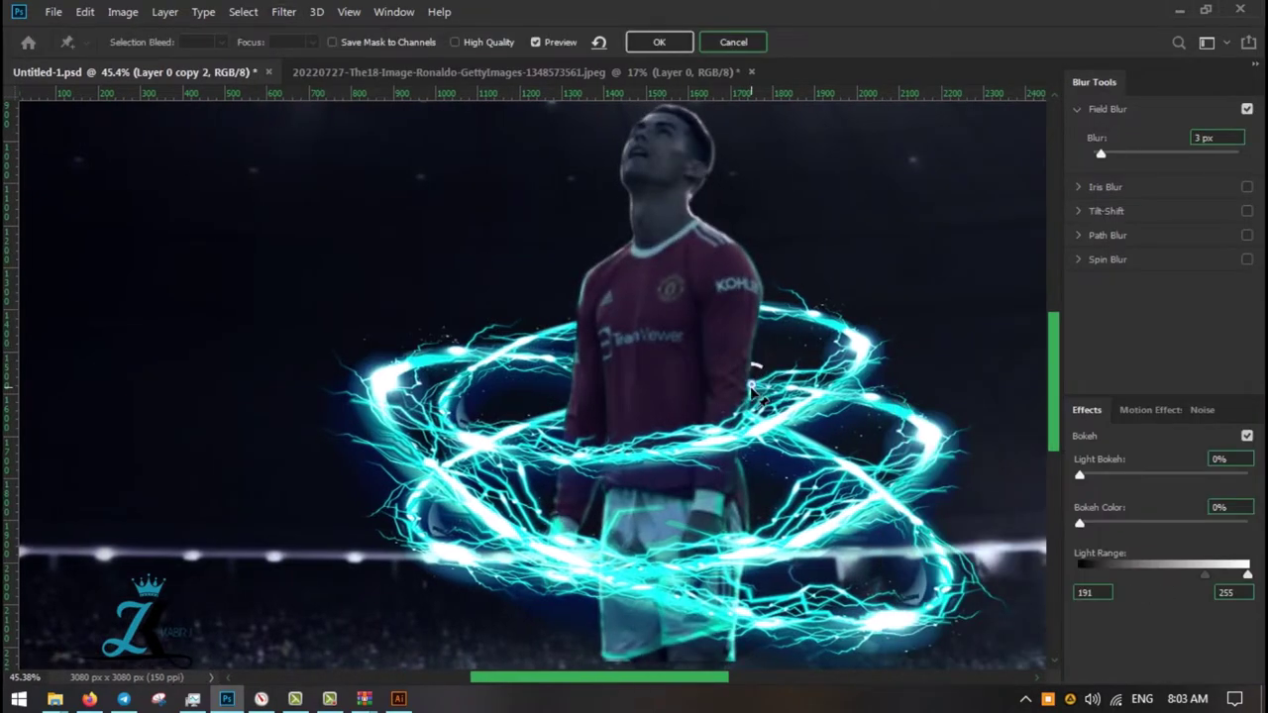
scroll(743, 486, "down", 2)
left_click(725, 573)
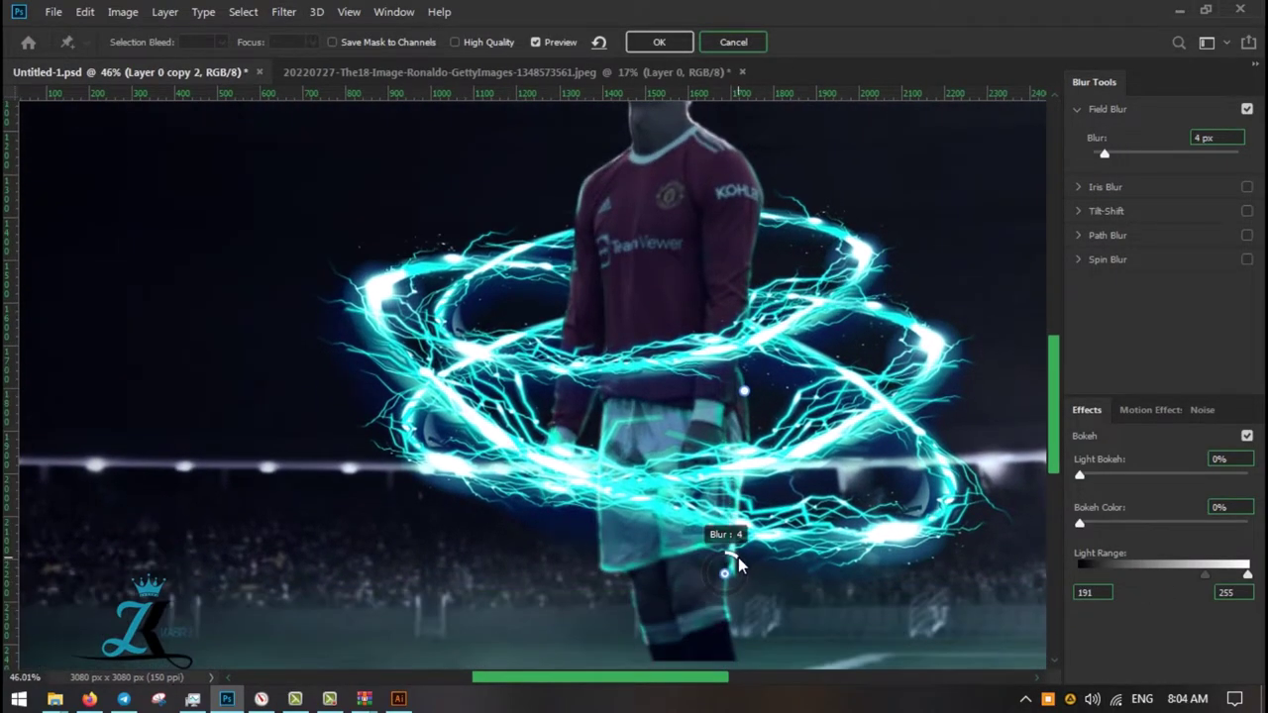
scroll(696, 458, "down", 5)
scroll(738, 334, "up", 7)
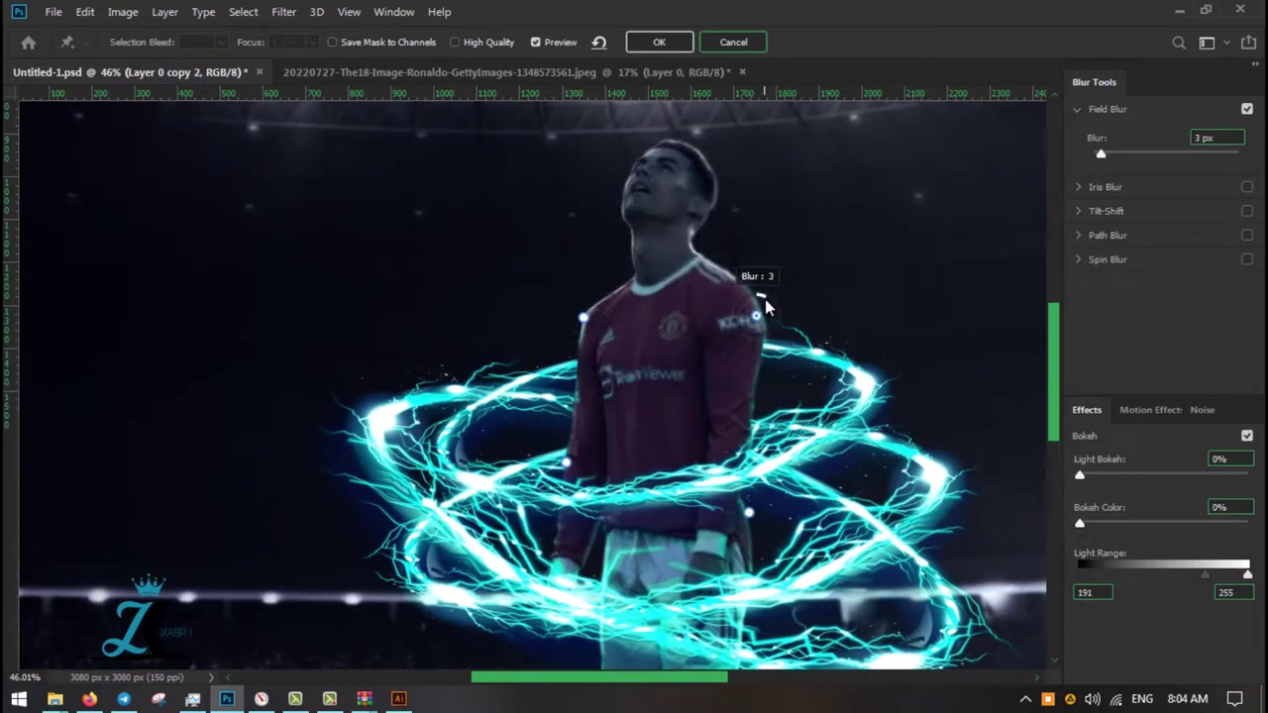
key("Return")
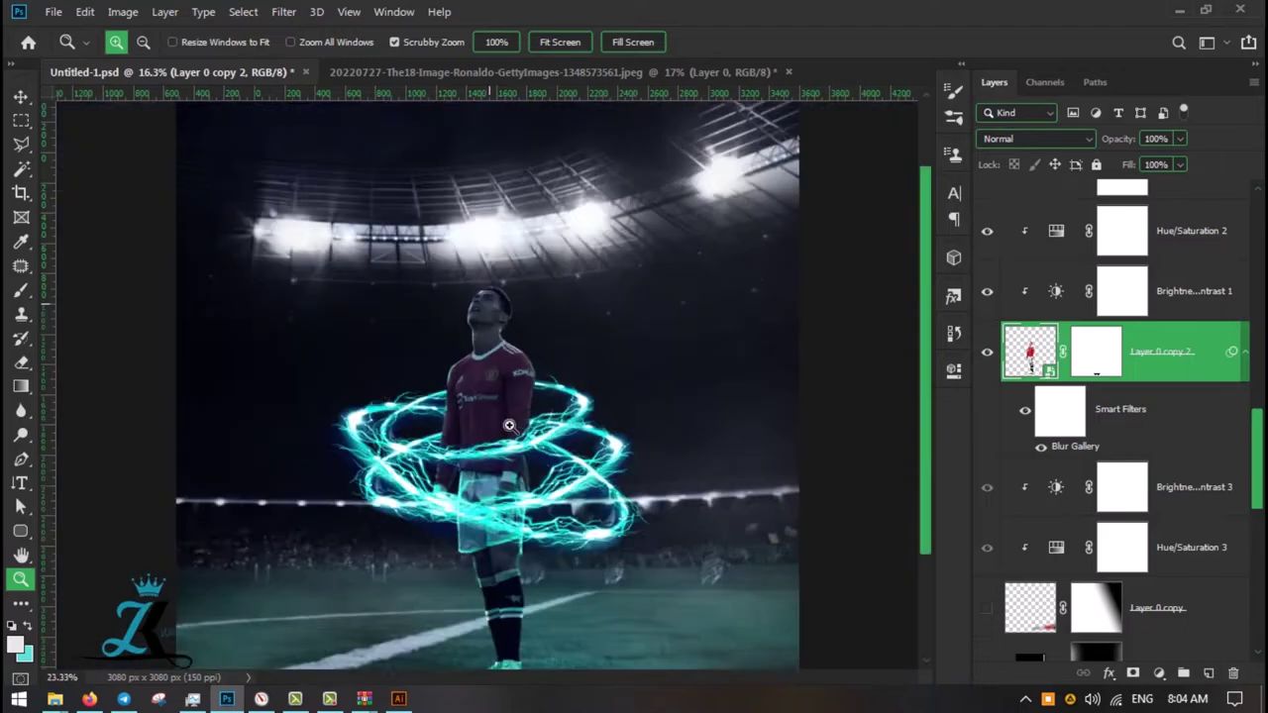
scroll(1036, 414, "up", 3)
Set Color Balance 1 Highlights to -44, -3, +32
double_click(1030, 375)
left_click(733, 324)
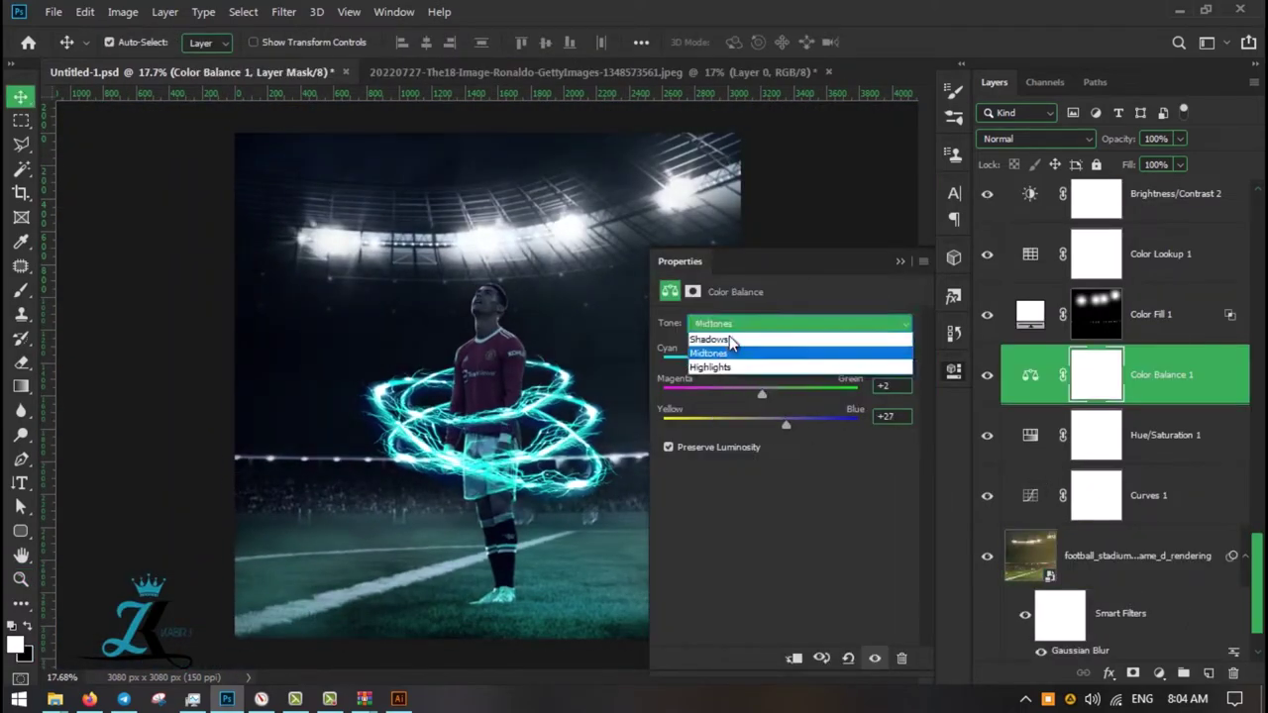
key("Down")
key("Down")
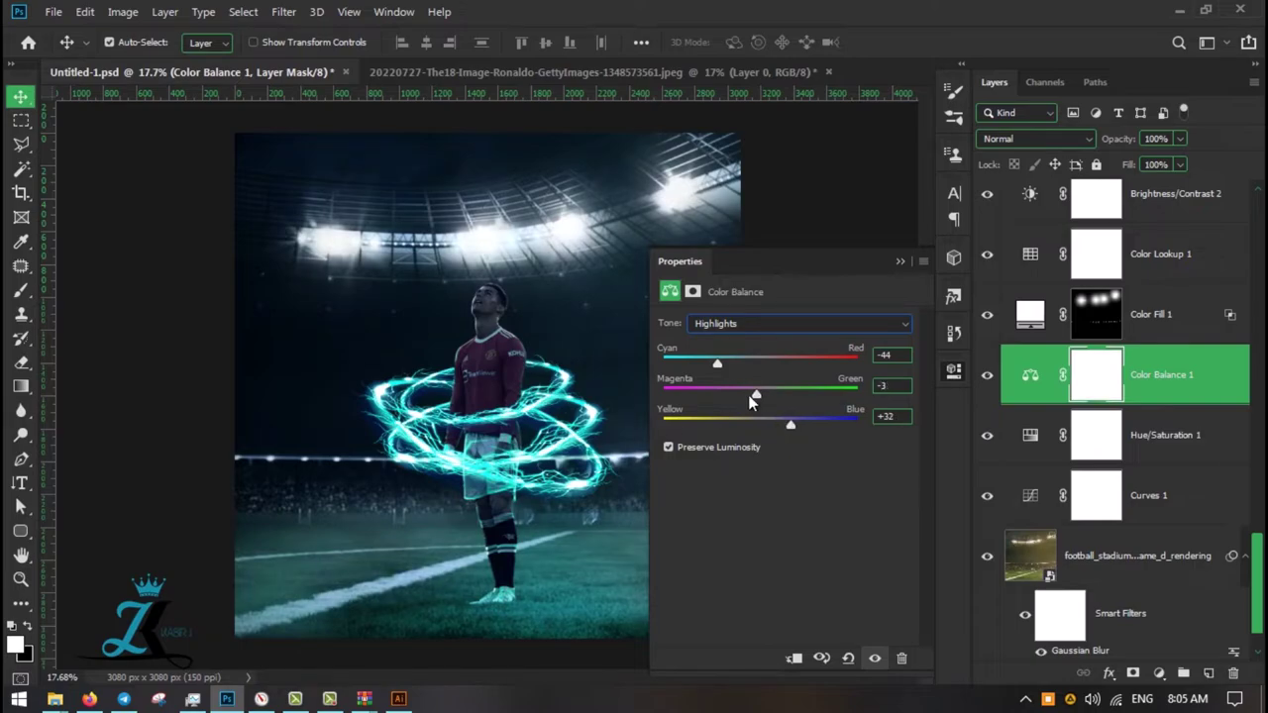
left_click(901, 261)
scroll(486, 317, "up", 5)
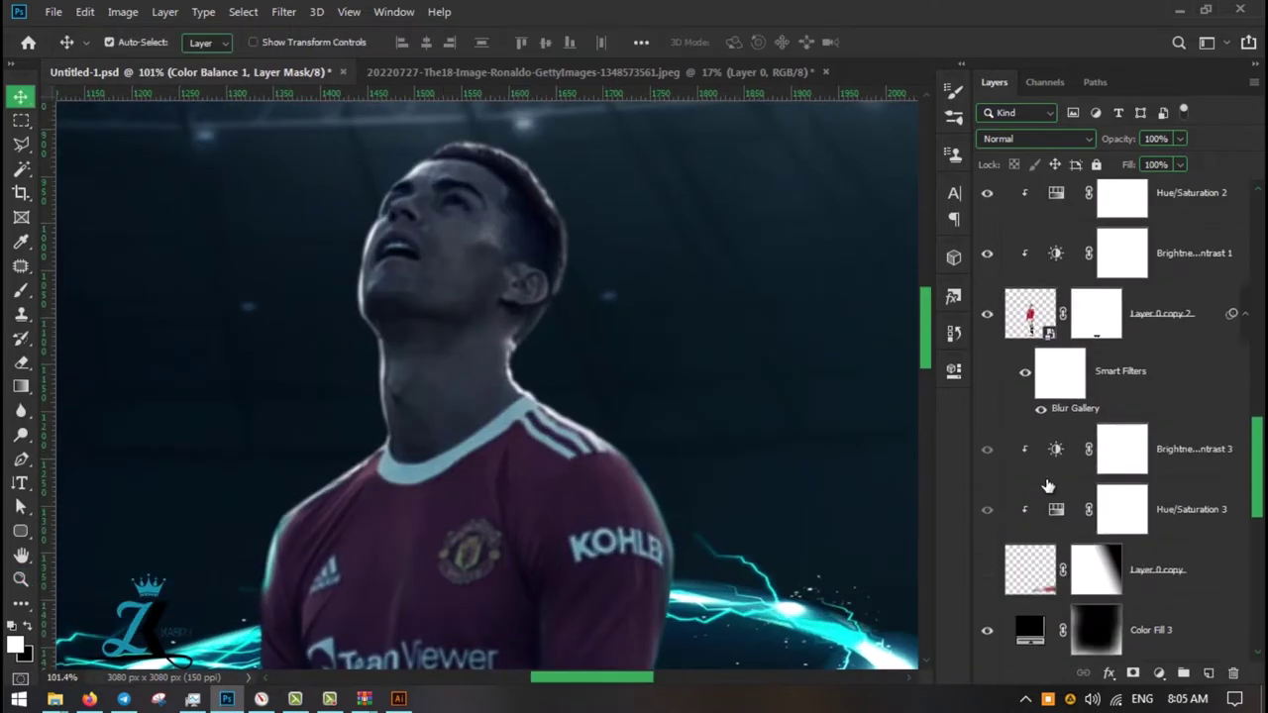
Paint black on Layer 0 copy 2's Smart Filter mask over the head
left_click(1030, 407)
left_click(1059, 466)
key("b")
right_click(458, 250)
key("Return")
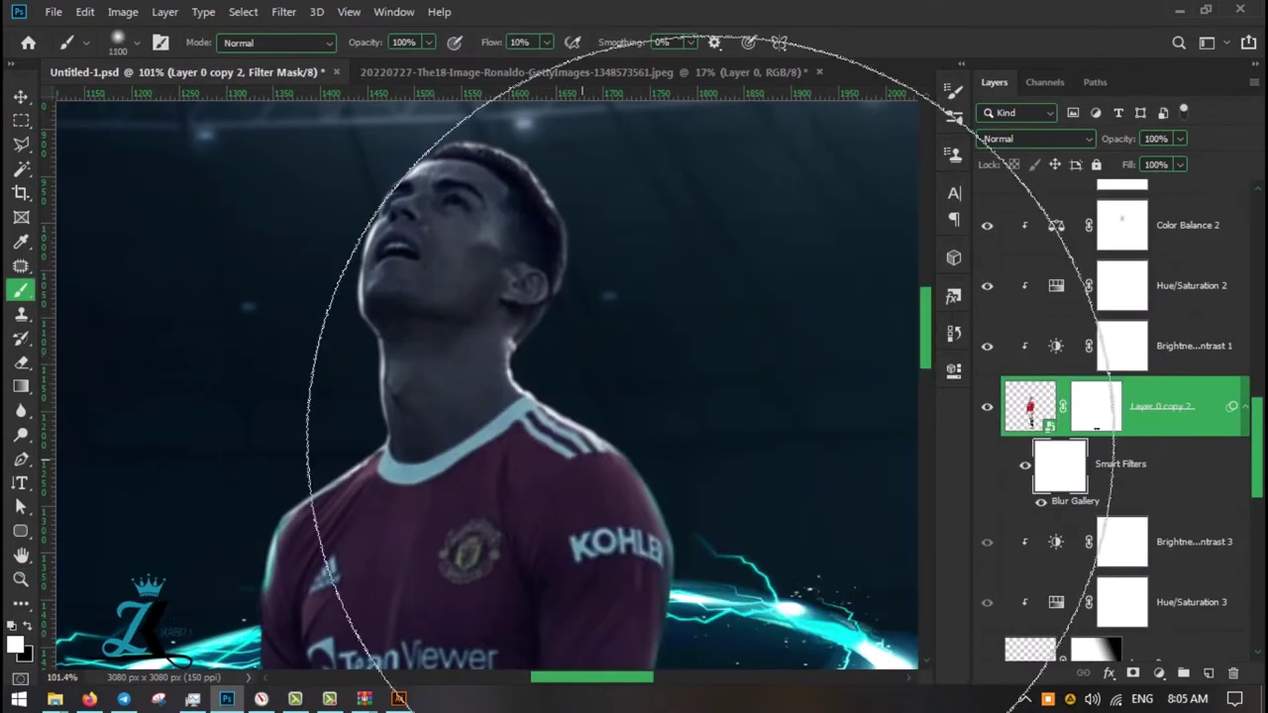
Drag fog 14 from the fog images folder onto the canvas
key("z")
scroll(471, 349, "down", 5)
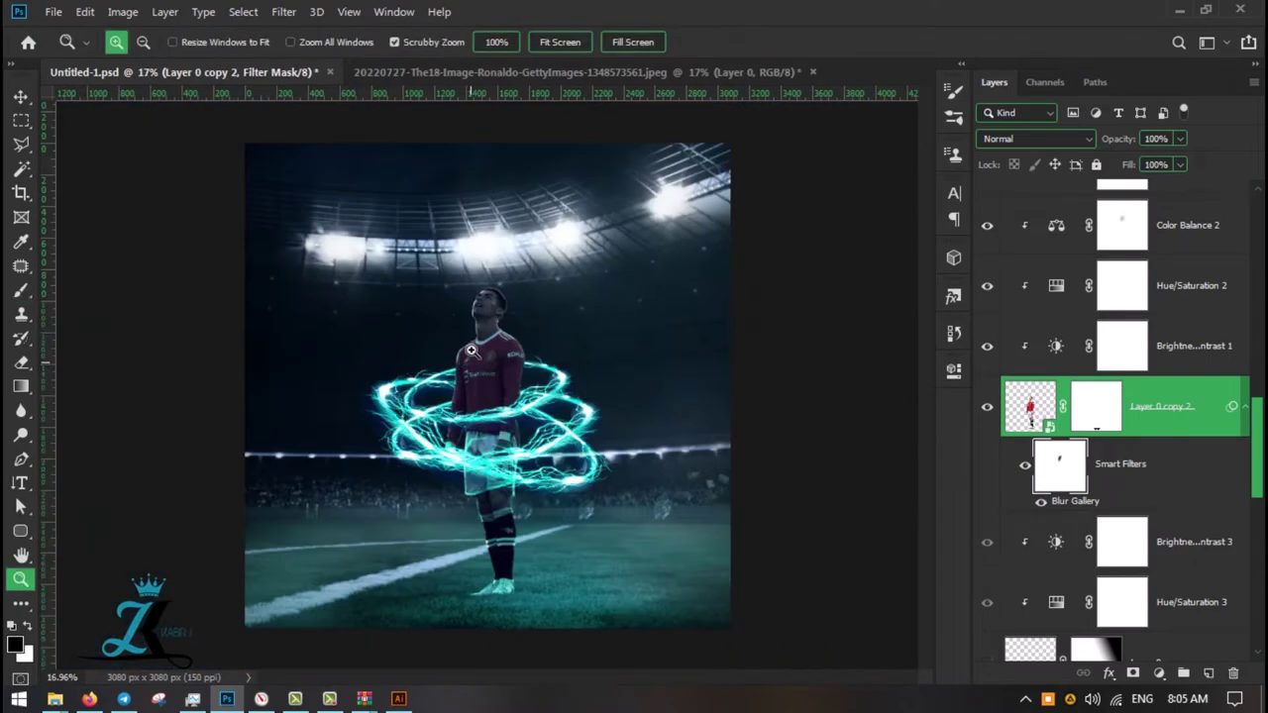
left_click(1047, 608)
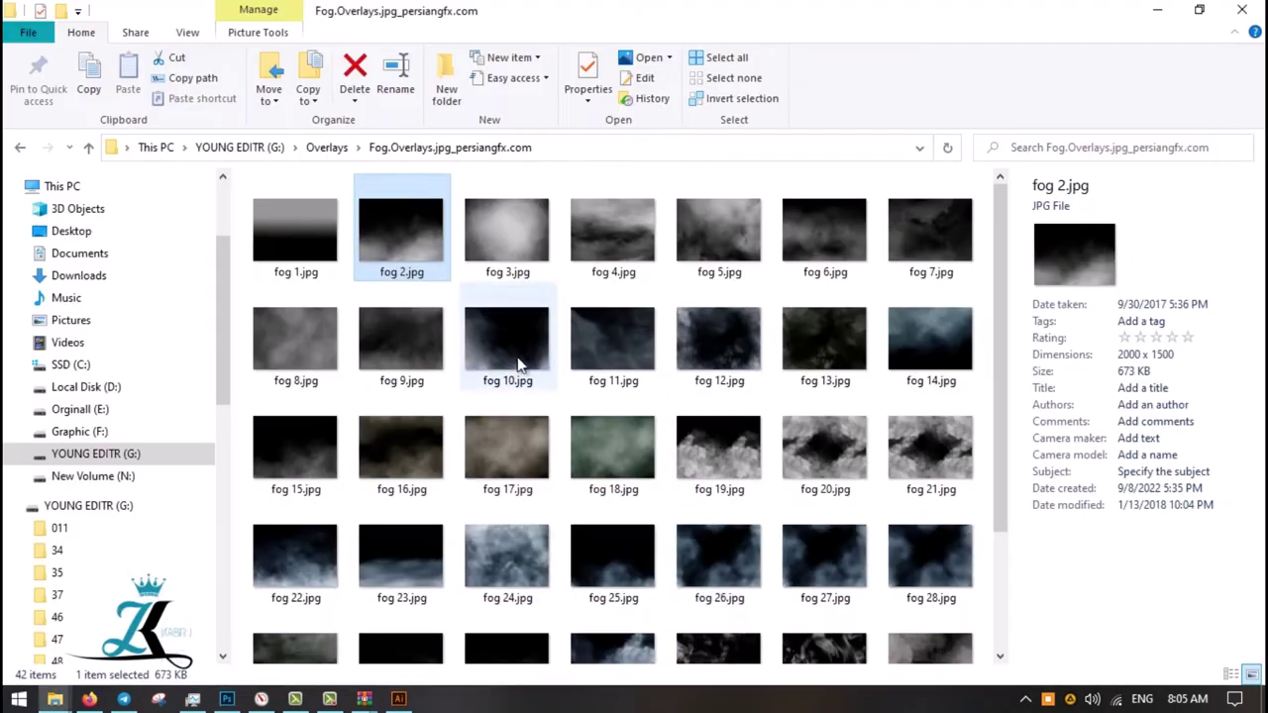
left_click_drag(941, 327, 584, 583)
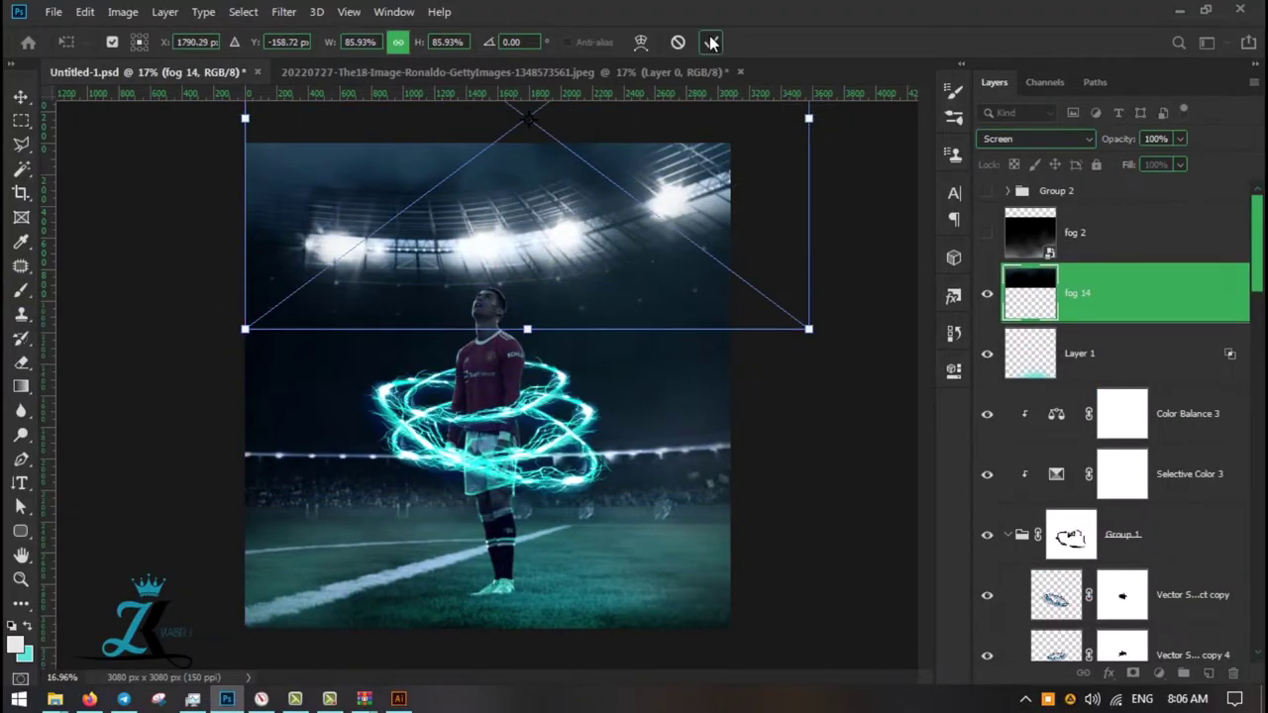
Lower fog 14's opacity to about 13% in Screen mode
left_click_drag(1180, 139, 1112, 163)
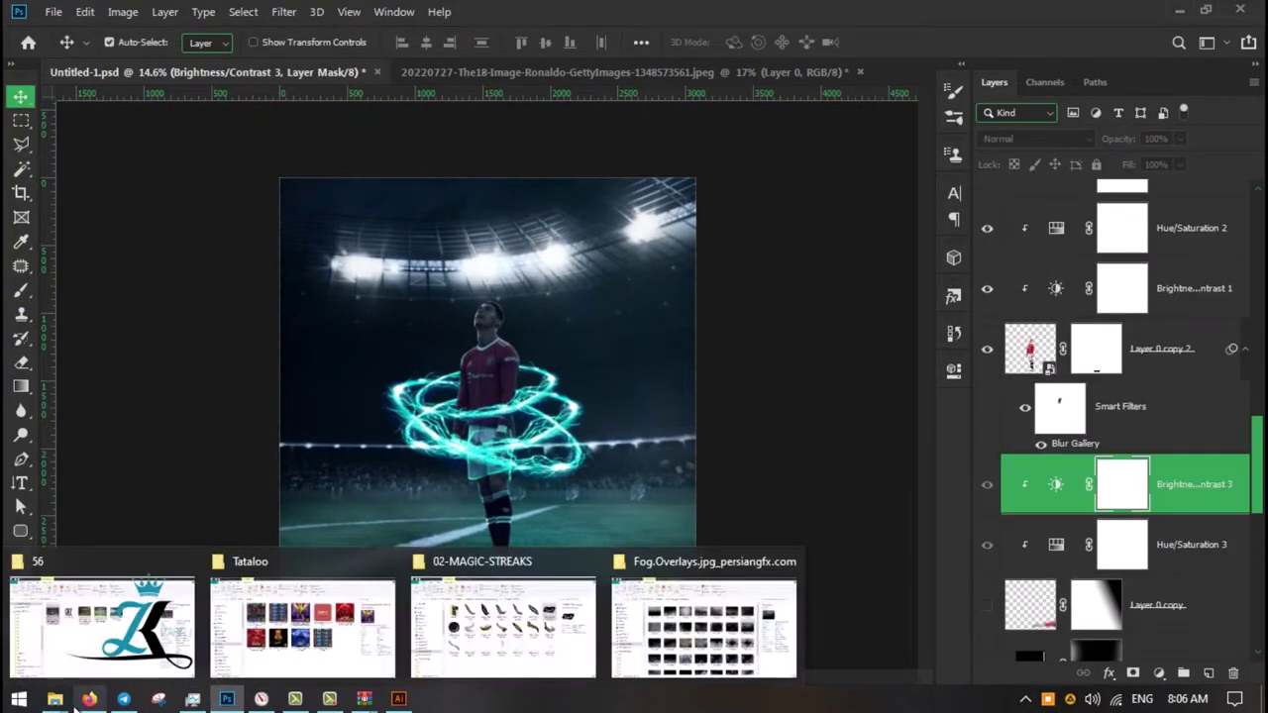
mouse_move(54, 700)
left_click(654, 644)
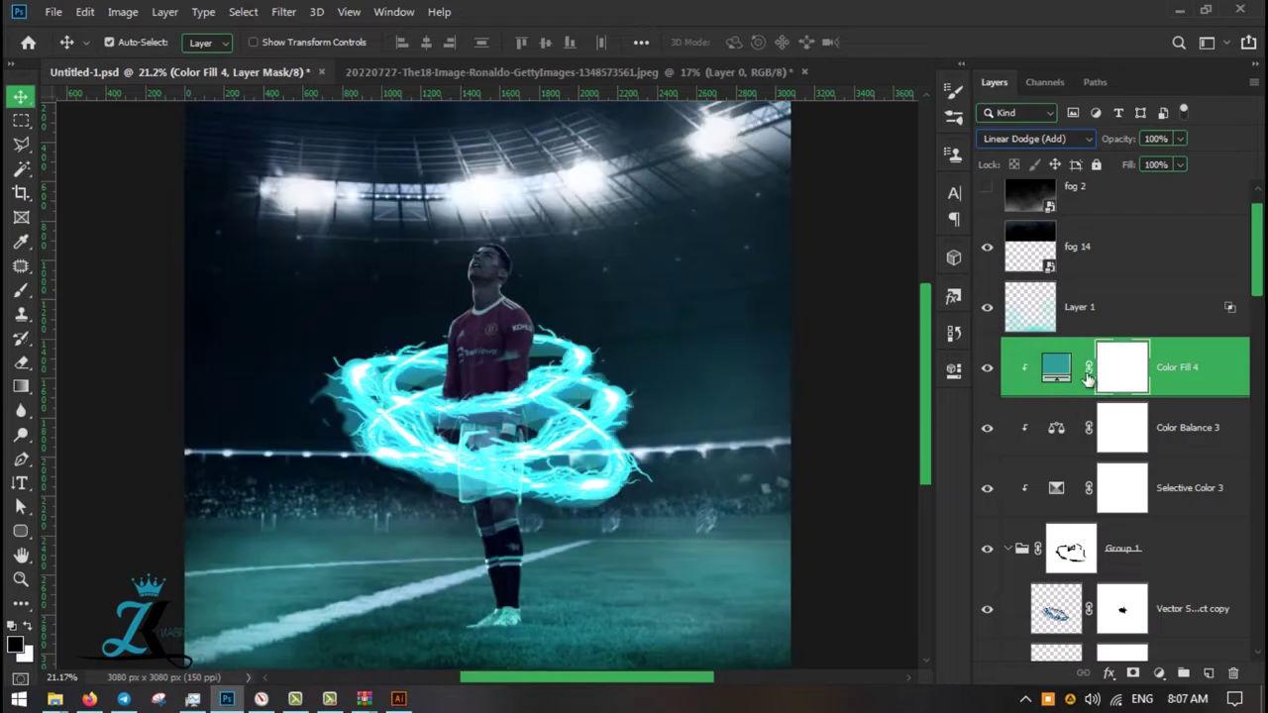
Paint a soft white glow into the centre of Color Fill 4's mask with a larger brush
key("x")
key("bracketright")
left_click(492, 440)
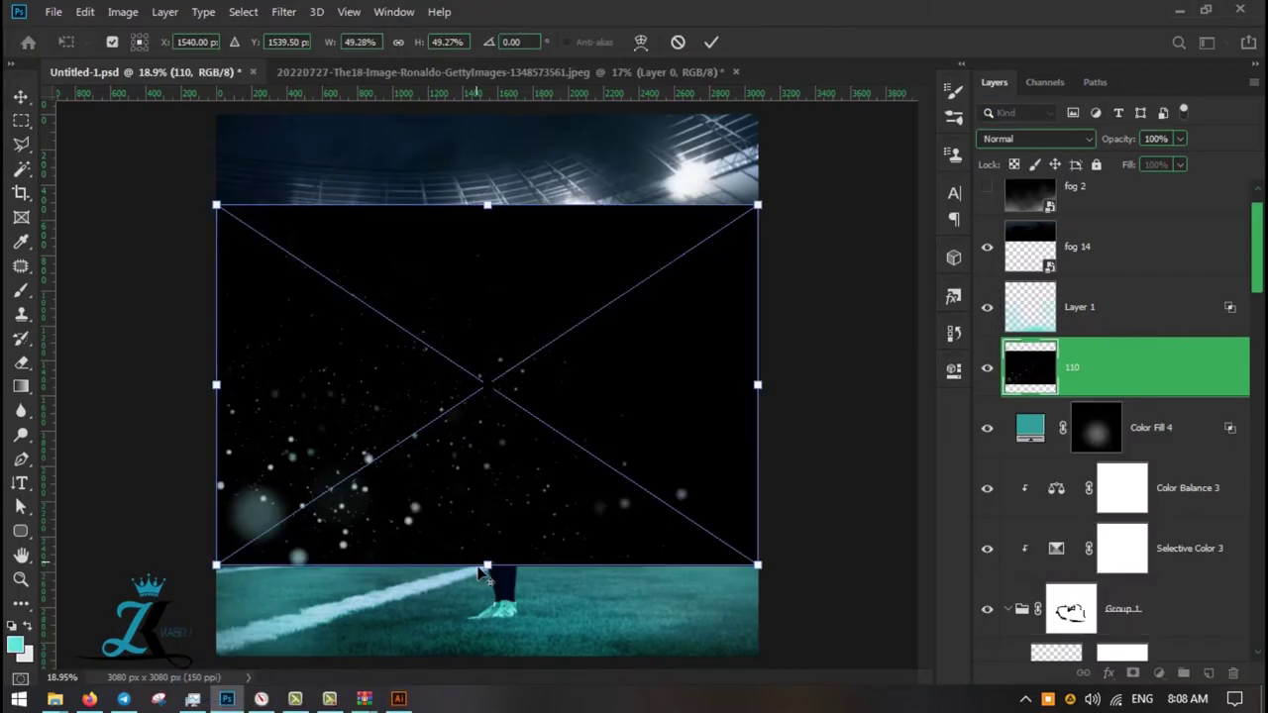
Flip the bokeh particles layer 110 with Free Transform and commit it
key("ctrl+t")
right_click(676, 297)
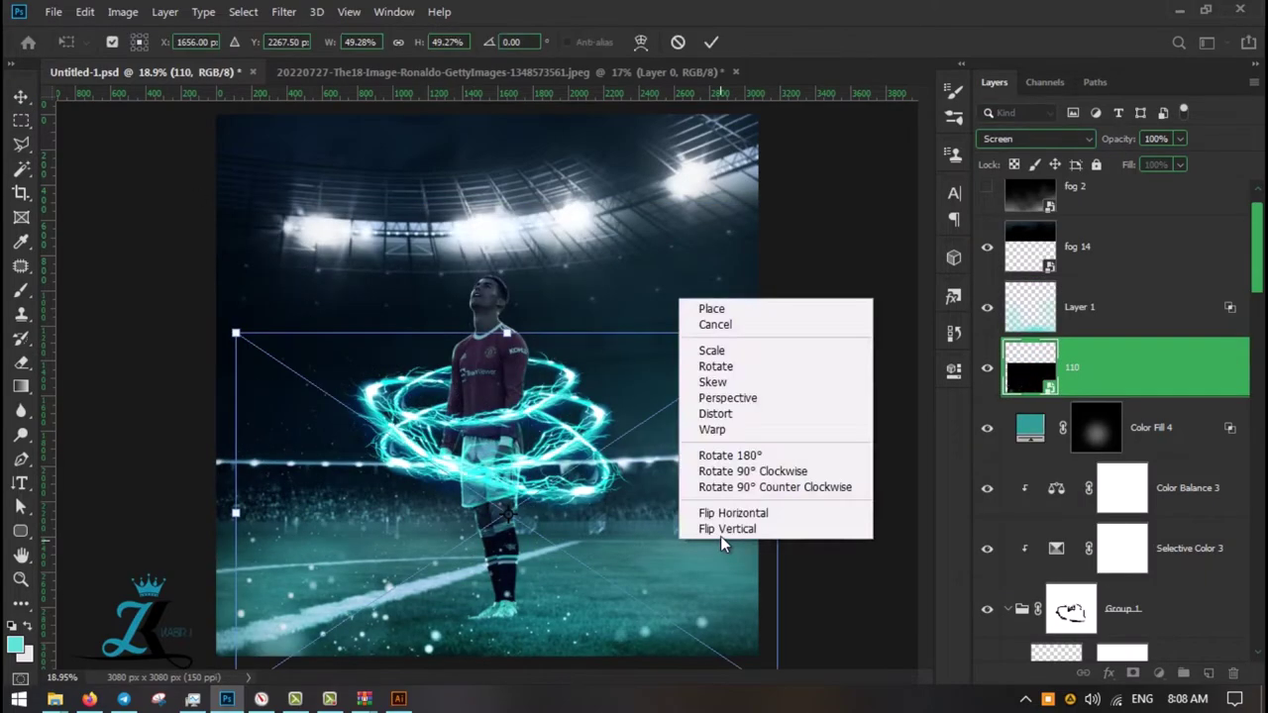
left_click(736, 509)
key("Return")
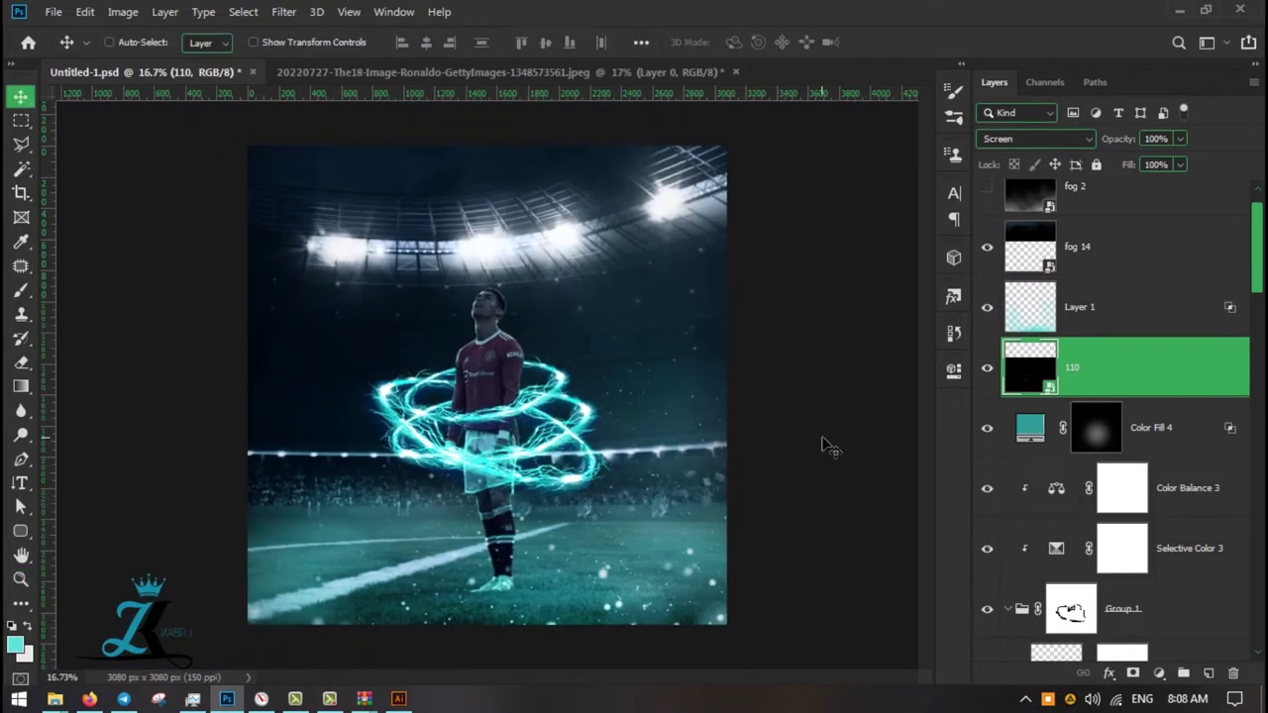
left_click(1080, 348)
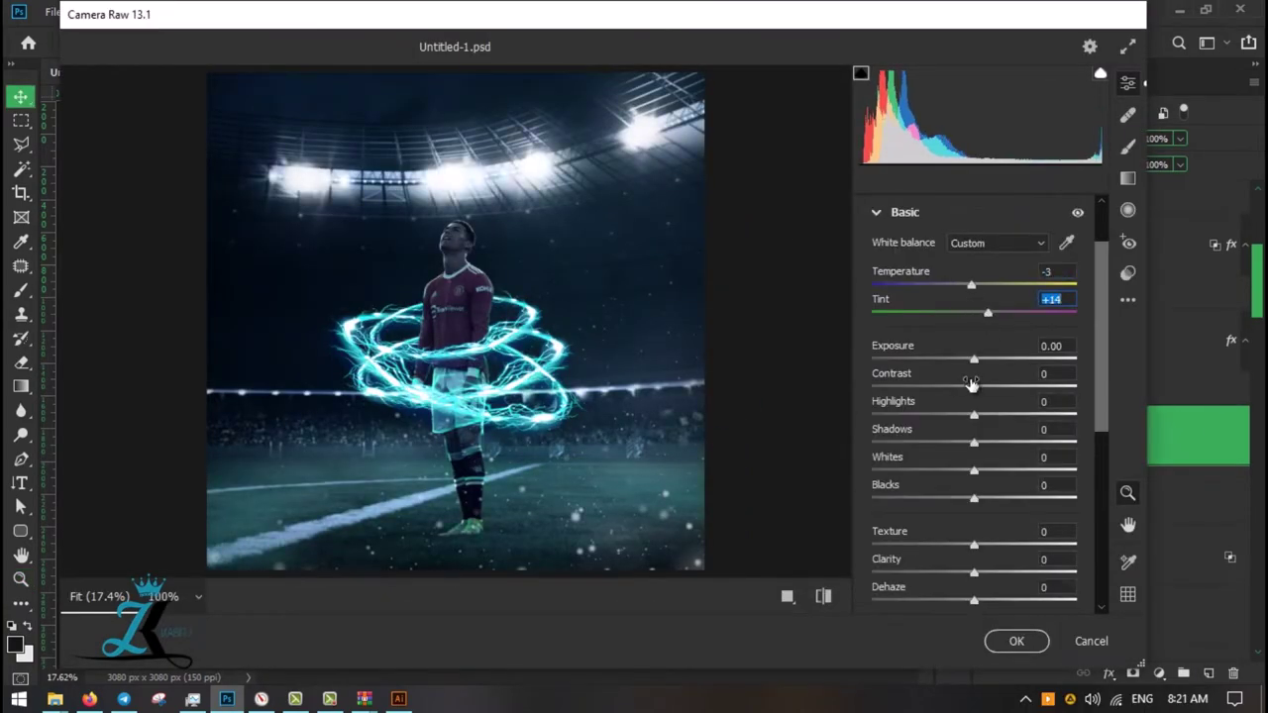
Set Camera Raw Contrast +14, Highlights -39, Whites -20, Blacks +9 and Texture +15
left_click_drag(972, 384, 989, 385)
mouse_move(973, 414)
left_mouse_down()
mouse_move(935, 414)
mouse_move(976, 442)
mouse_move(953, 469)
left_mouse_up()
left_click_drag(974, 497, 983, 497)
left_click_drag(976, 573, 991, 572)
scroll(976, 445, "down", 5)
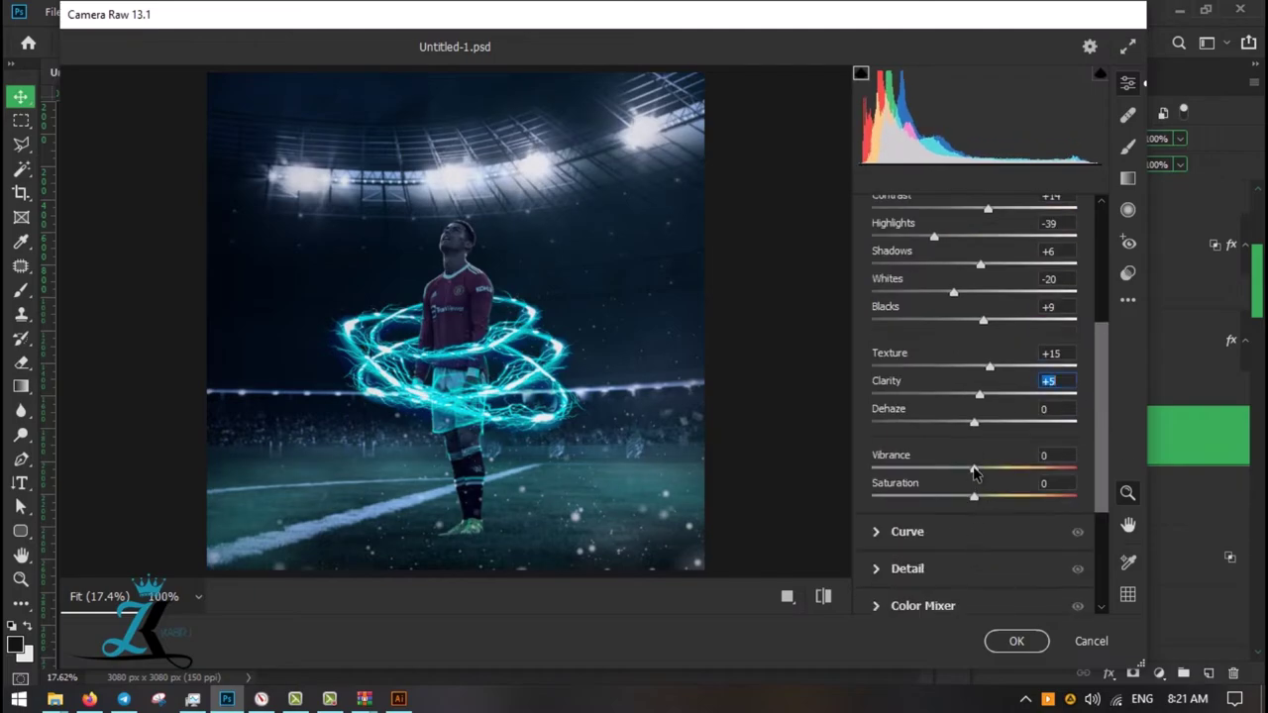
Adjust the red, green and blue point curves, lifting red and blue slightly
left_click(906, 320)
left_click(963, 272)
left_click_drag(1022, 354, 1023, 347)
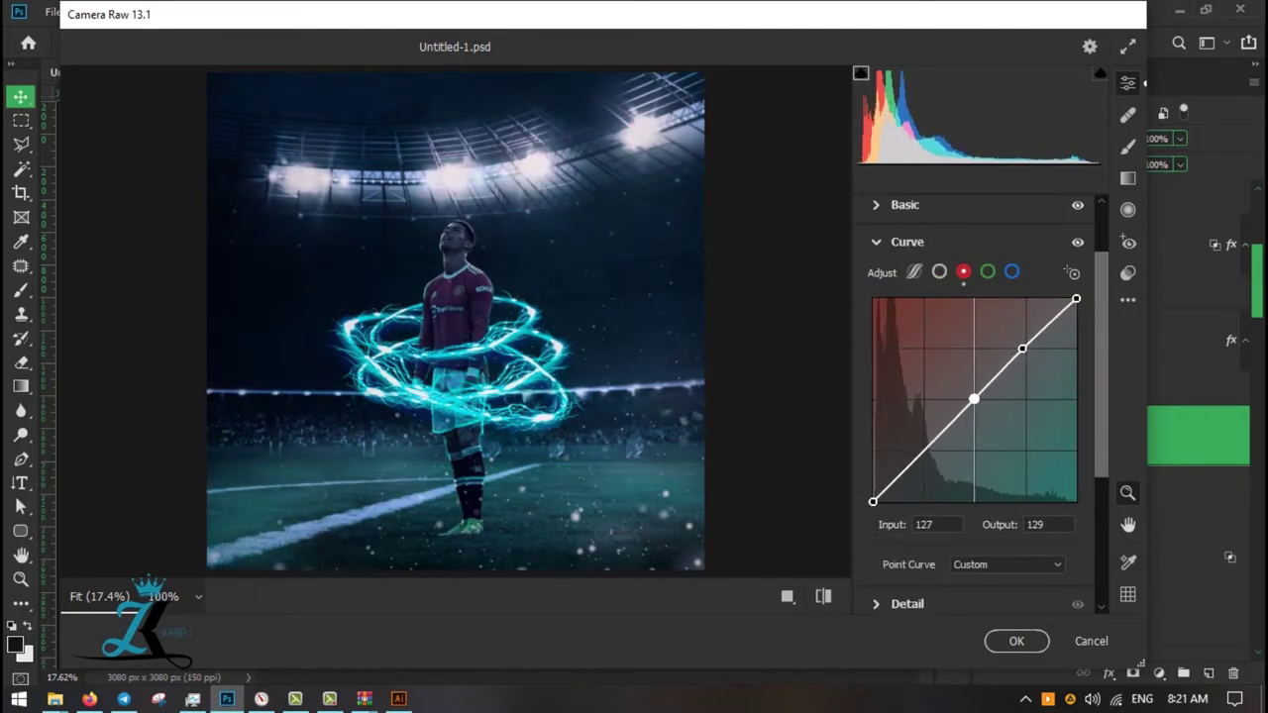
left_click(988, 272)
left_click(976, 399)
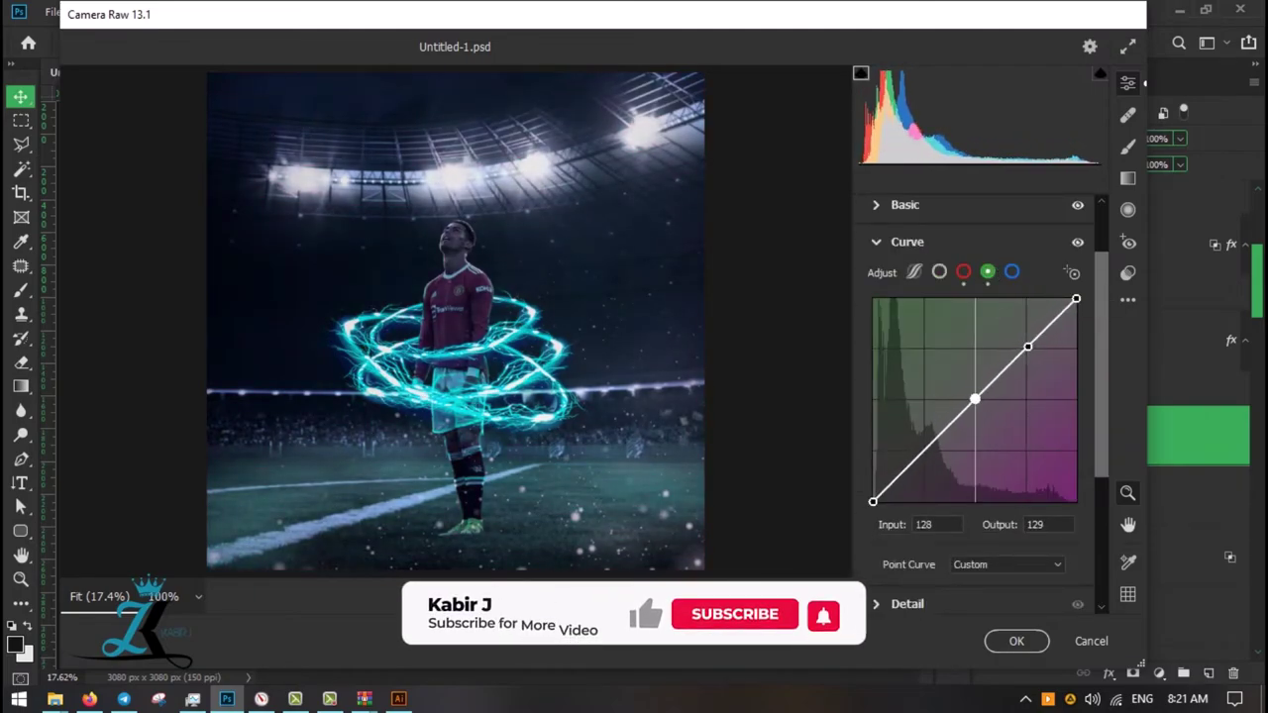
left_click(1012, 271)
left_click_drag(1024, 350, 1025, 343)
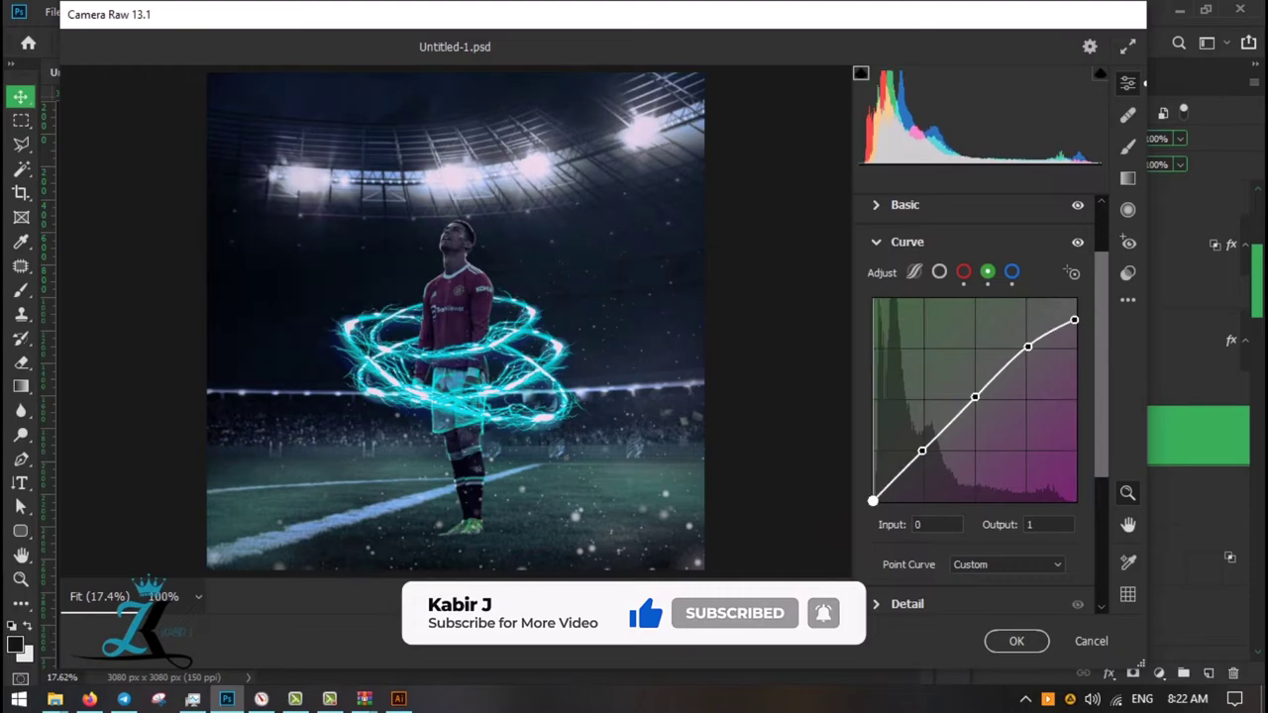
left_click(963, 271)
Lighten the darkened image edges in Camera Raw's optics/vignetting settings
left_click(906, 241)
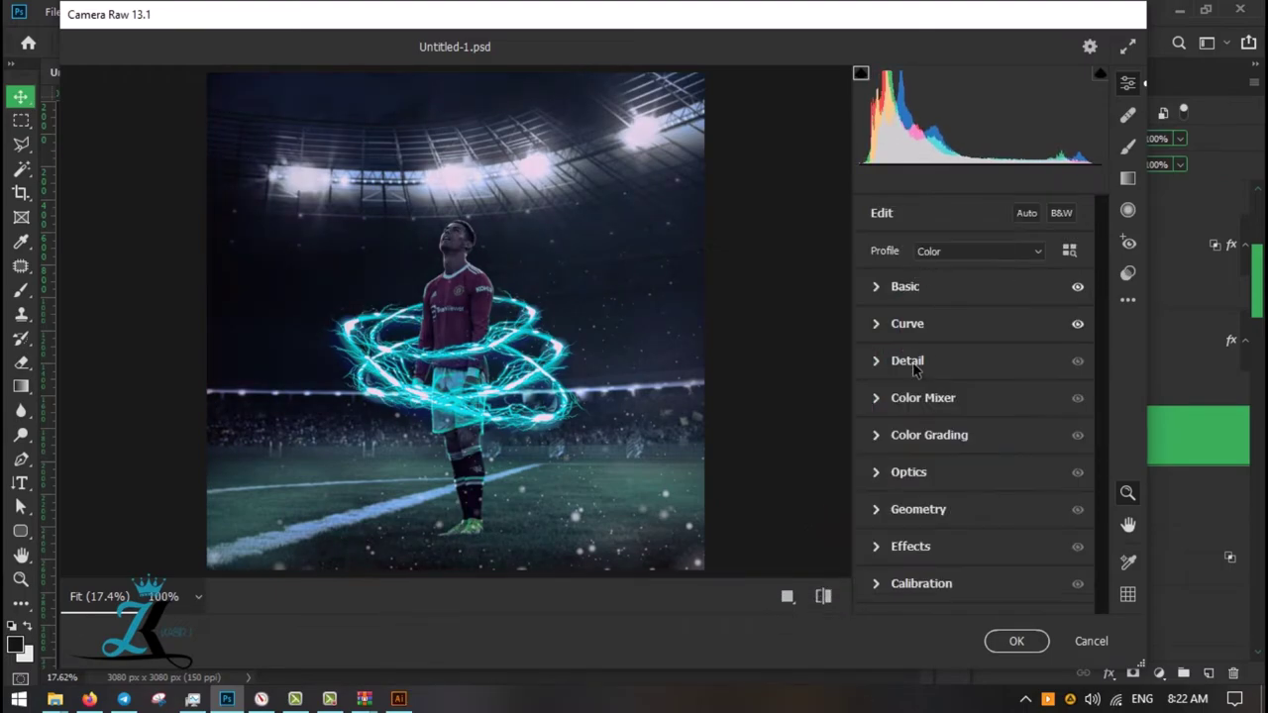
left_click(907, 360)
left_click(906, 361)
left_click(911, 547)
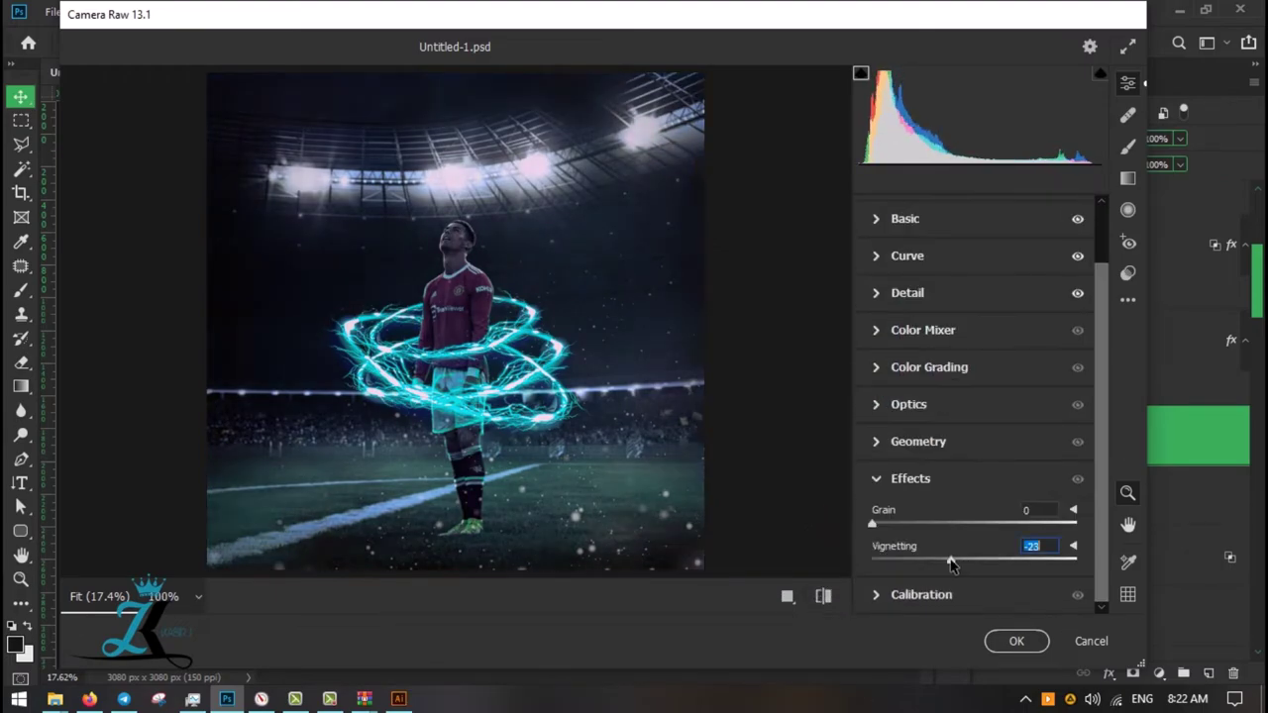
left_click(911, 479)
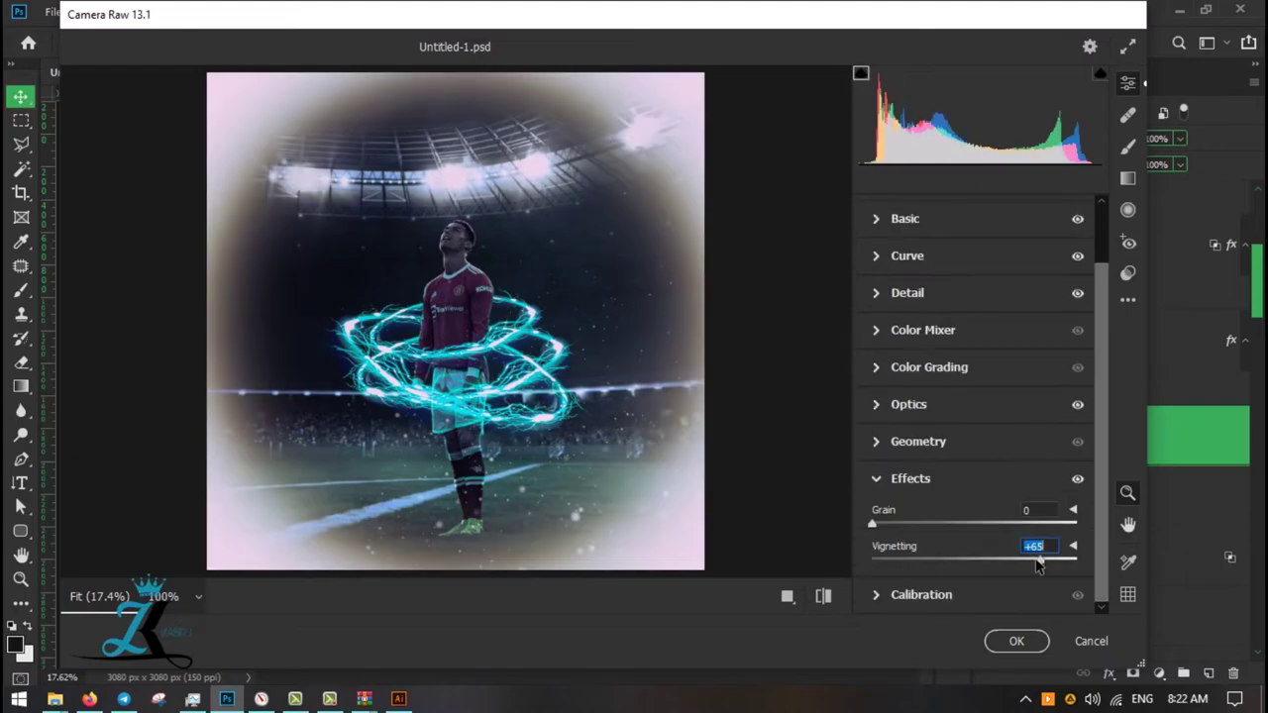
left_click_drag(941, 441, 961, 440)
left_click(915, 363)
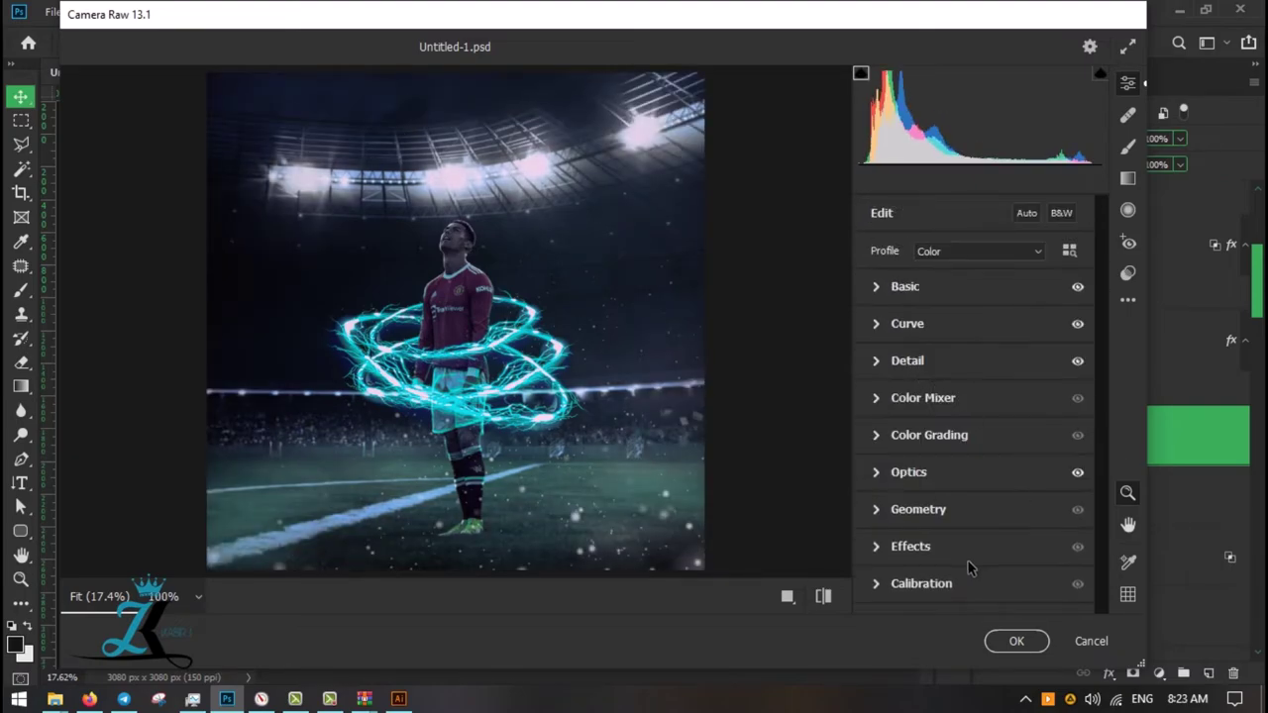
left_click(911, 546, "alt")
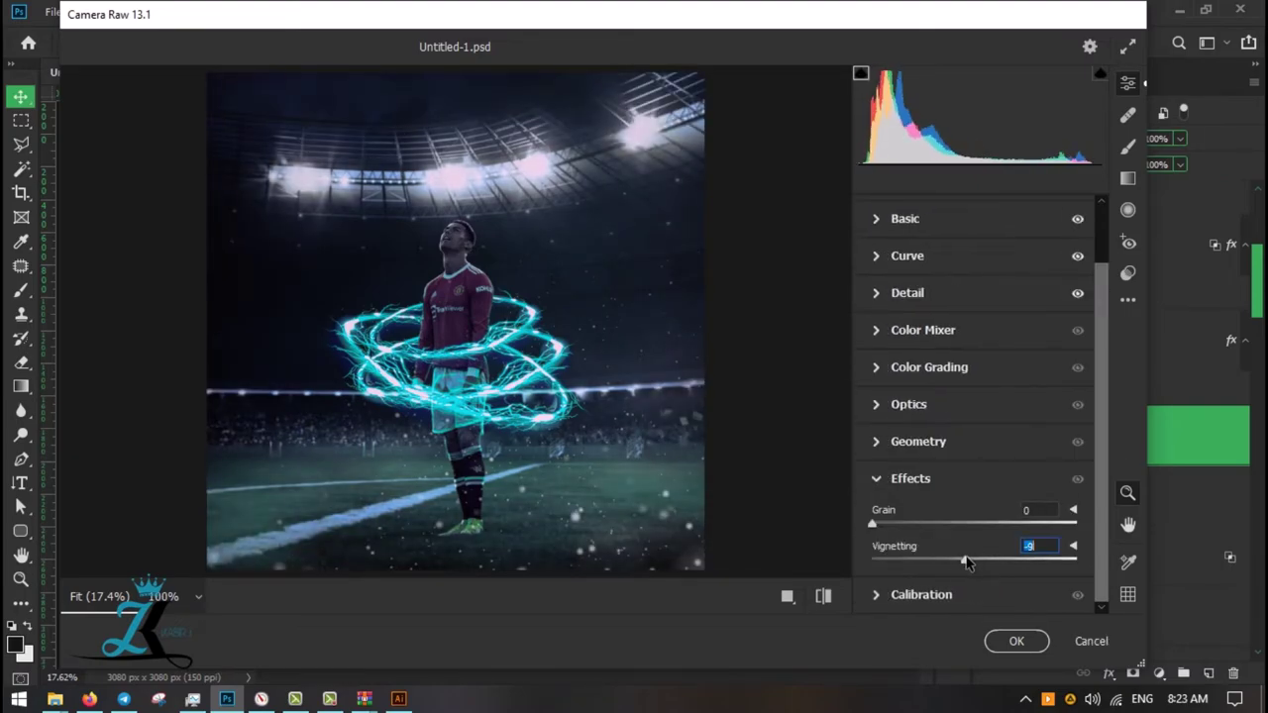
Set calibration blue primary hue 0, saturation -13, and green primary saturation +53
left_click(919, 595, "alt")
double_click(879, 555)
left_click_drag(974, 595, 959, 598)
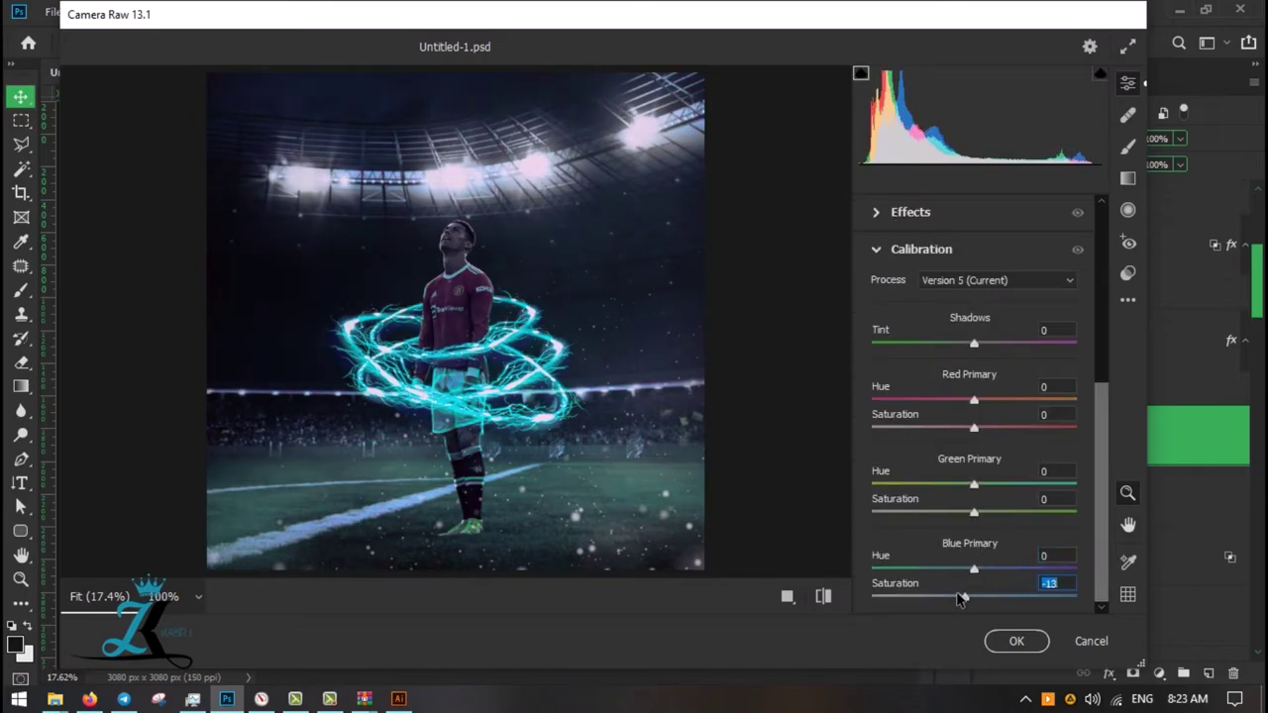
left_click_drag(924, 510, 1029, 514)
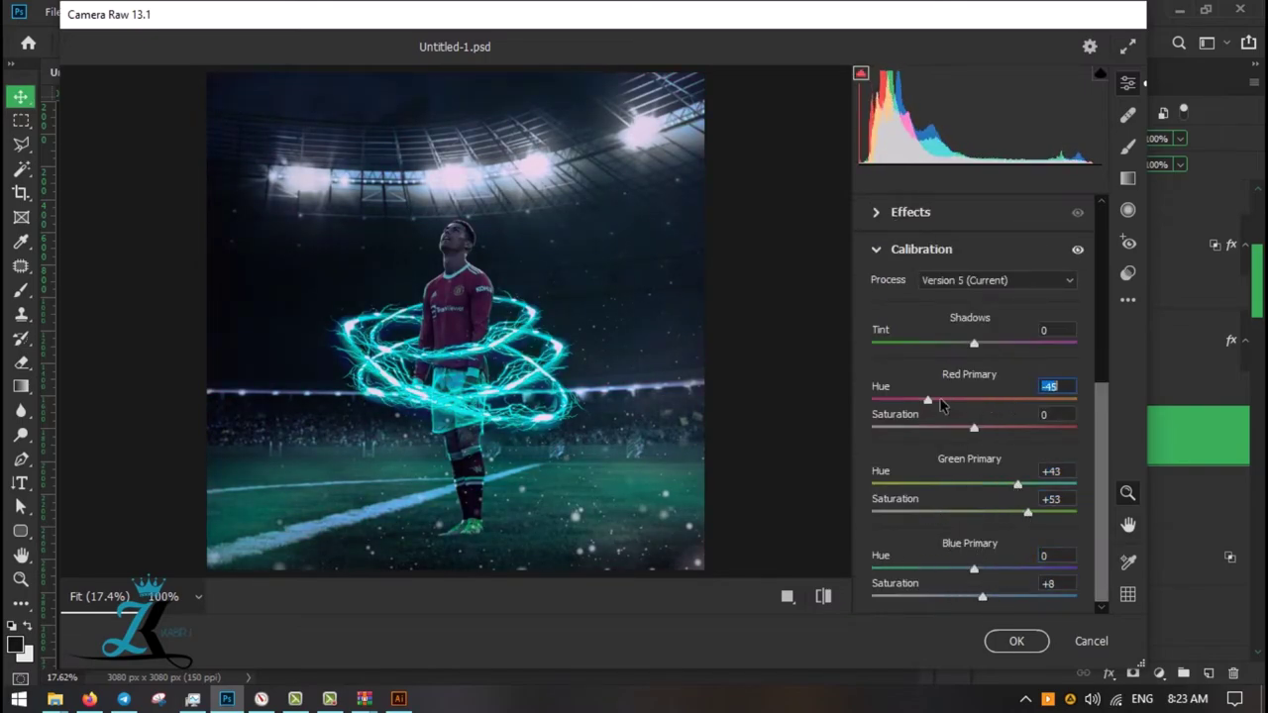
scroll(991, 475, "up", 10)
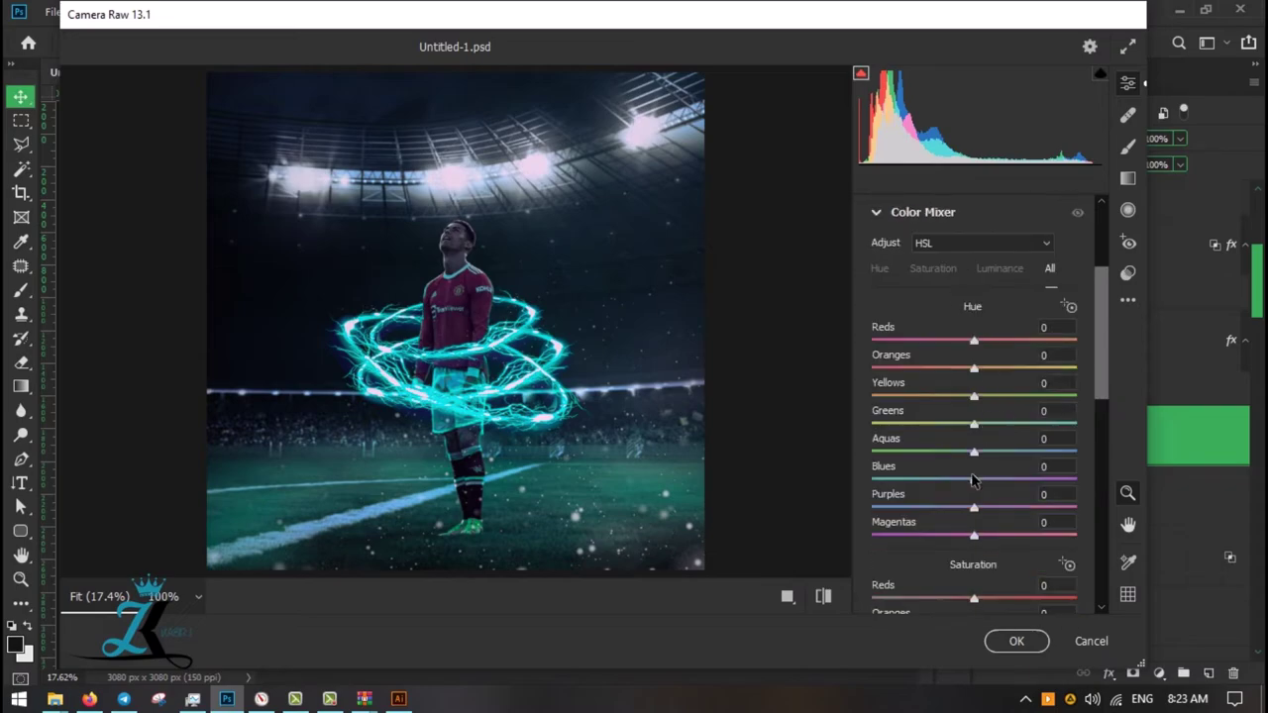
Reset the Aquas hue and adjust Color Mixer Greens/Aquas sliders, then apply the filter
double_click(1030, 451)
scroll(1001, 356, "down", 5)
left_click_drag(1053, 370, 974, 369)
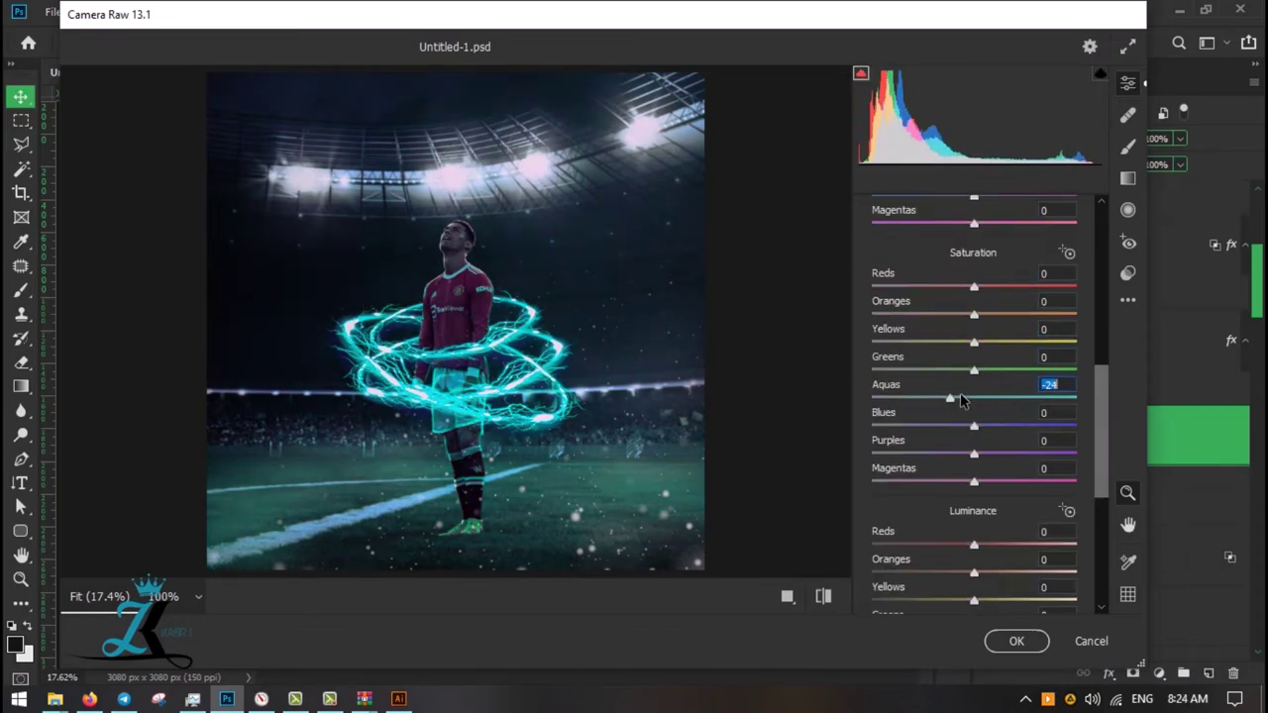
scroll(961, 396, "down", 4)
left_click_drag(974, 433, 981, 405)
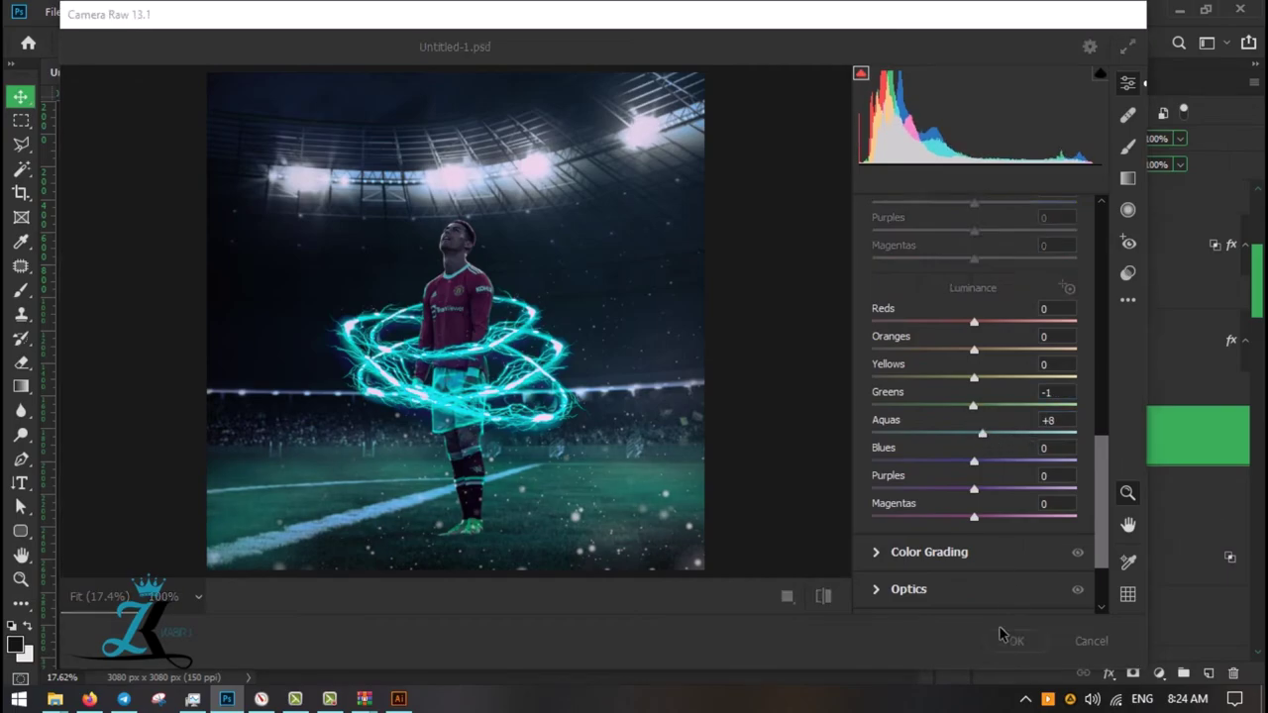
key("Return")
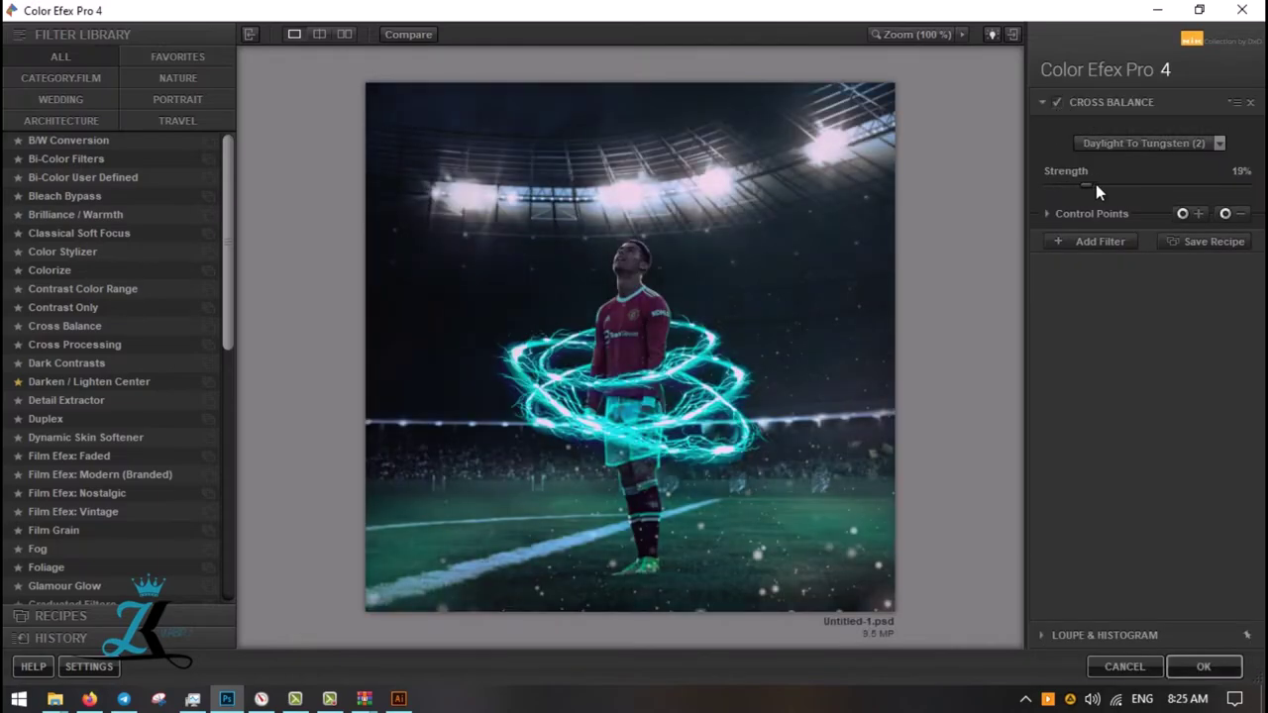
Set Cross Balance to Daylight To Tungsten (3) and add Cross Processing B04, turned off
left_click(1144, 142)
left_click(1113, 204)
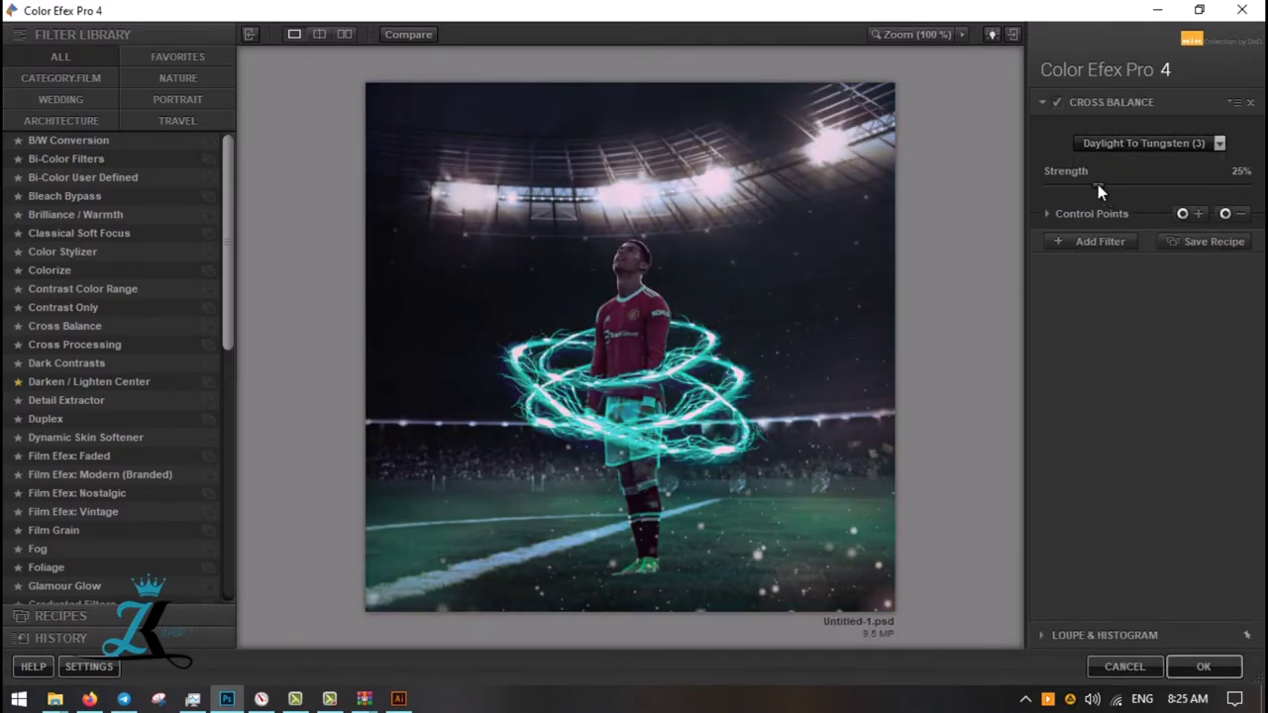
left_click(1100, 240)
left_click(132, 351)
left_click(1221, 170)
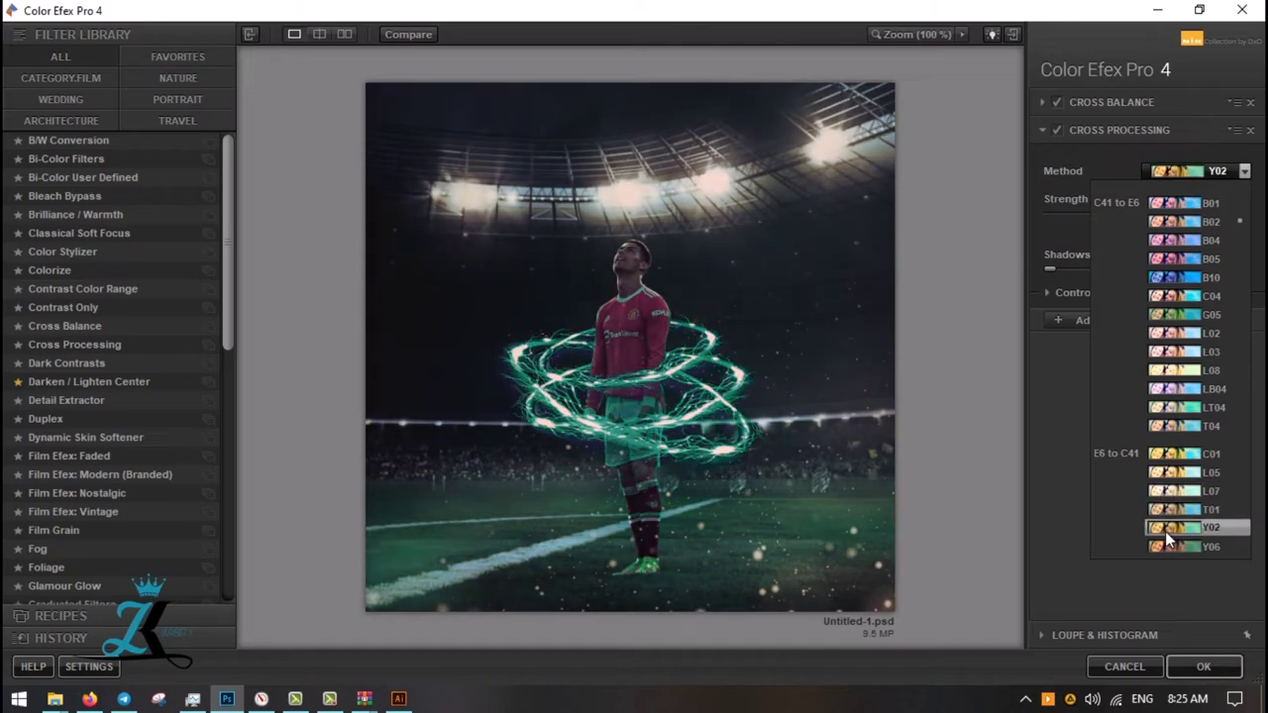
left_click(1169, 240)
left_click_drag(1100, 213, 1039, 213)
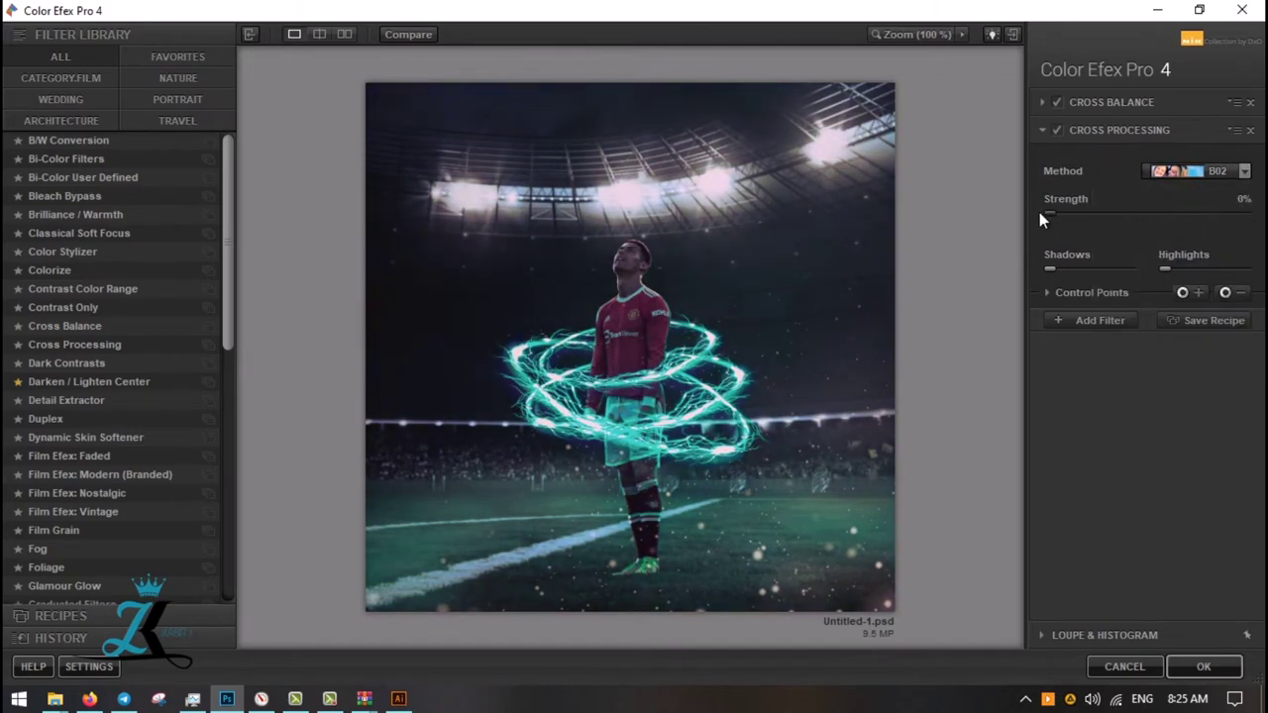
left_click(1057, 130)
Tune Darken / Lighten Center with a lighter border and smaller bright centre
left_click_drag(1170, 241, 1172, 240)
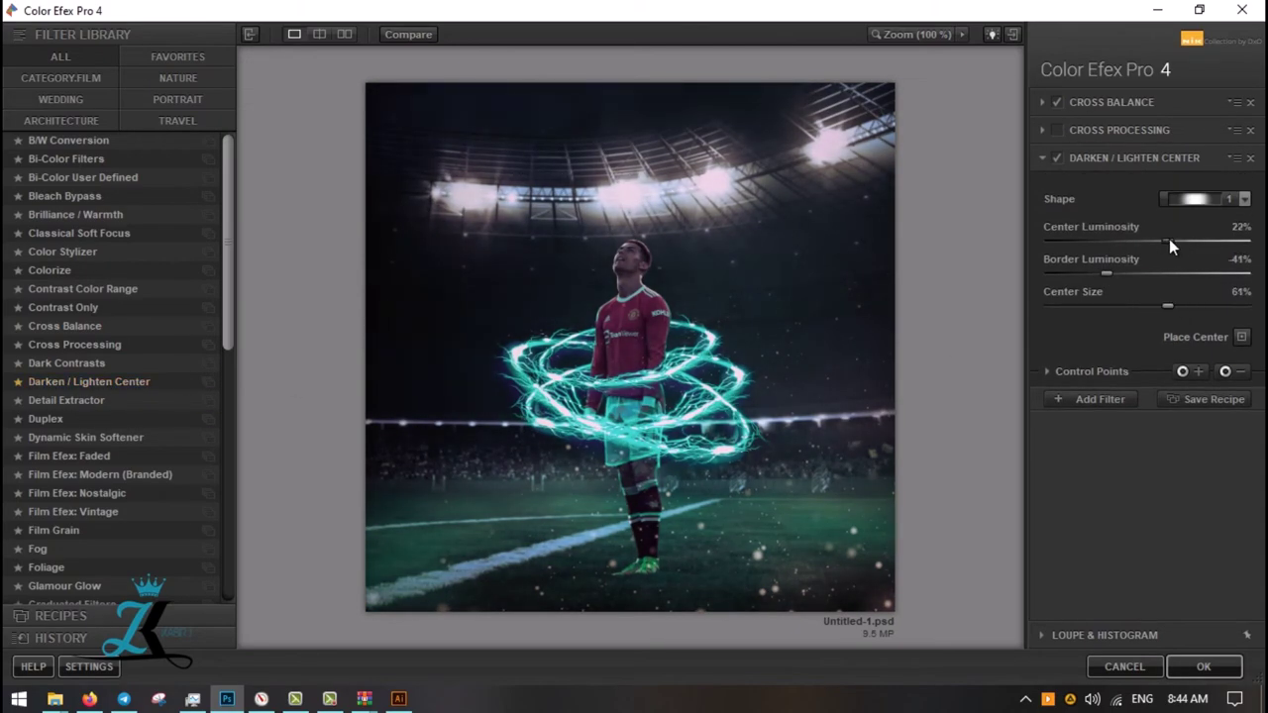
left_click_drag(1106, 274, 1127, 273)
left_click_drag(1202, 305, 1185, 305)
left_click(1090, 372)
Add Indian Summer with reduced foliage enhancement and method 4
left_click(1099, 523)
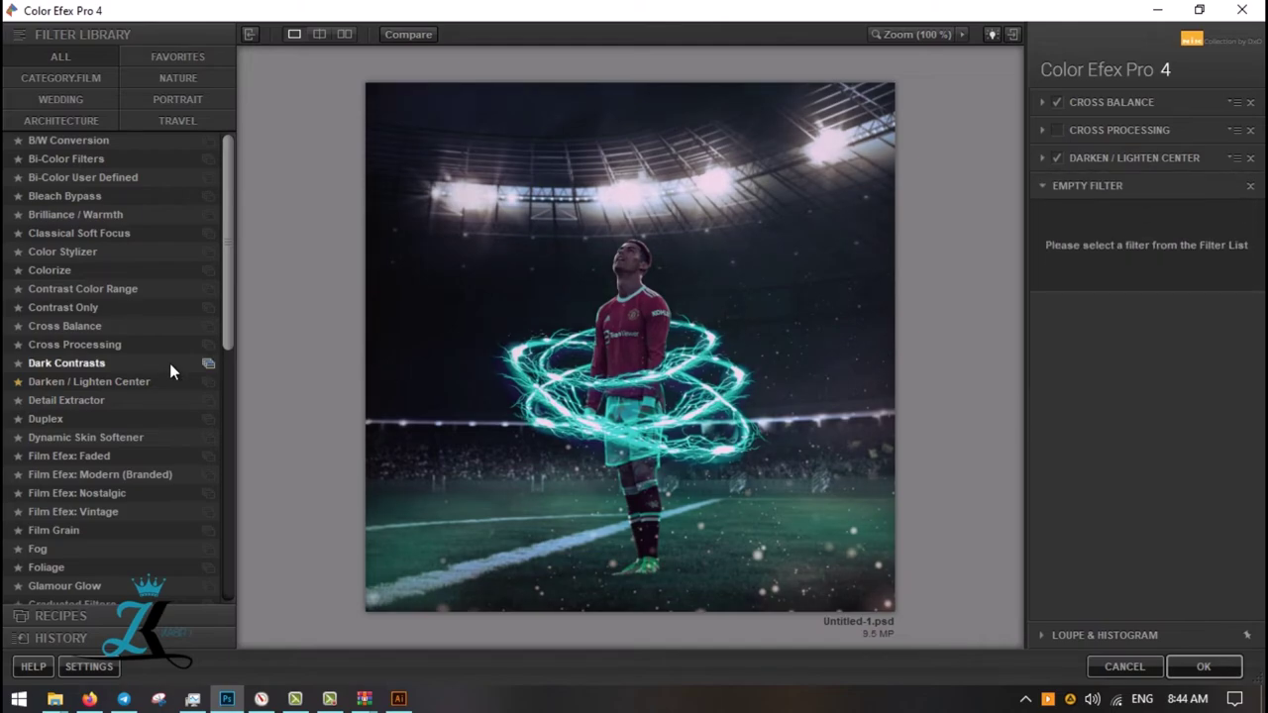
scroll(169, 397, "down", 3)
left_click(173, 545)
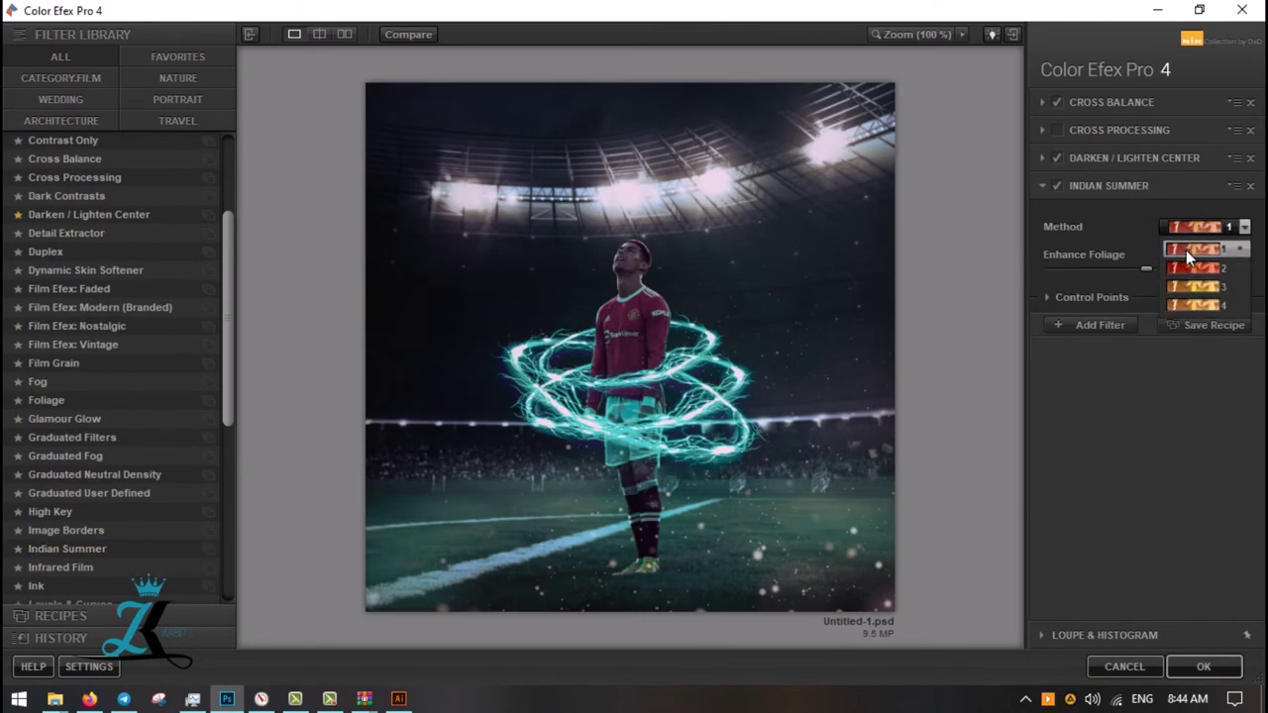
left_click(1193, 249)
left_click_drag(1146, 269, 1115, 271)
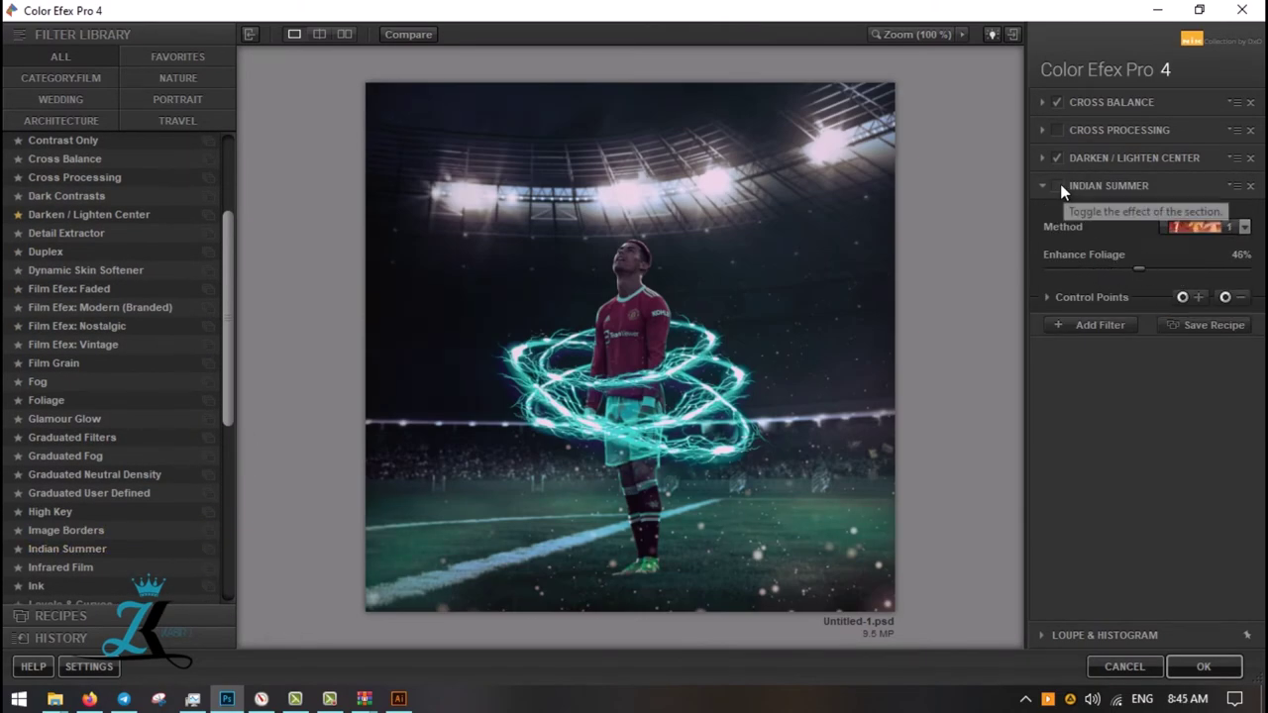
left_click(1184, 300)
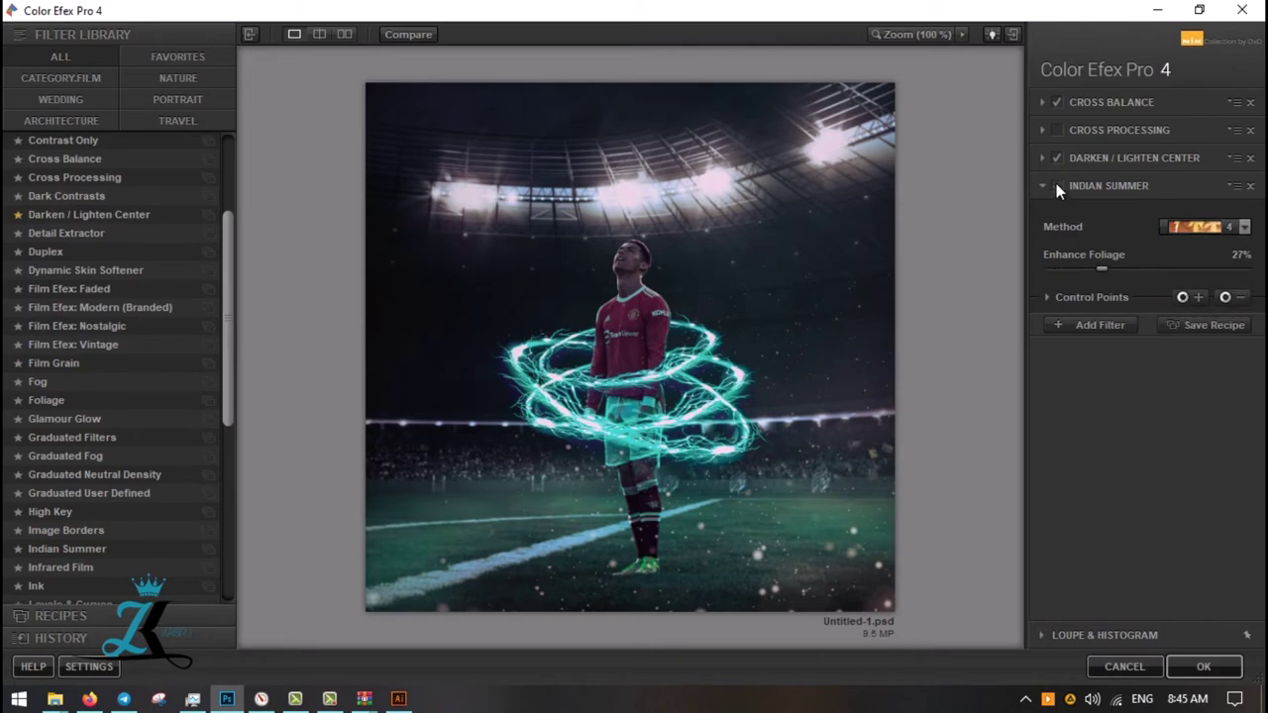
Try Photo Stylizer in the filter stack, then remove it
left_click(1100, 324)
scroll(170, 397, "down", 3)
scroll(169, 397, "down", 2)
left_click(63, 483)
left_click(1203, 274)
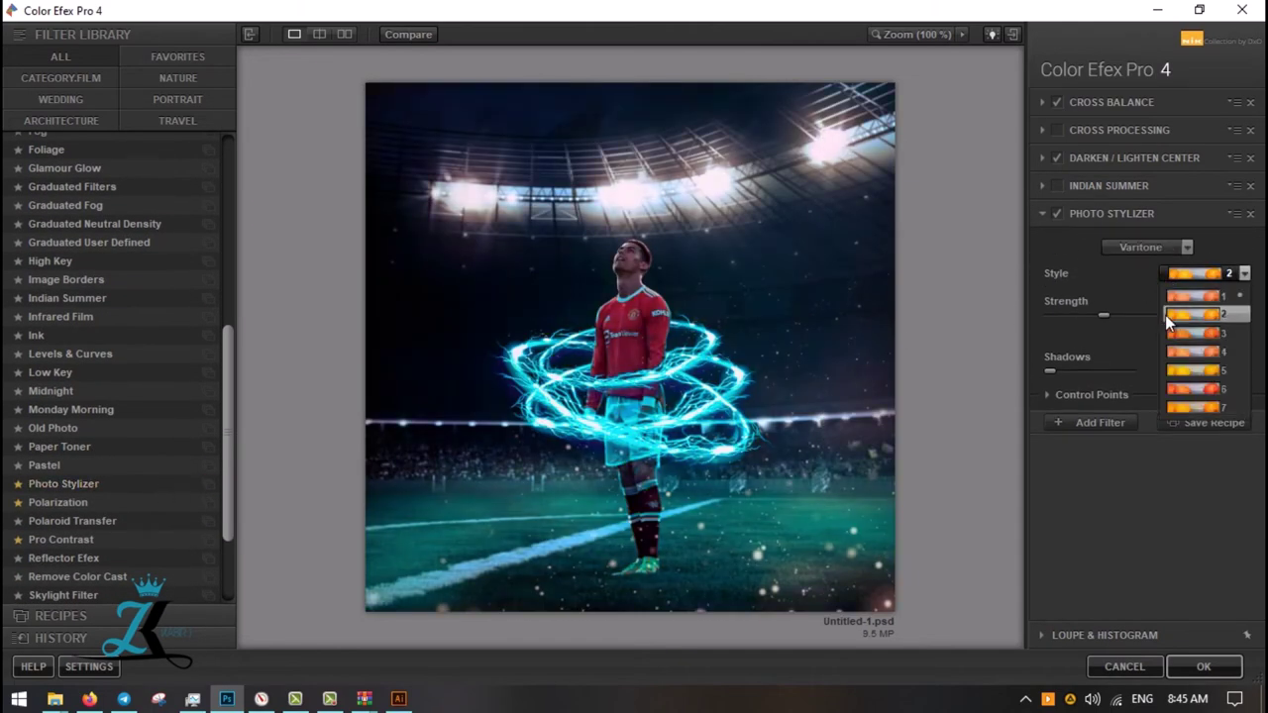
left_click(1250, 213)
Add Pro Contrast to the Color Efex filter stack
left_click(1096, 325)
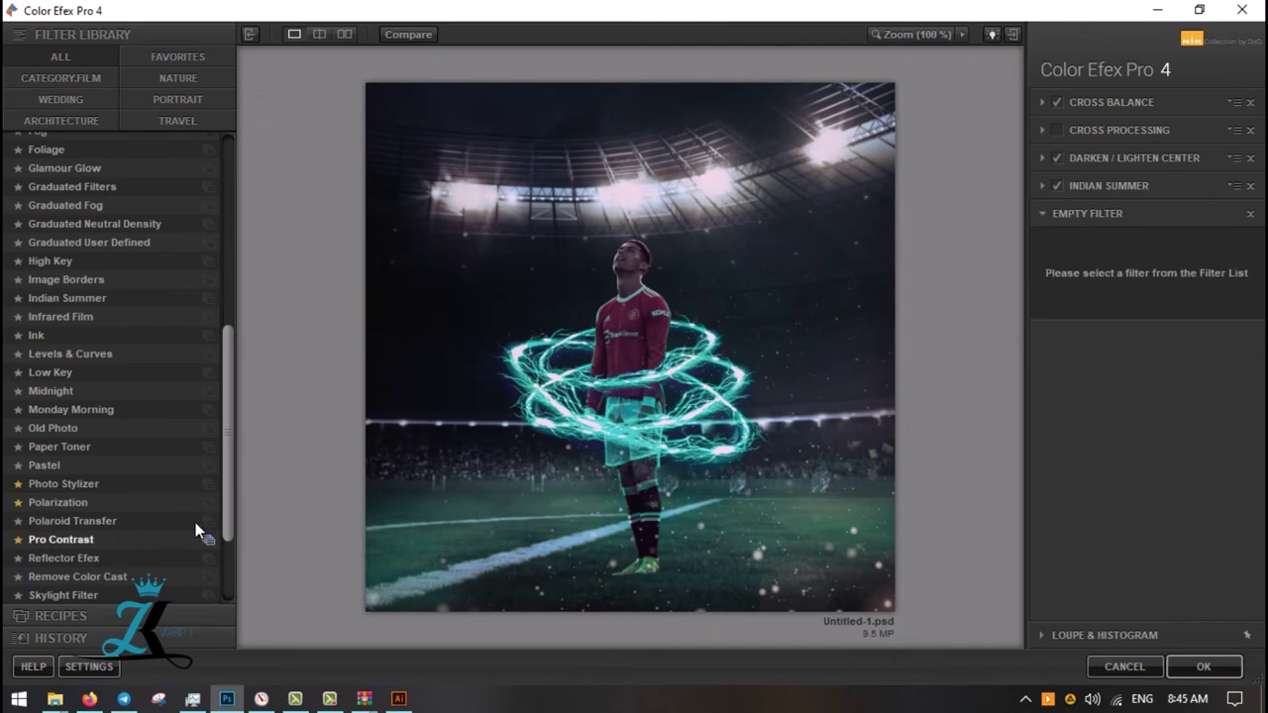
left_click(188, 539)
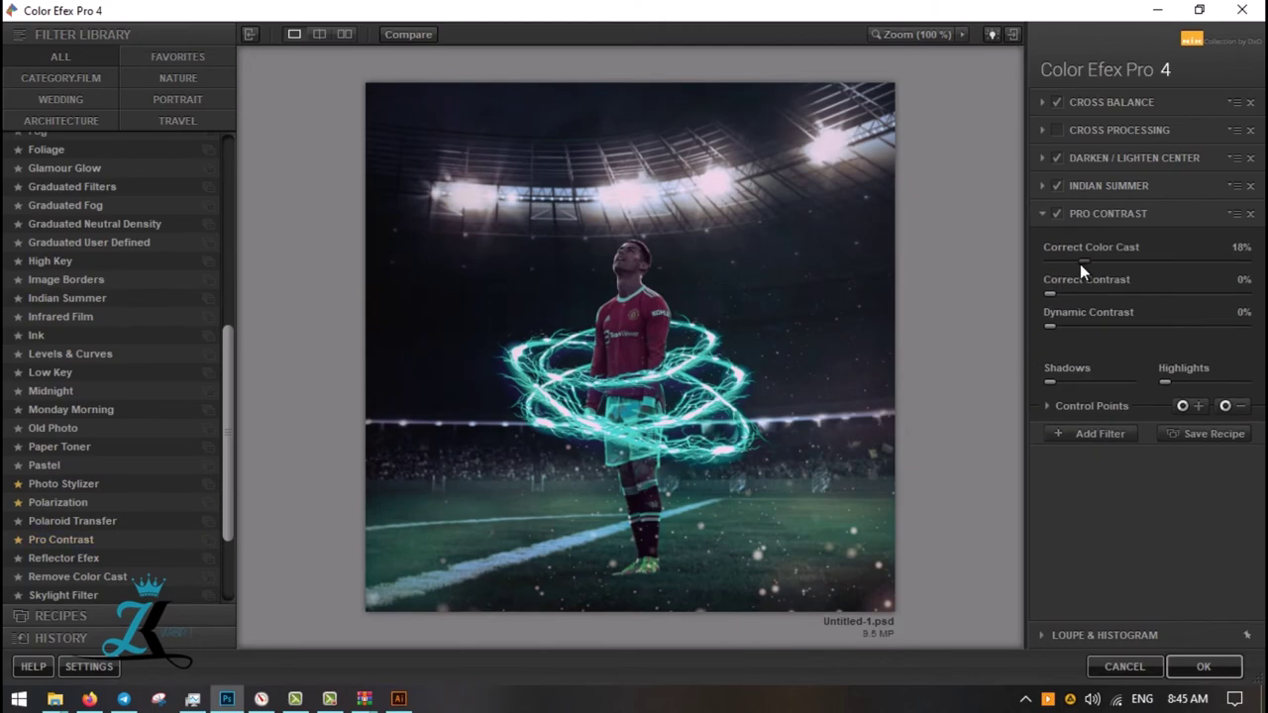
left_click(1075, 433)
scroll(204, 357, "down", 2)
scroll(204, 357, "down", 2)
Re-enable Cross Processing with method B01 and apply the Color Efex grade
left_click(1096, 102)
left_click(1144, 143)
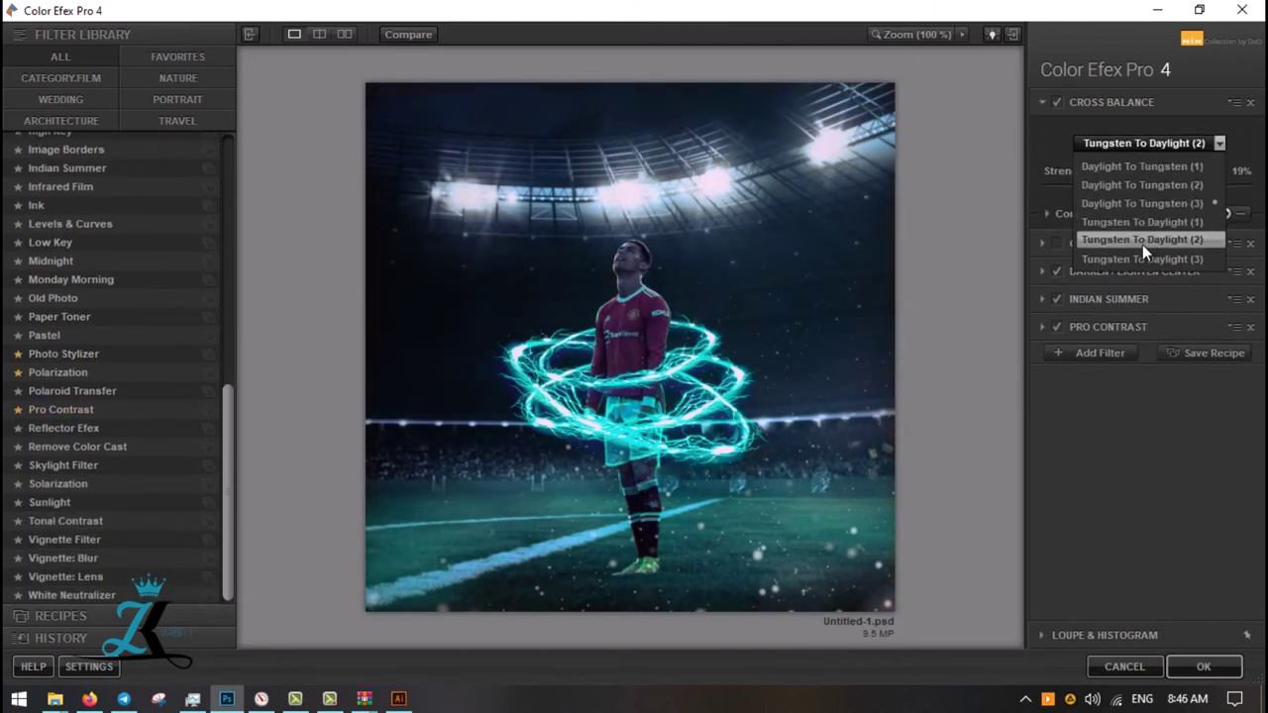
left_click(1133, 202)
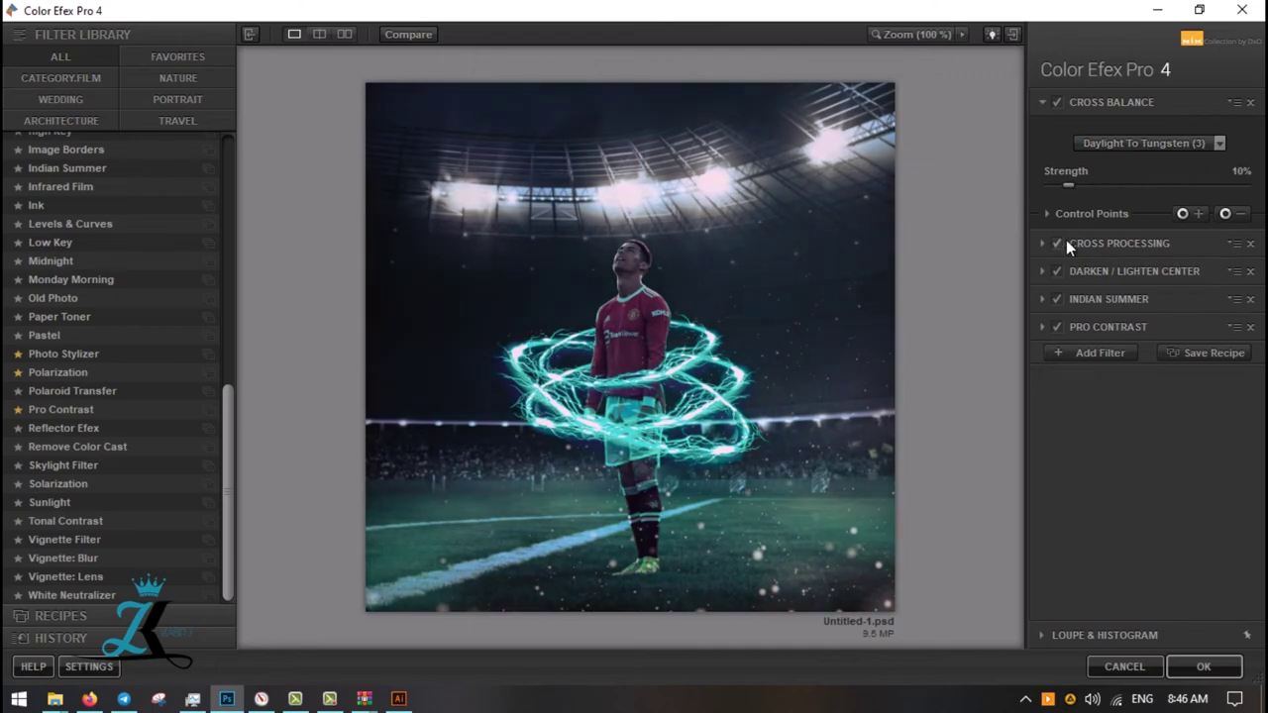
left_click(1067, 244)
left_click(1189, 170)
left_click(1055, 218)
left_click(1194, 170)
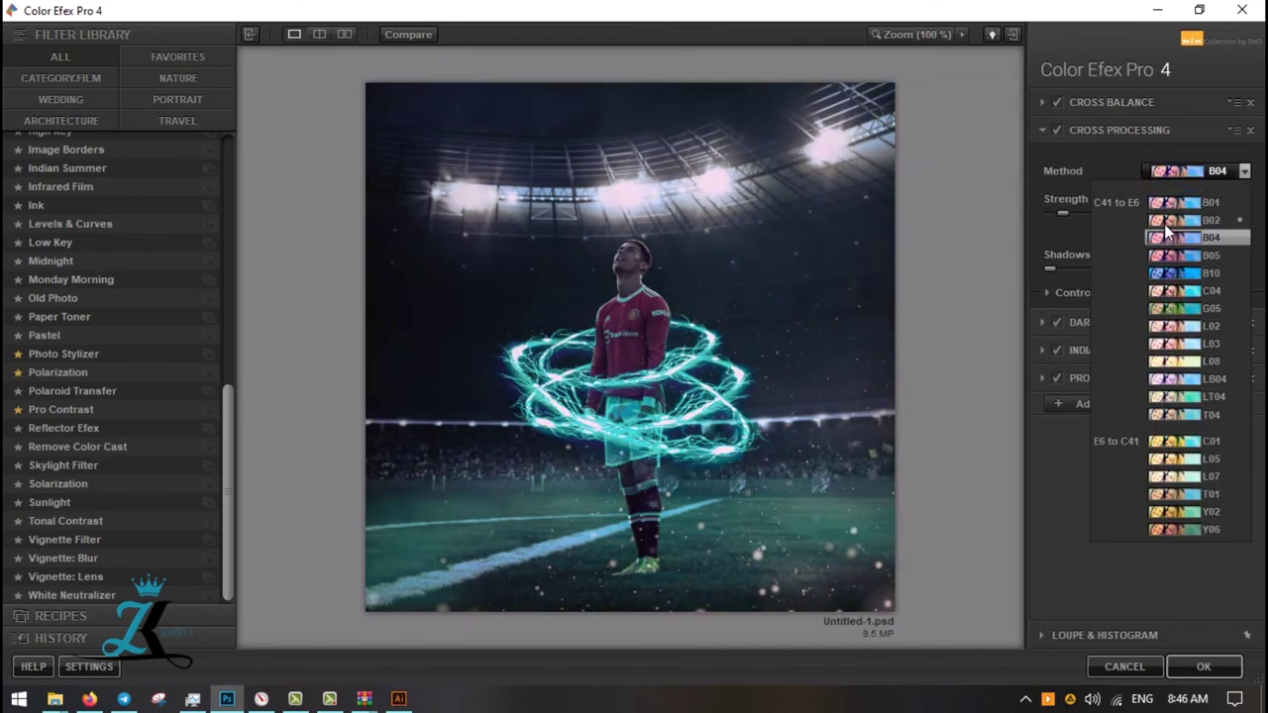
left_click(1184, 202)
key("Return")
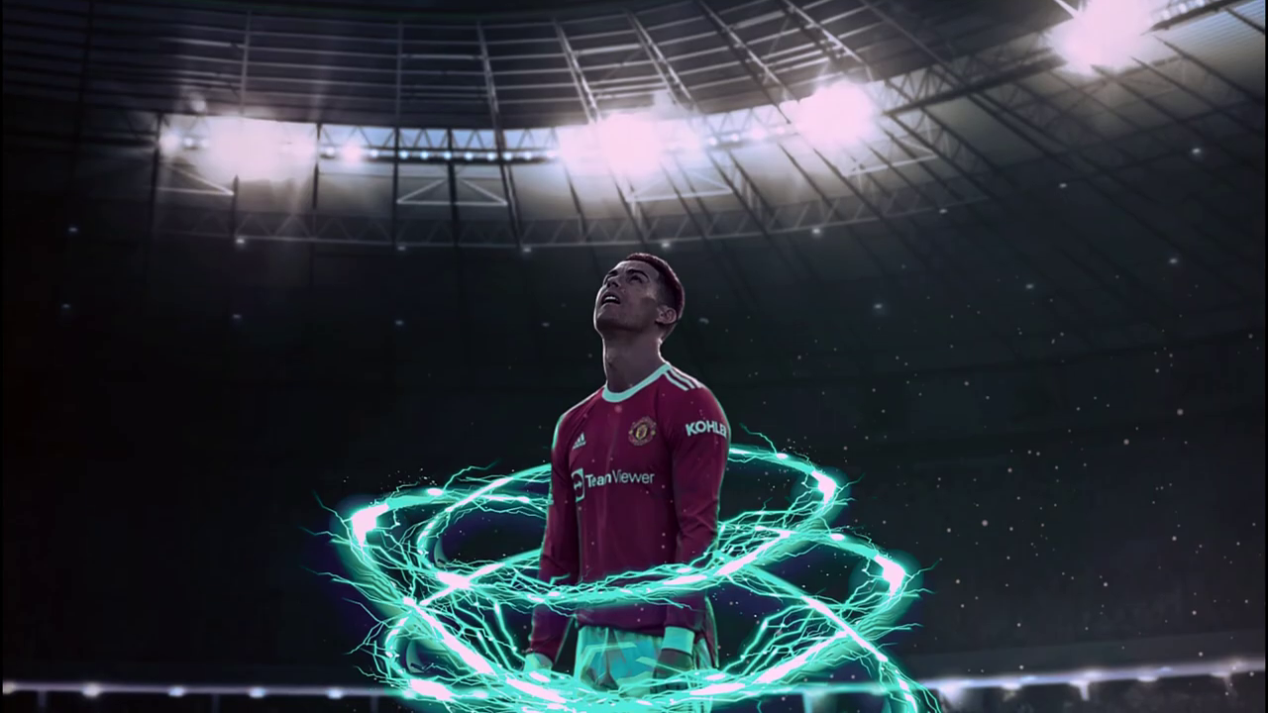